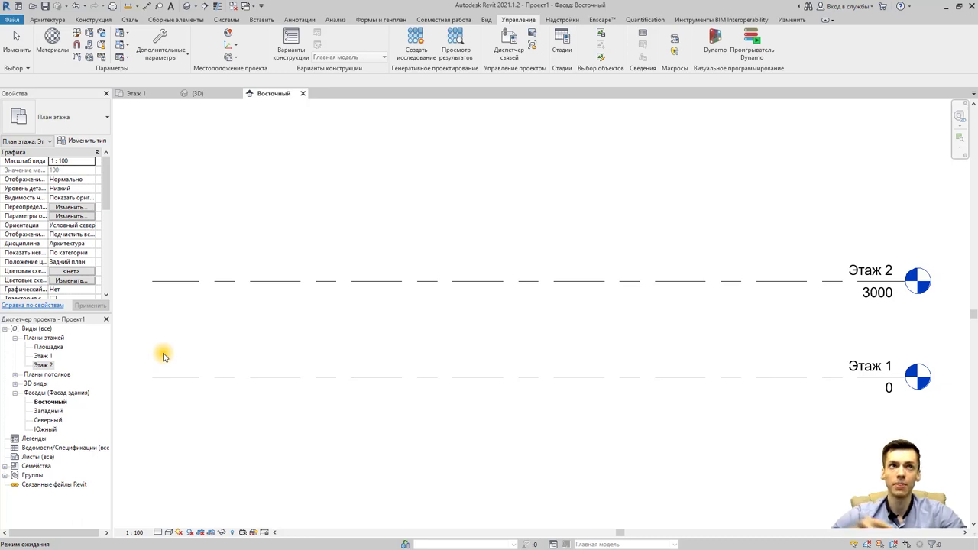
# Open the Этаж 1 floor plan and start creating a new stair
pyautogui.doubleClick(44, 356)
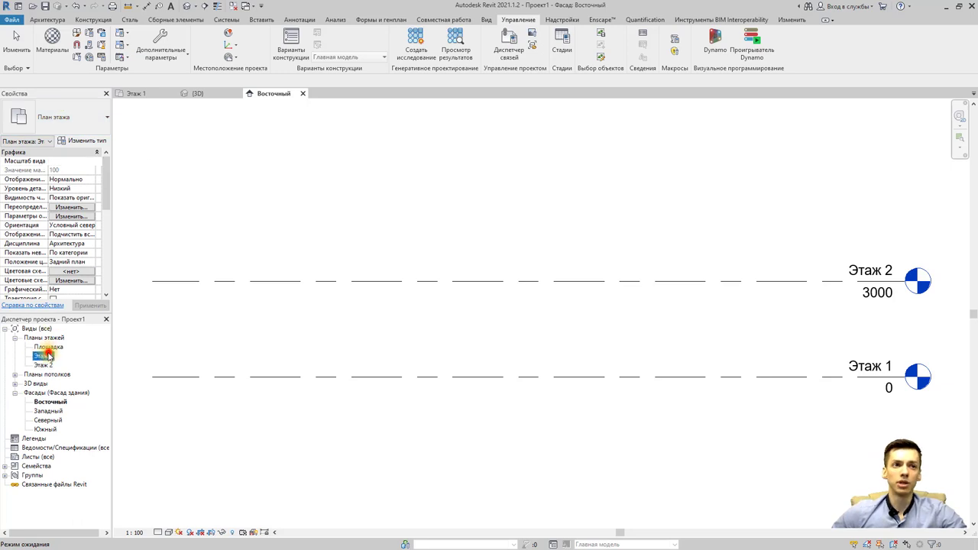
pyautogui.click(53, 20)
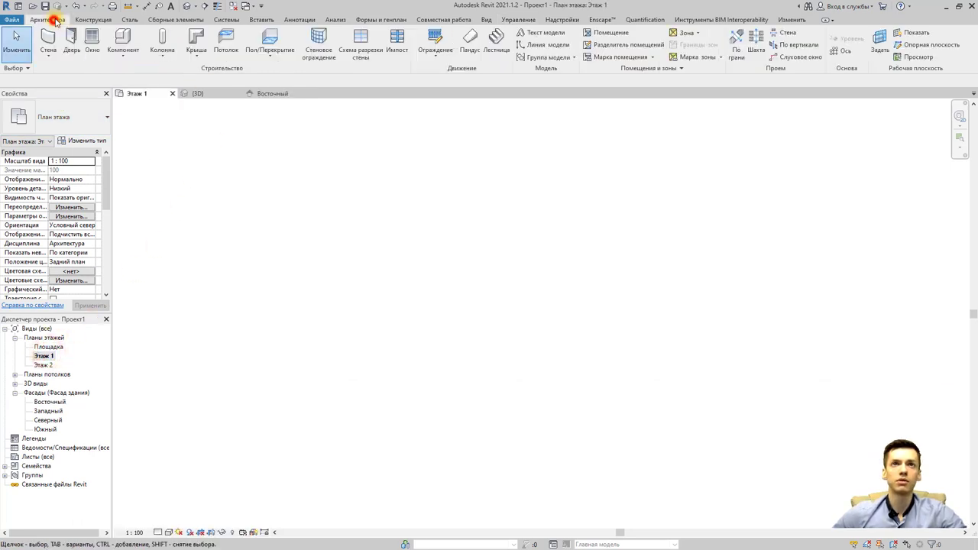
pyautogui.click(497, 54)
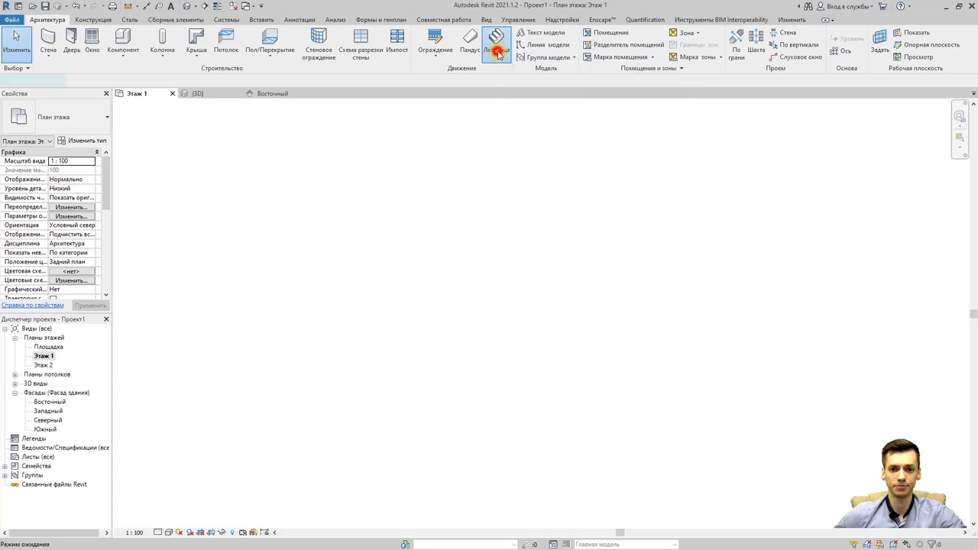
pyautogui.click(108, 118)
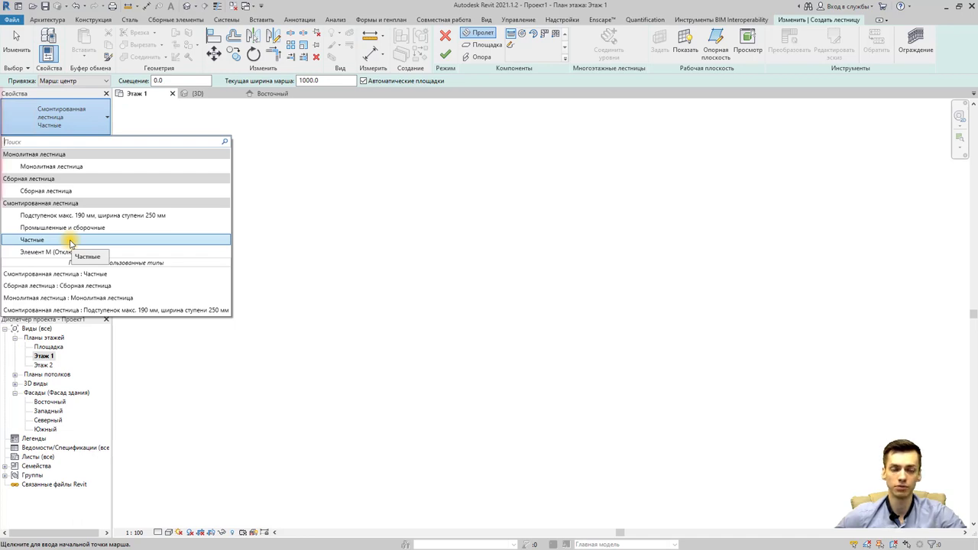
# Use the Частные stair type with a current run width of 900
pyautogui.click(69, 242)
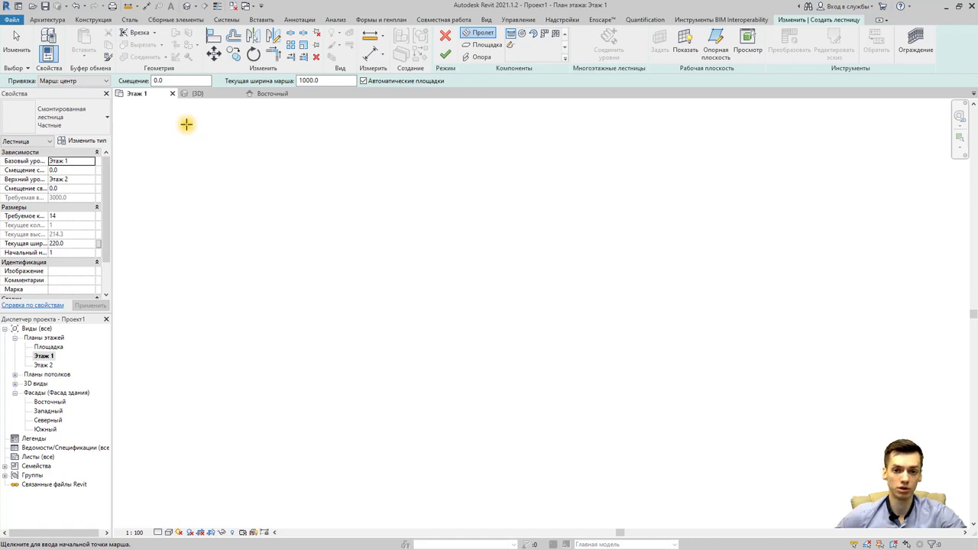
pyautogui.click(339, 81)
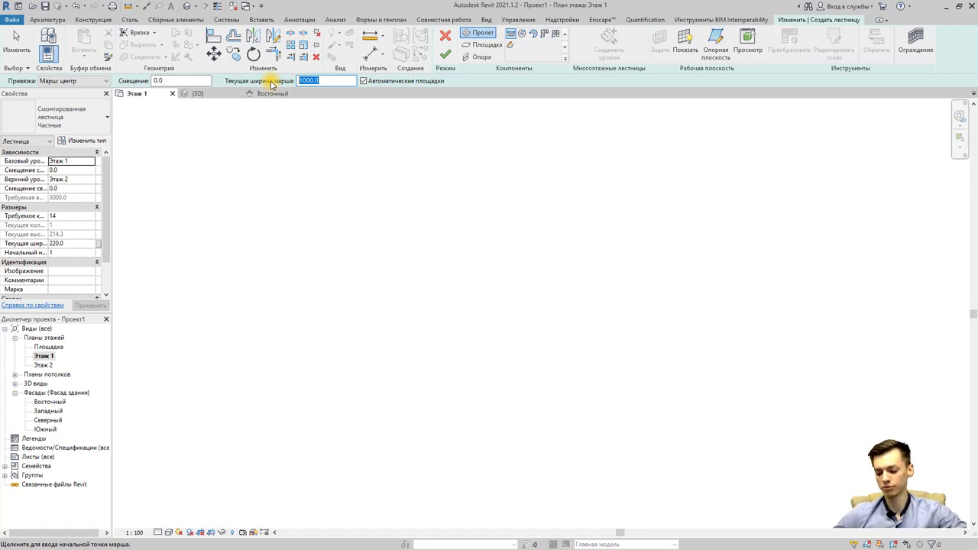
pyautogui.write('900')
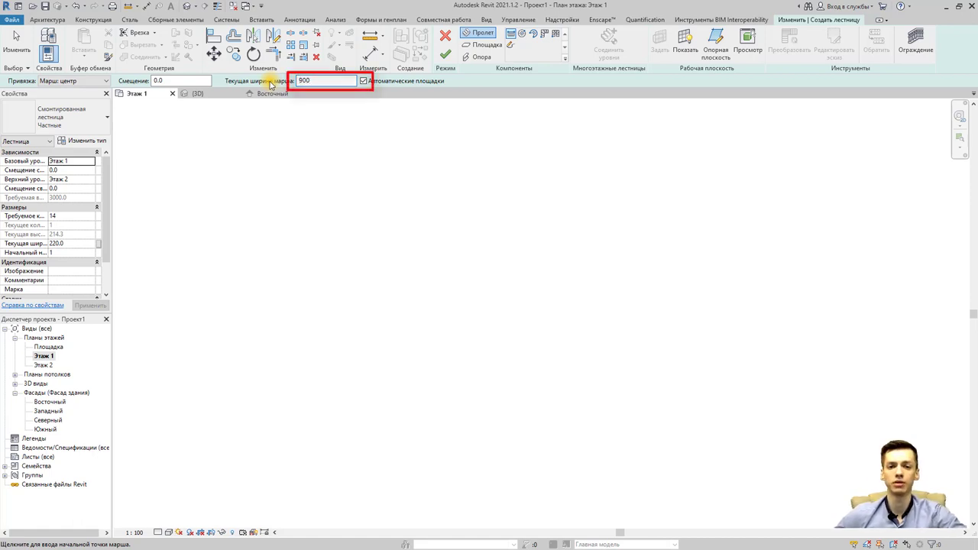
pyautogui.press('Return')
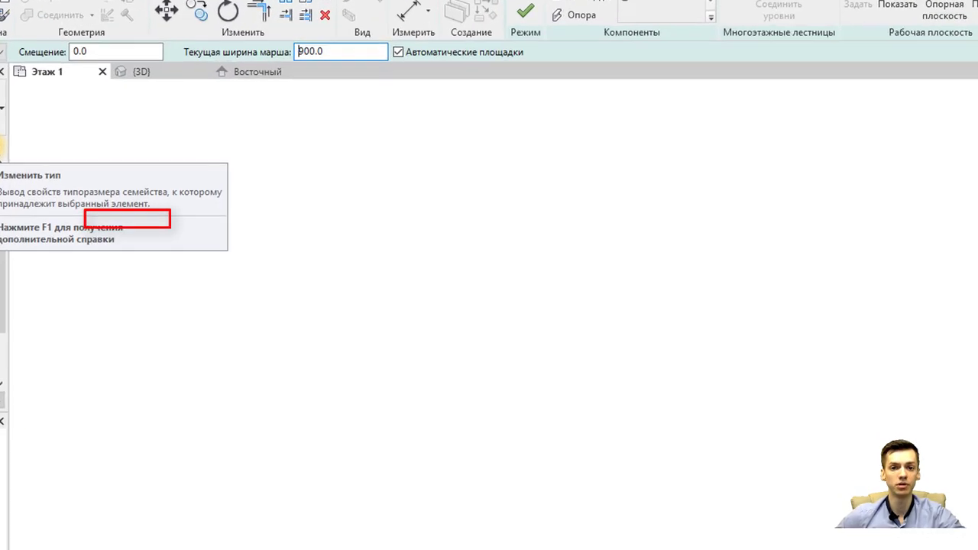
# Set the Частные type to max riser height 150, min tread width 300, min run width 900
pyautogui.click(109, 160)
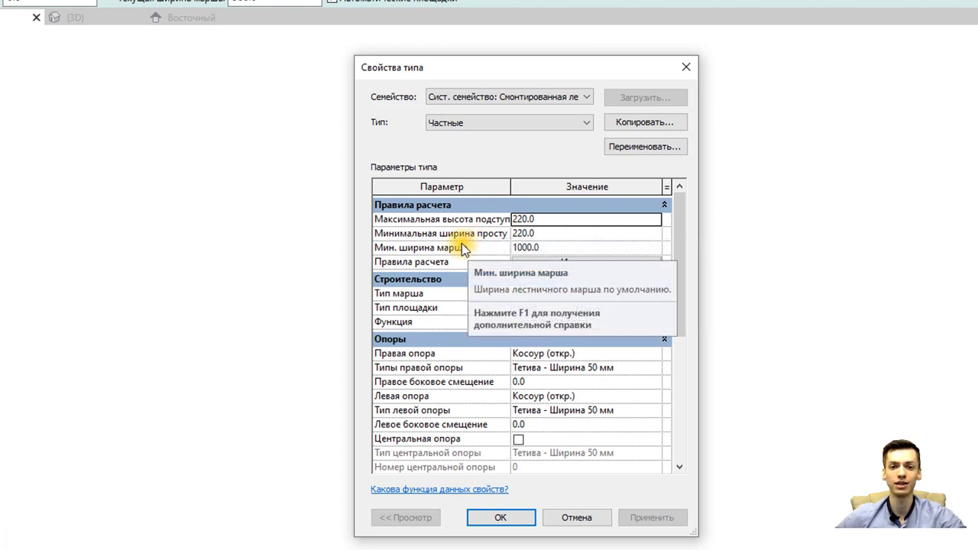
pyautogui.click(566, 219)
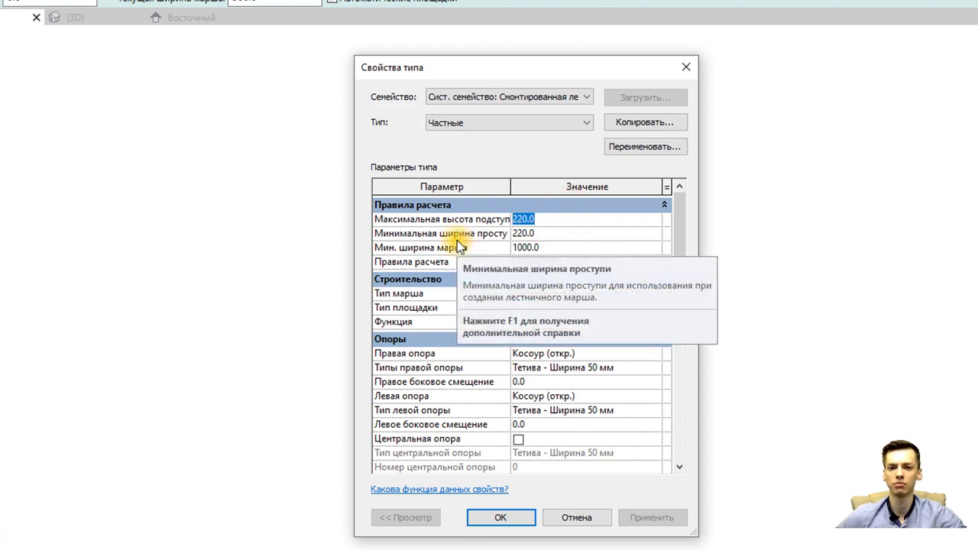
pyautogui.moveTo(441, 233)
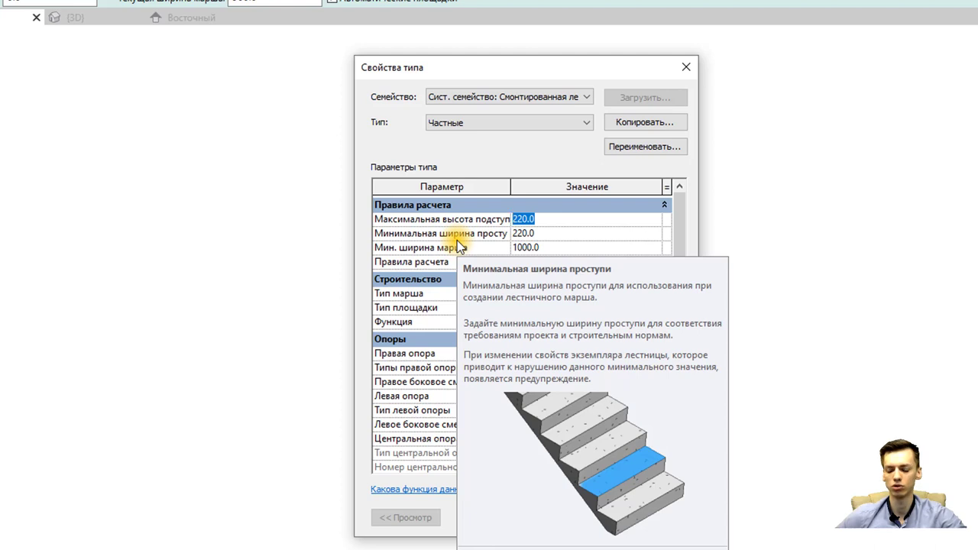
pyautogui.write('150')
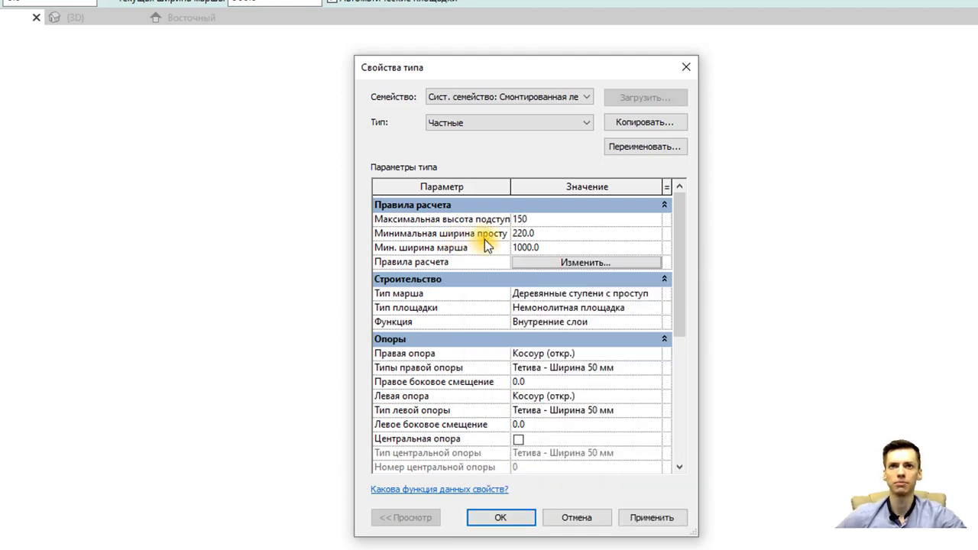
pyautogui.click(550, 233)
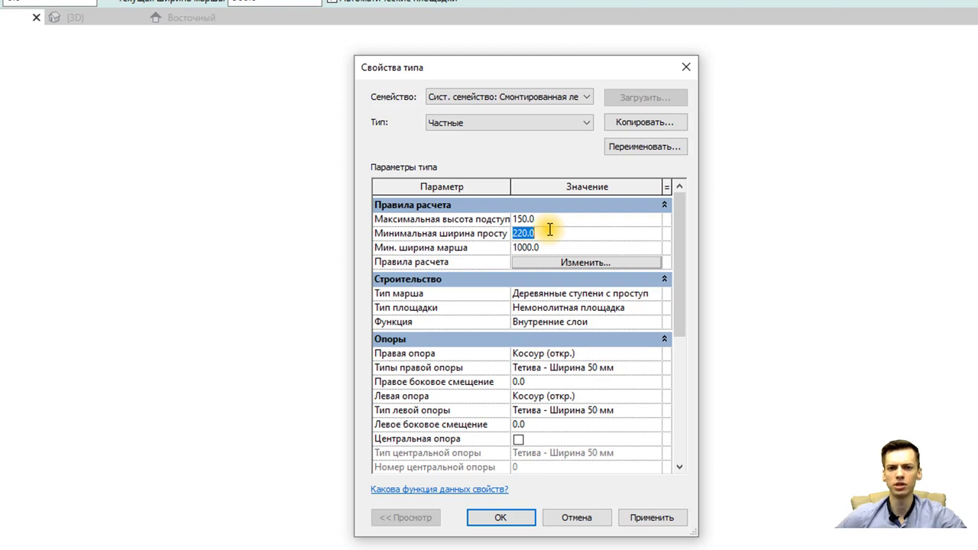
pyautogui.write('3')
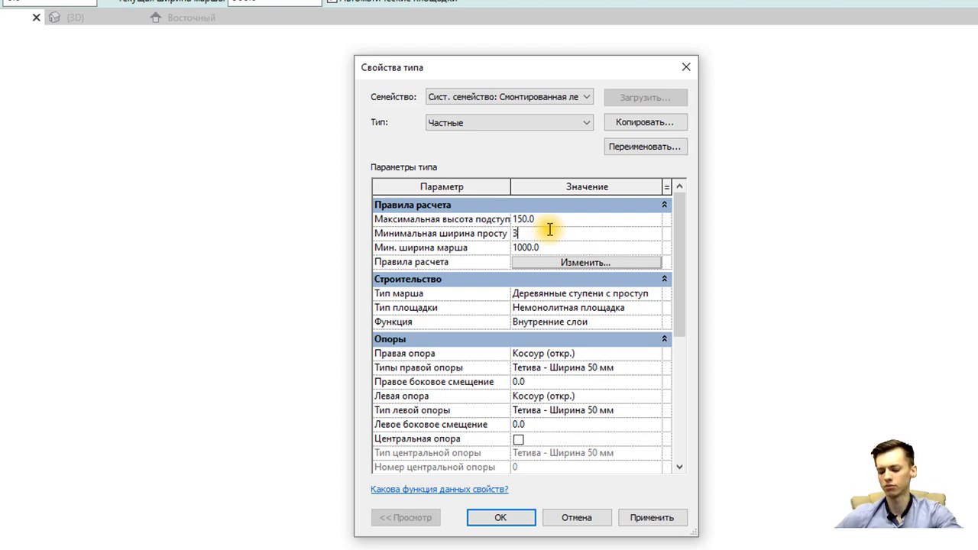
pyautogui.write('00')
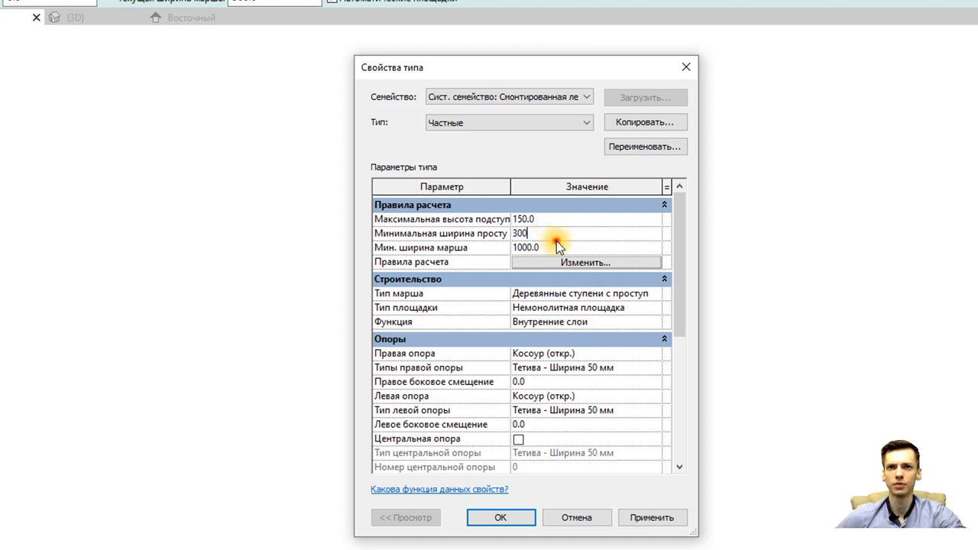
pyautogui.click(554, 246)
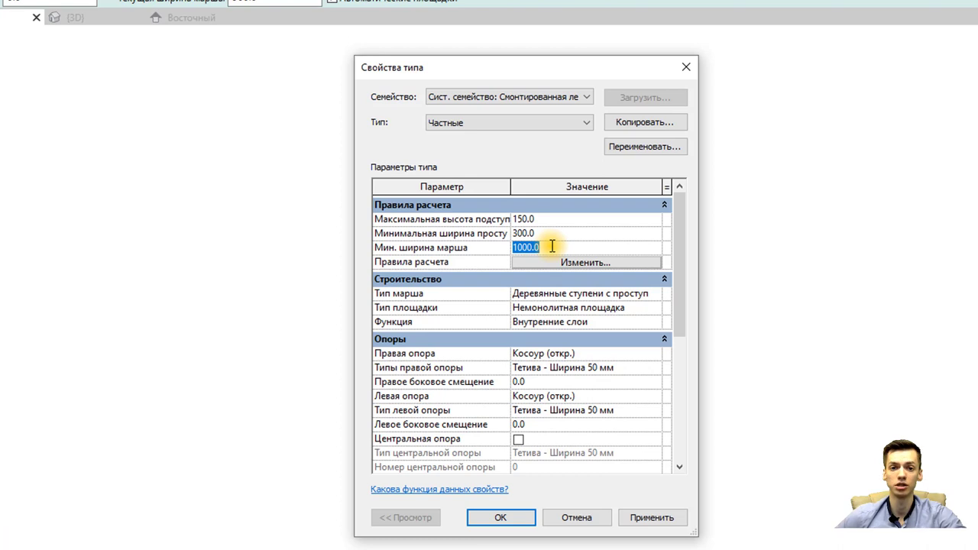
pyautogui.write('9')
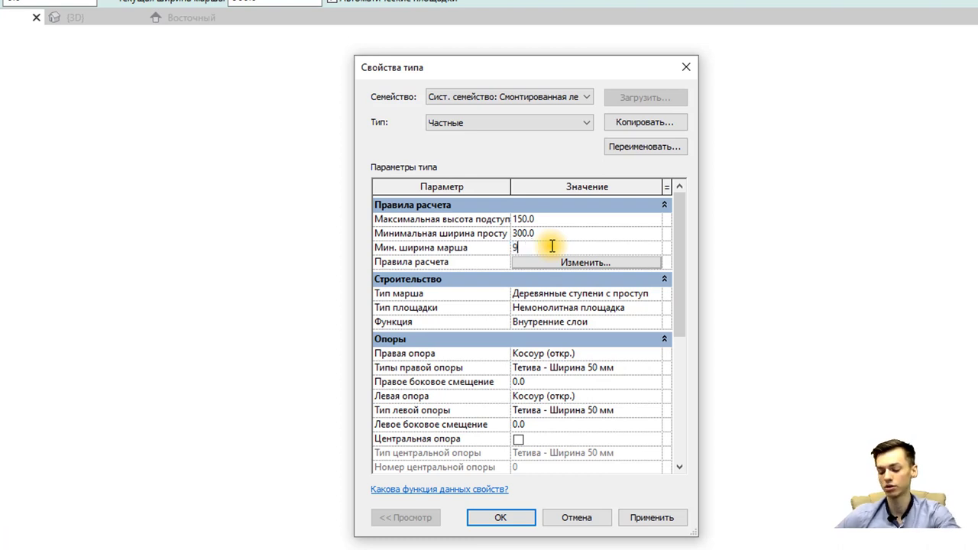
pyautogui.write('00')
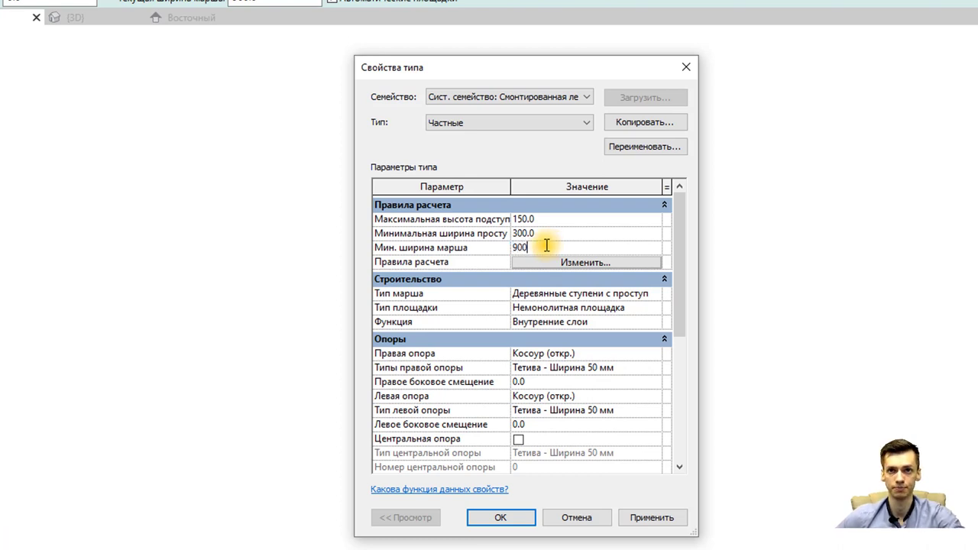
pyautogui.scroll(-2, 557, 328)
pyautogui.scroll(-2, 560, 342)
pyautogui.scroll(-1, 554, 344)
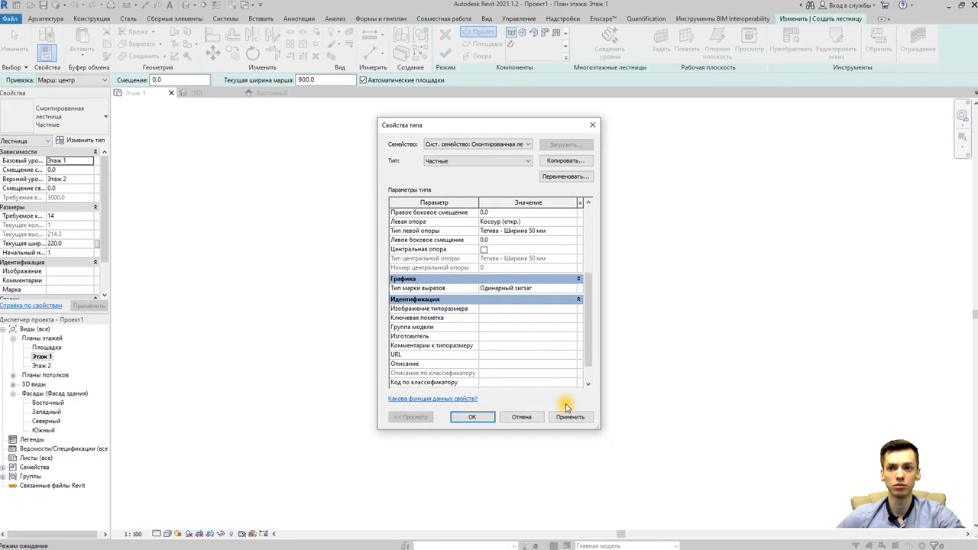
pyautogui.click(567, 420)
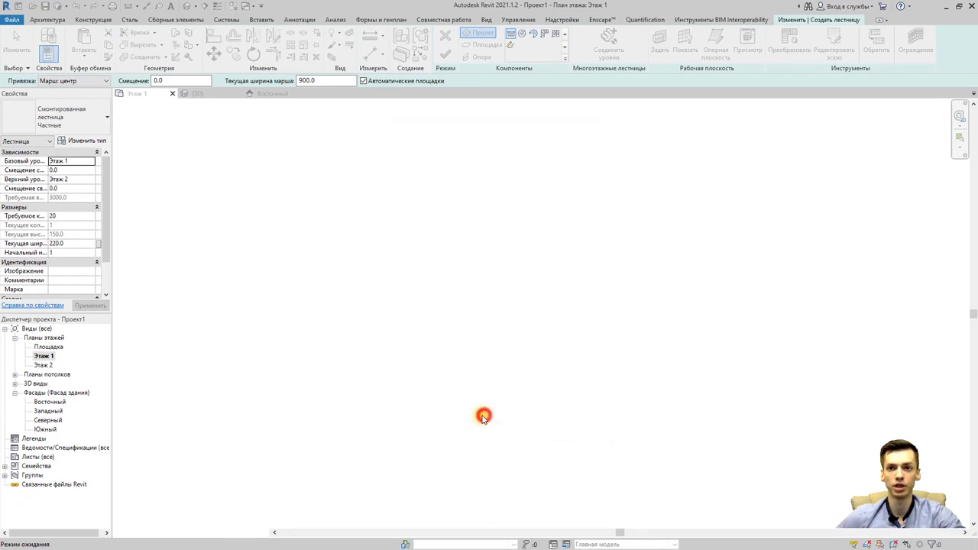
# Close the type properties and apply a current tread width of 300 in Properties
pyautogui.click(471, 416)
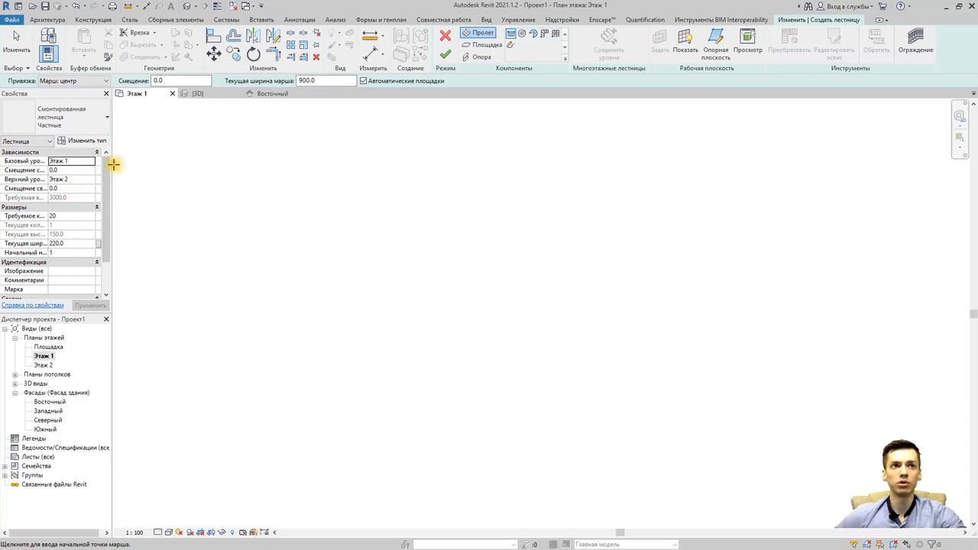
pyautogui.moveTo(114, 163); pyautogui.dragTo(211, 169)
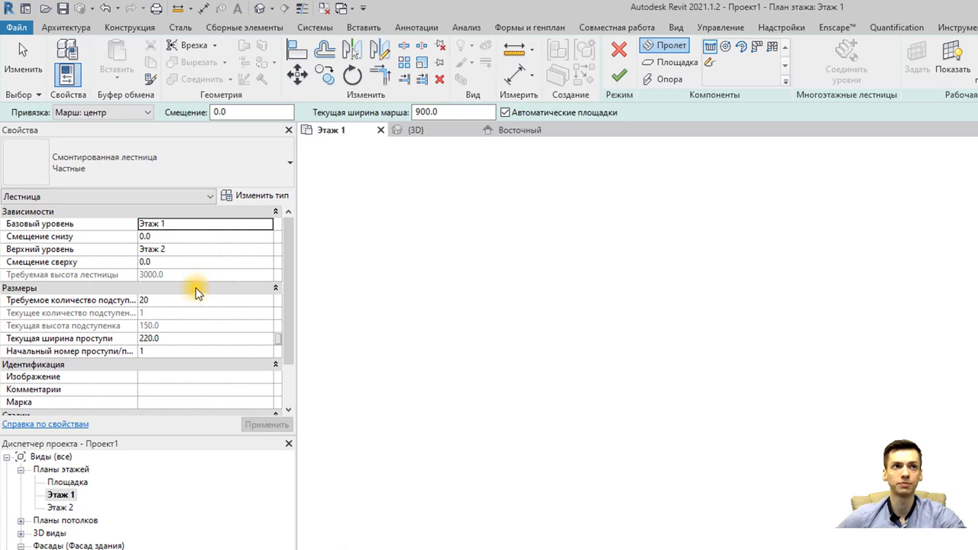
pyautogui.click(179, 299)
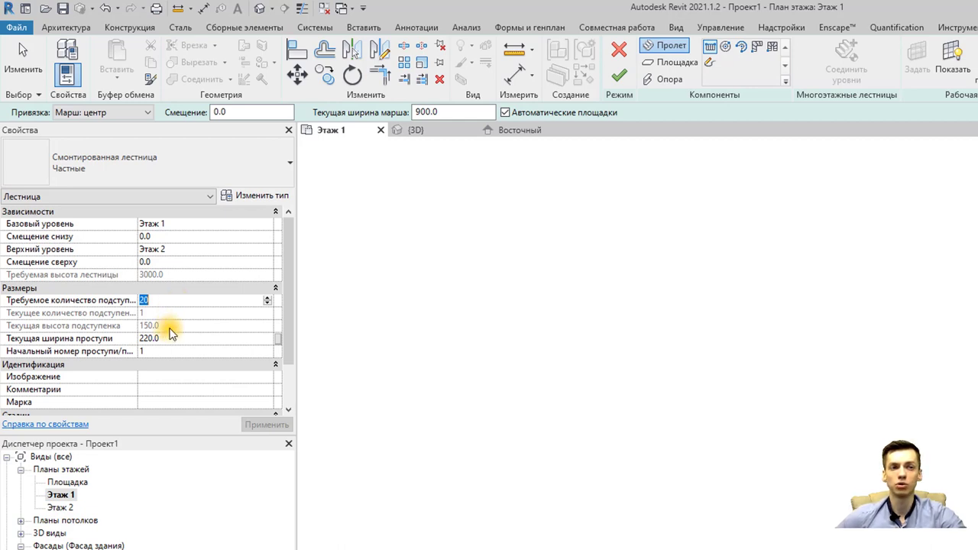
pyautogui.click(166, 339)
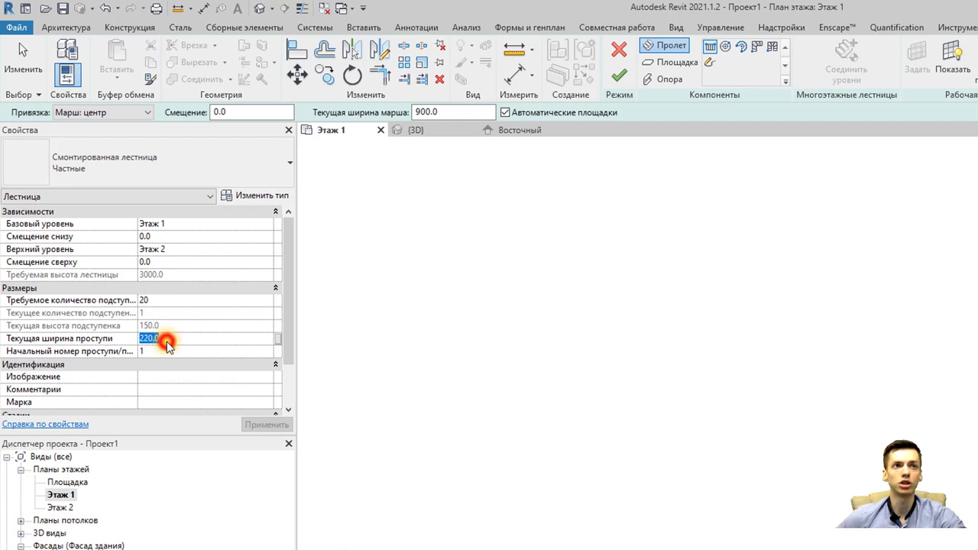
pyautogui.write('30')
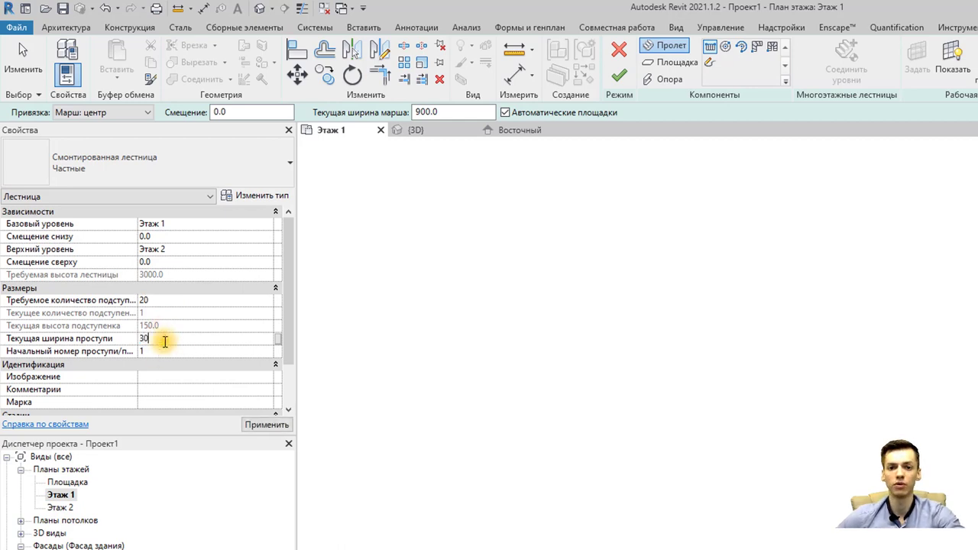
pyautogui.write('0')
pyautogui.scroll(-1, 184, 328)
pyautogui.scroll(-1, 184, 328)
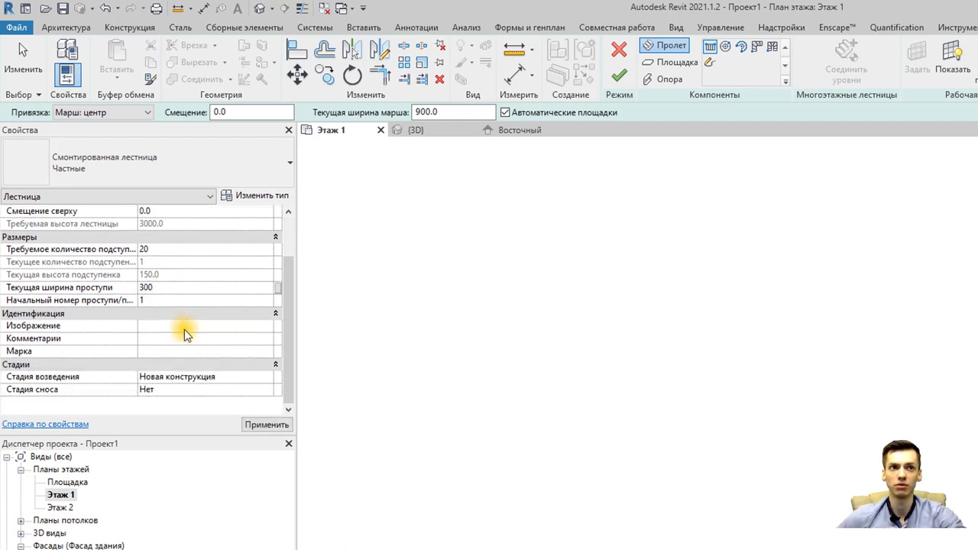
pyautogui.scroll(2, 184, 329)
pyautogui.click(258, 426)
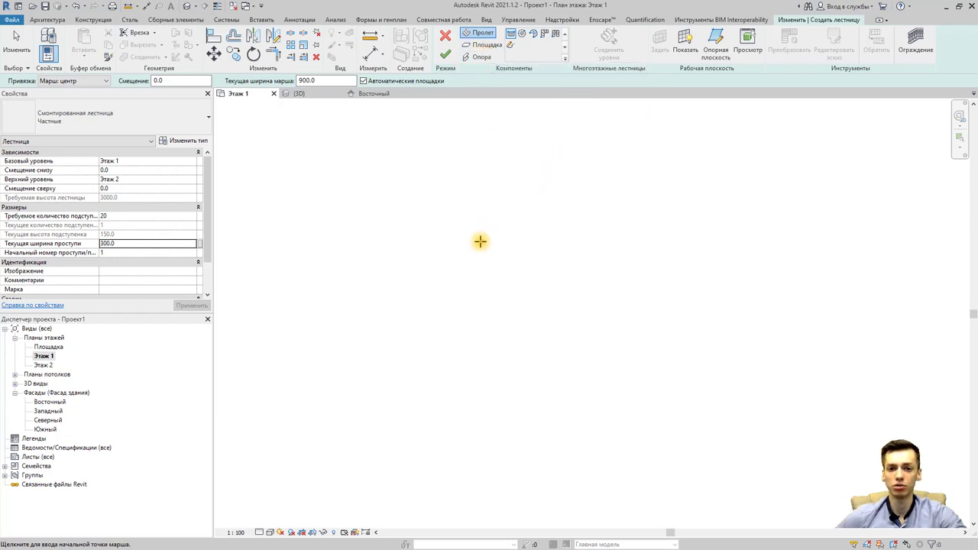
# Cancel a trial run start and bring up the Привязка location-line options
pyautogui.click(442, 304)
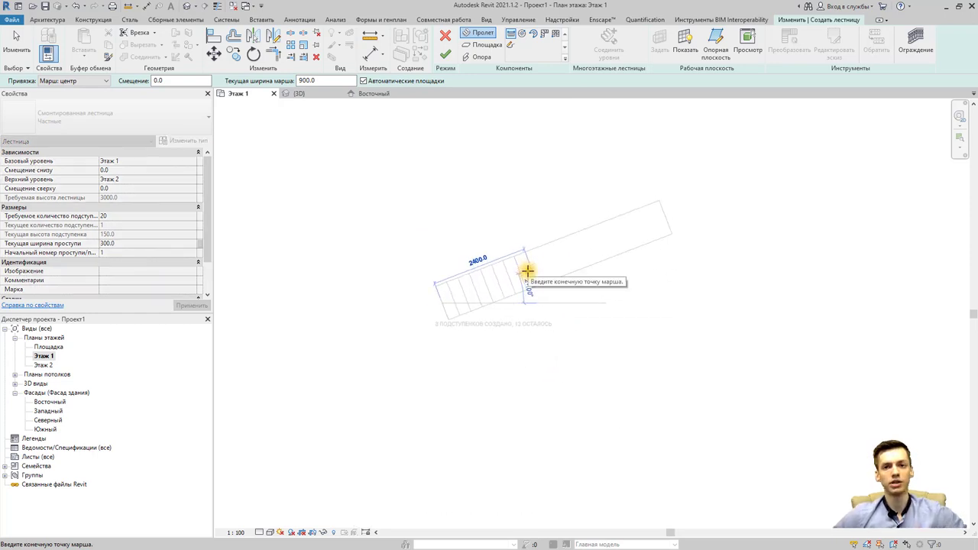
pyautogui.press('Escape')
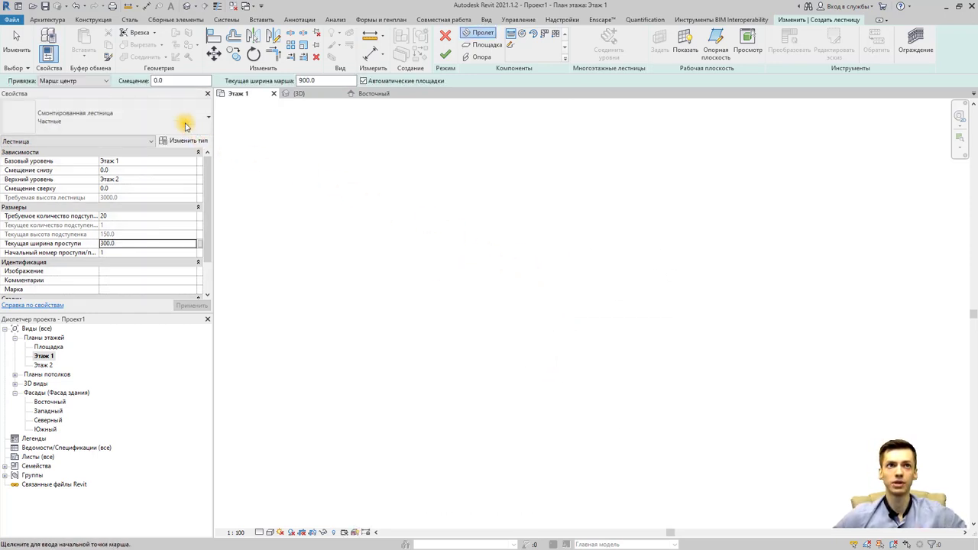
pyautogui.click(86, 80)
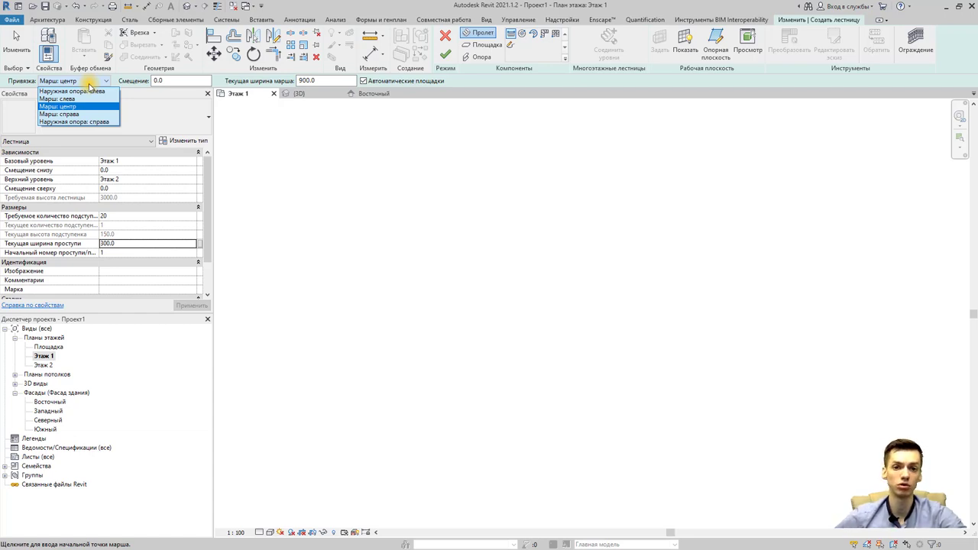
# Draw a straight 20-riser run centred on the Марш: центр location line
pyautogui.click(100, 81)
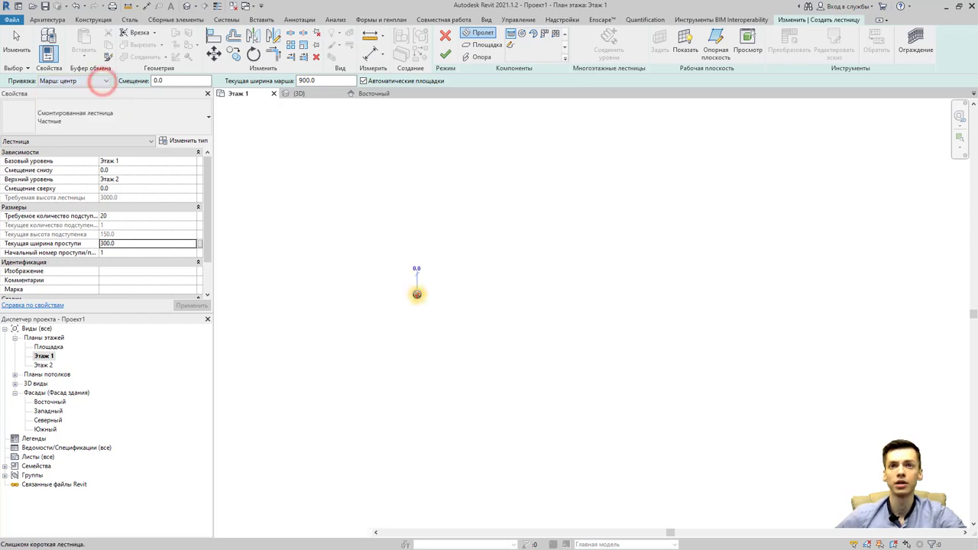
pyautogui.click(417, 295)
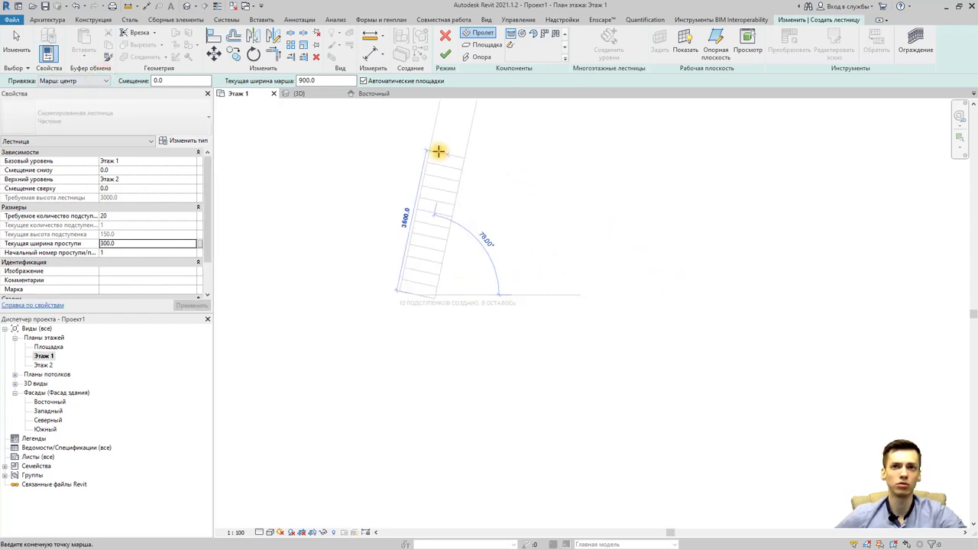
pyautogui.moveTo(413, 258); pyautogui.dragTo(389, 338, button='middle')
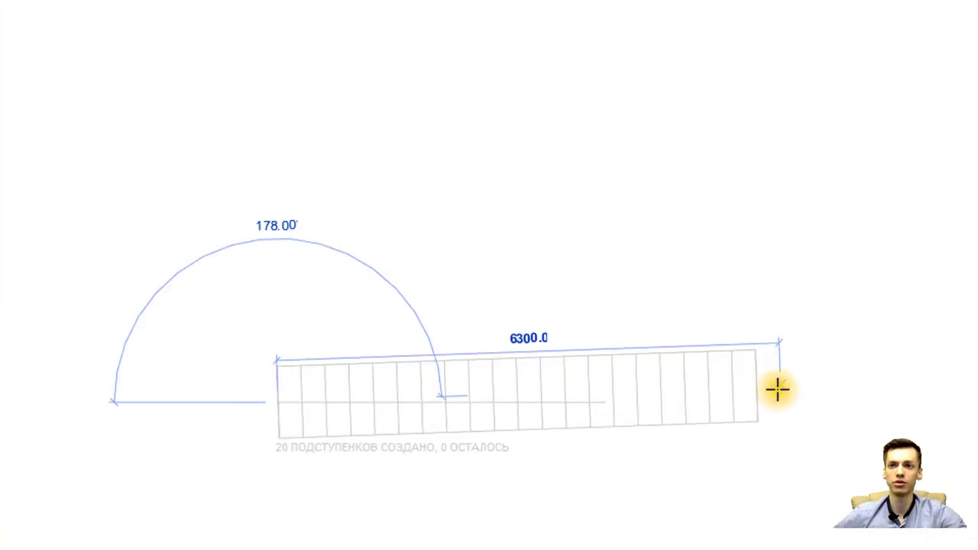
pyautogui.click(656, 395)
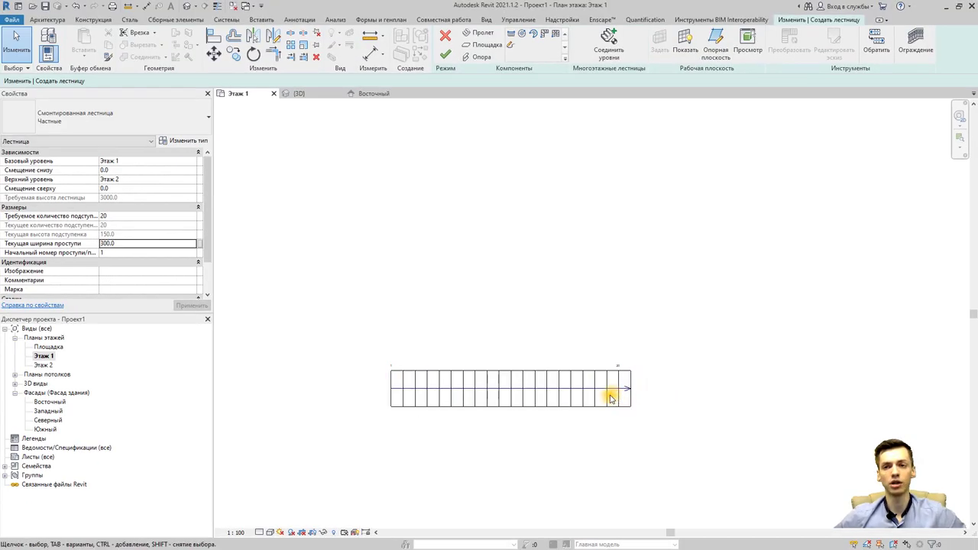
# Select the straight stair run, 900 wide and 6000.0 long
pyautogui.click(595, 400)
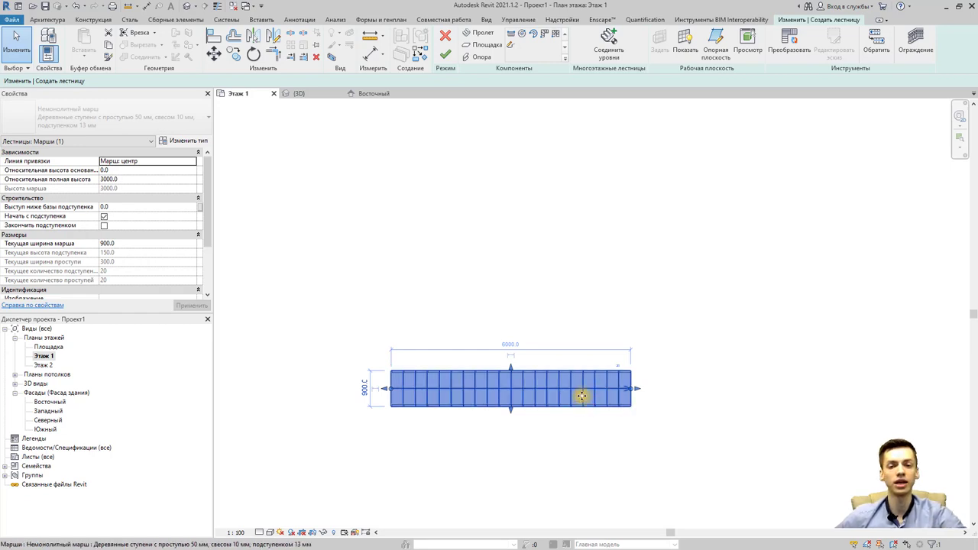
pyautogui.click(583, 395)
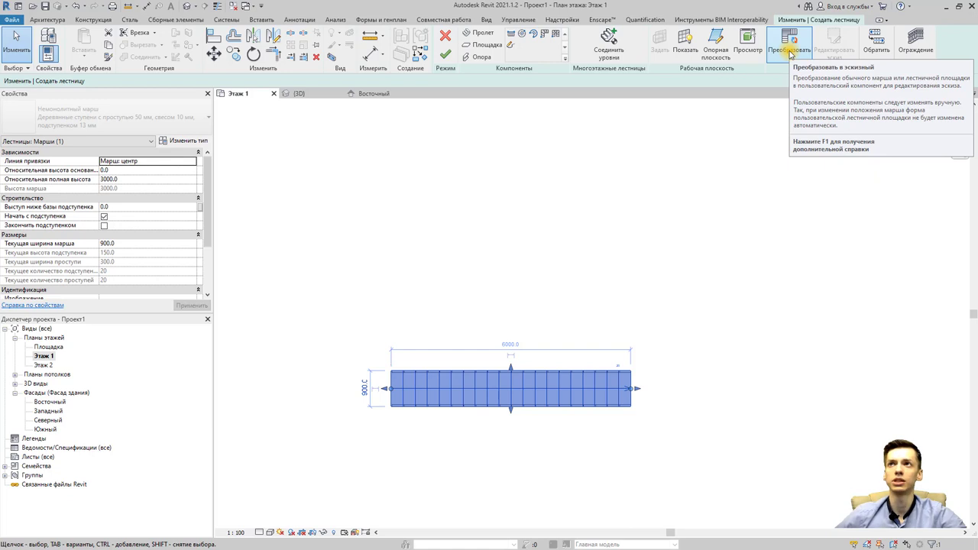
# Convert the run to a sketch-based component, dismiss the warning, and edit its sketch
pyautogui.click(790, 52)
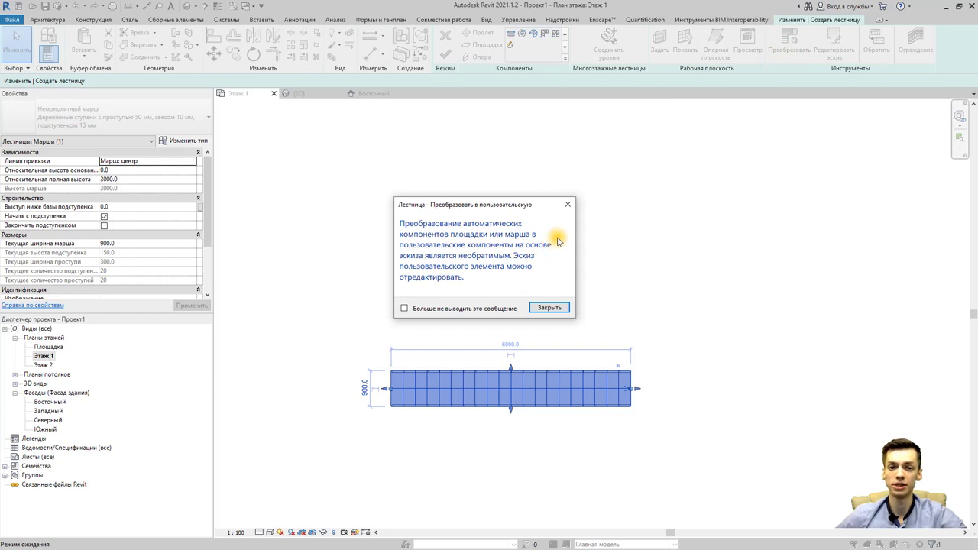
pyautogui.click(568, 204)
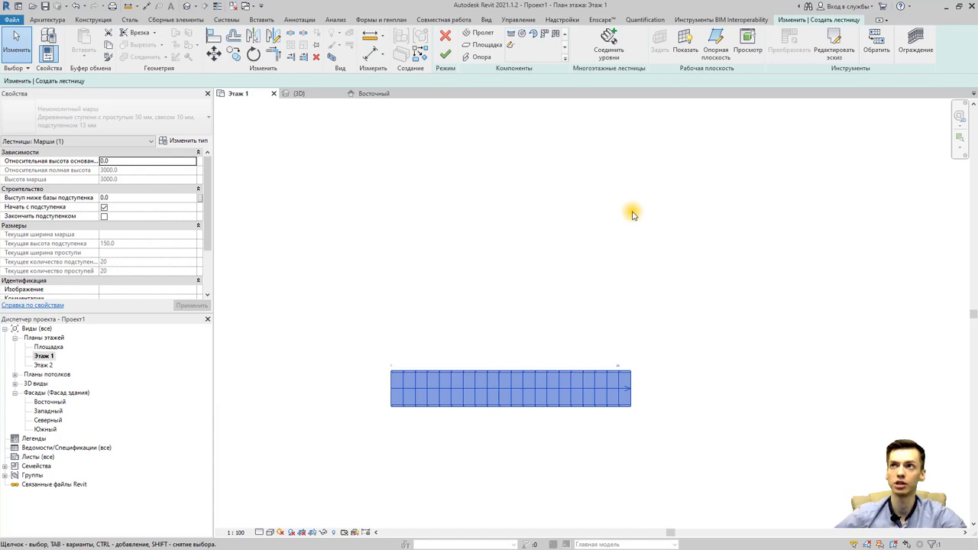
pyautogui.click(831, 49)
# Lengthen the sketch's top boundary to the right and shift it left
pyautogui.scroll(3, 515, 405)
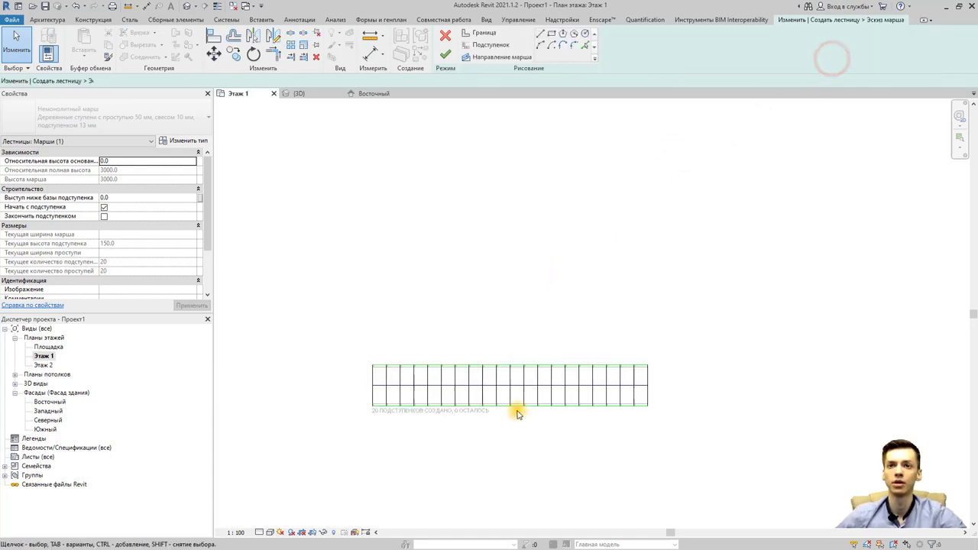
pyautogui.moveTo(541, 399); pyautogui.dragTo(561, 381, button='middle')
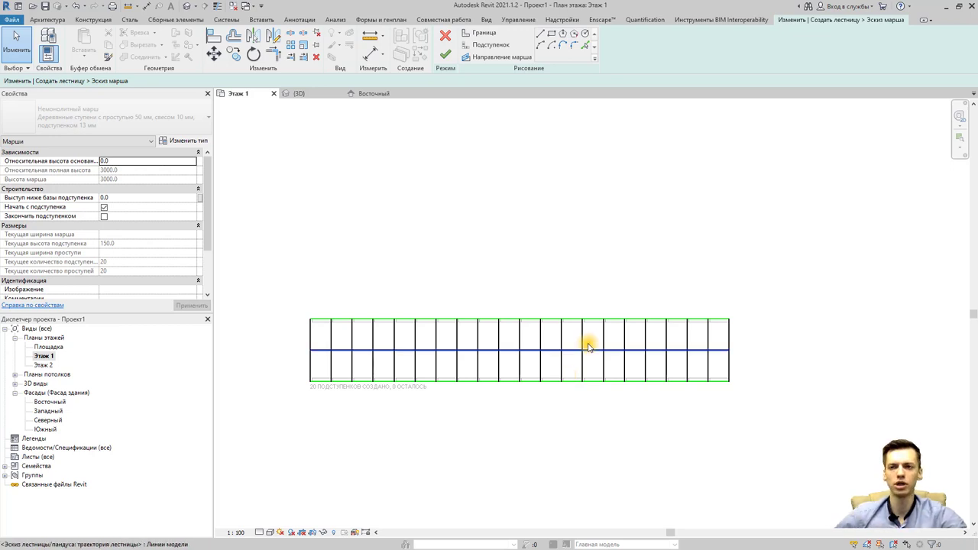
pyautogui.click(720, 320)
pyautogui.moveTo(720, 319)
pyautogui.mouseDown()
pyautogui.moveTo(803, 322)
pyautogui.moveTo(746, 320)
pyautogui.mouseUp()
pyautogui.click(312, 319)
pyautogui.write('7000')
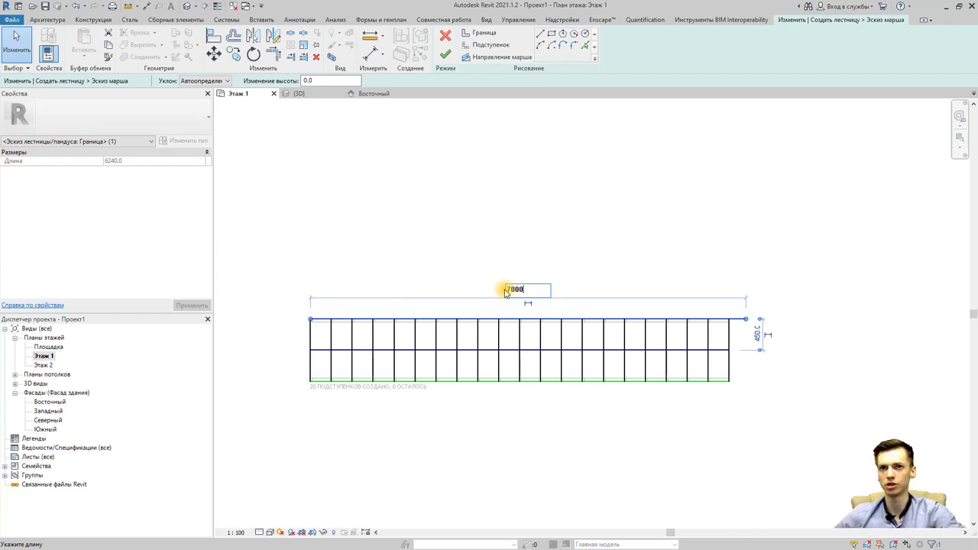
pyautogui.press('Return')
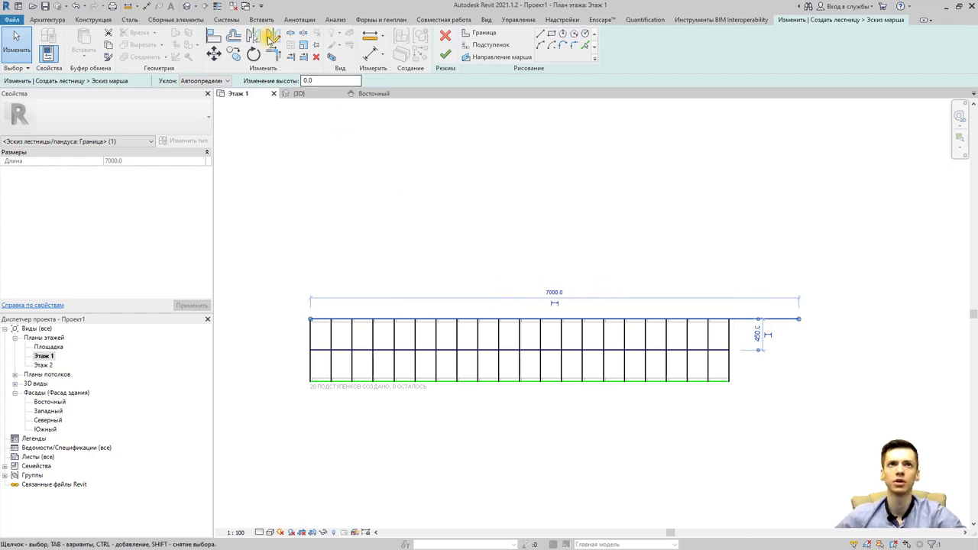
pyautogui.click(218, 56)
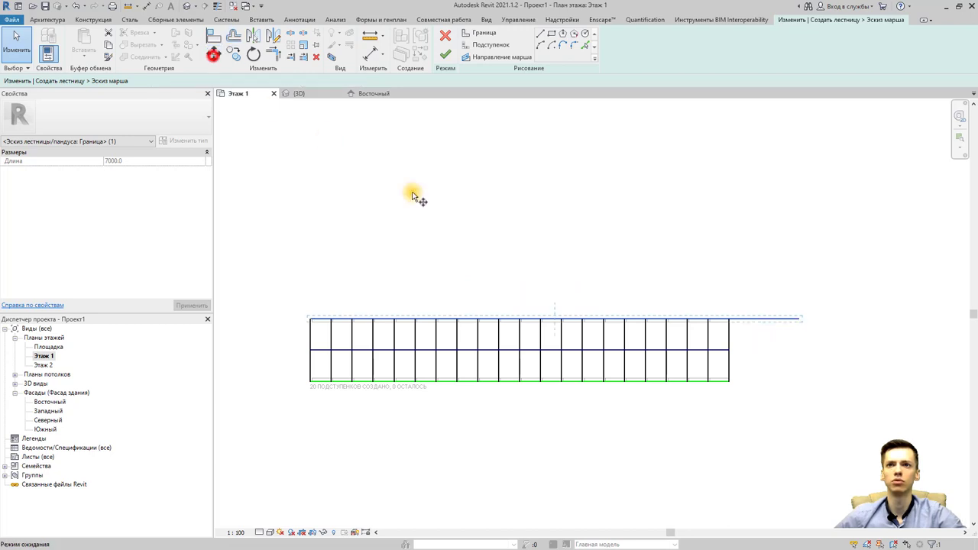
pyautogui.click(555, 320)
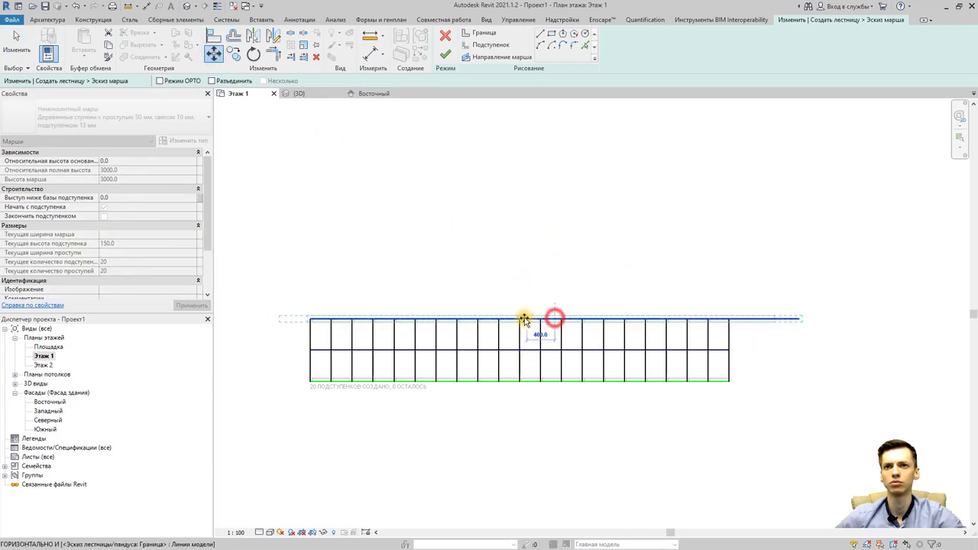
pyautogui.click(533, 319)
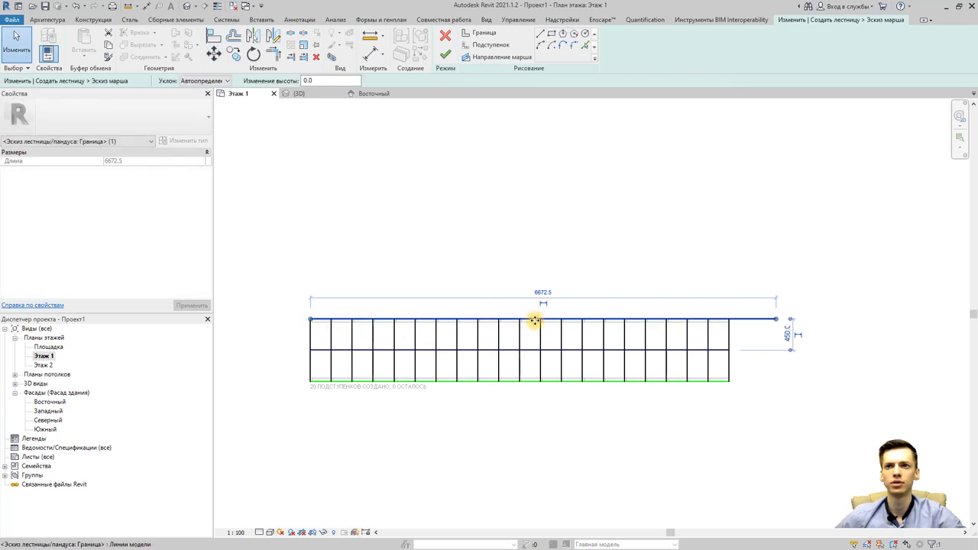
# Extend the top boundary leftward to a 7000 length and slant the first riser
pyautogui.click(310, 320)
pyautogui.moveTo(265, 319); pyautogui.dragTo(261, 319)
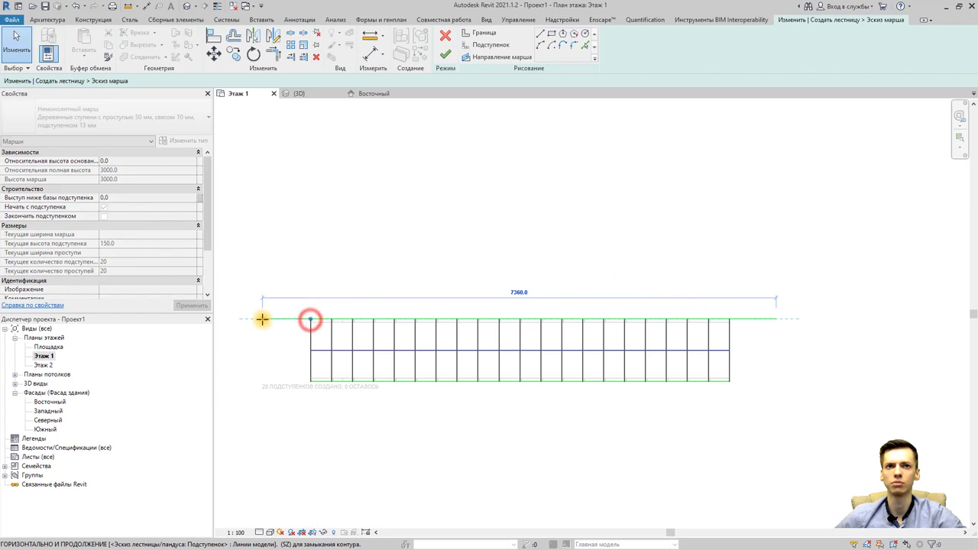
pyautogui.click(524, 292)
pyautogui.write('7000')
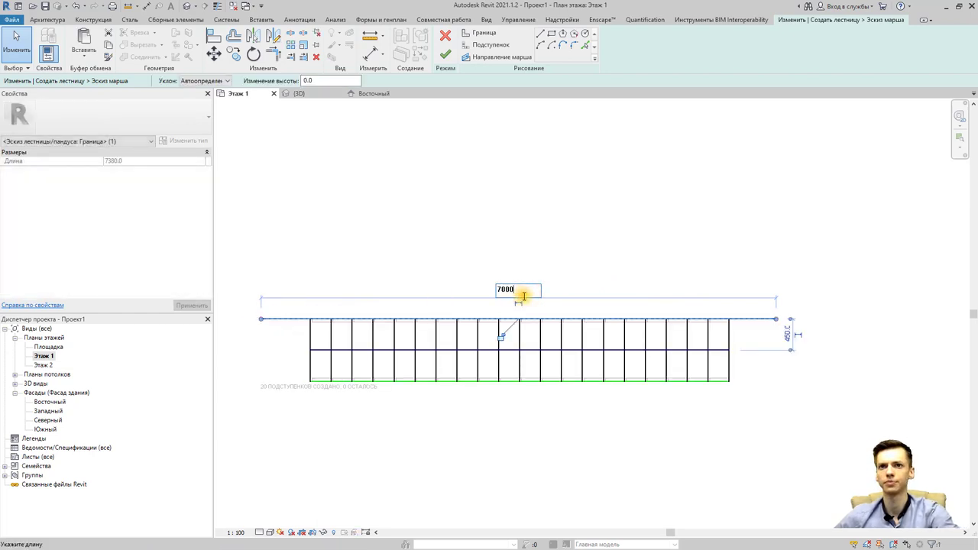
pyautogui.press('Return')
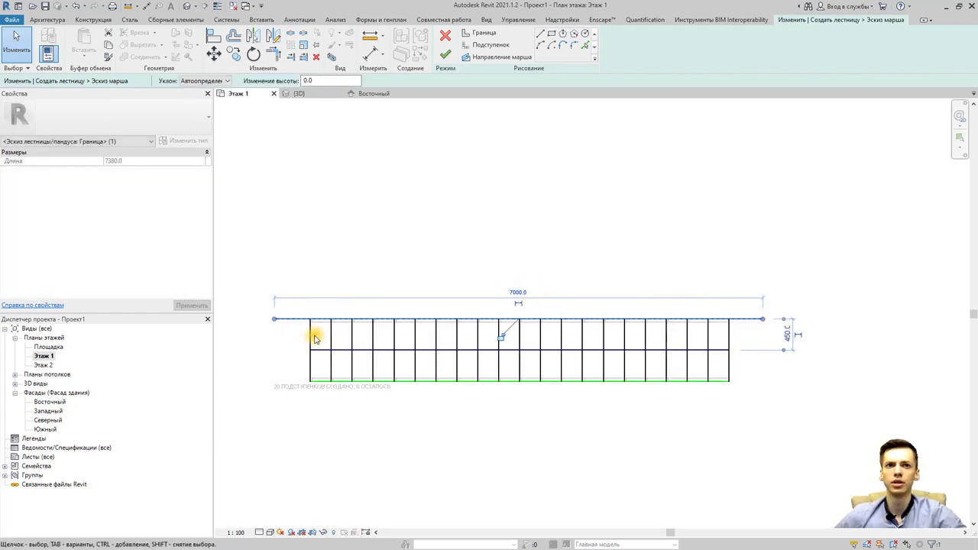
pyautogui.click(311, 336)
pyautogui.moveTo(312, 319)
pyautogui.mouseDown()
pyautogui.moveTo(273, 320)
pyautogui.moveTo(347, 320)
pyautogui.mouseUp()
# Slant the risers along the start of the run so their tops lean left
pyautogui.click(331, 329)
pyautogui.click(351, 336)
pyautogui.click(372, 333)
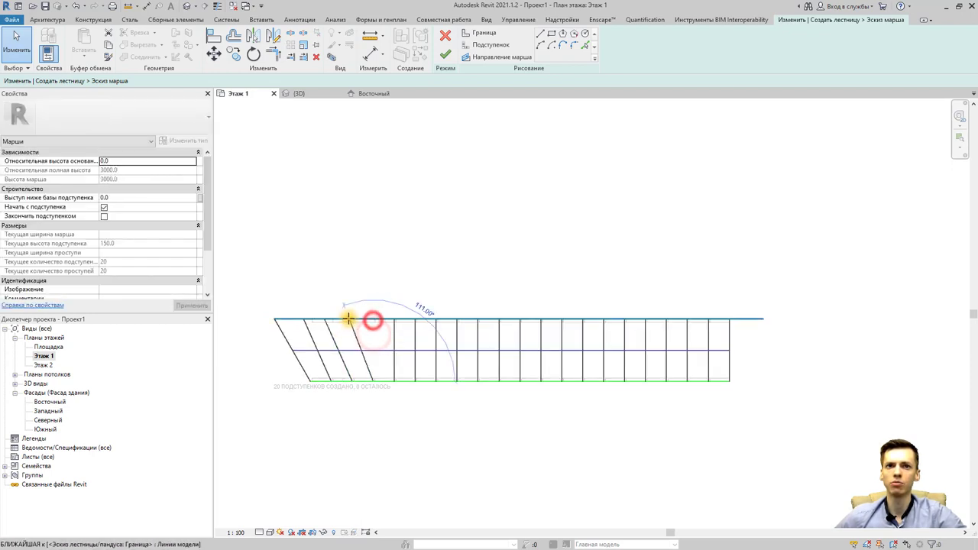
pyautogui.click(392, 339)
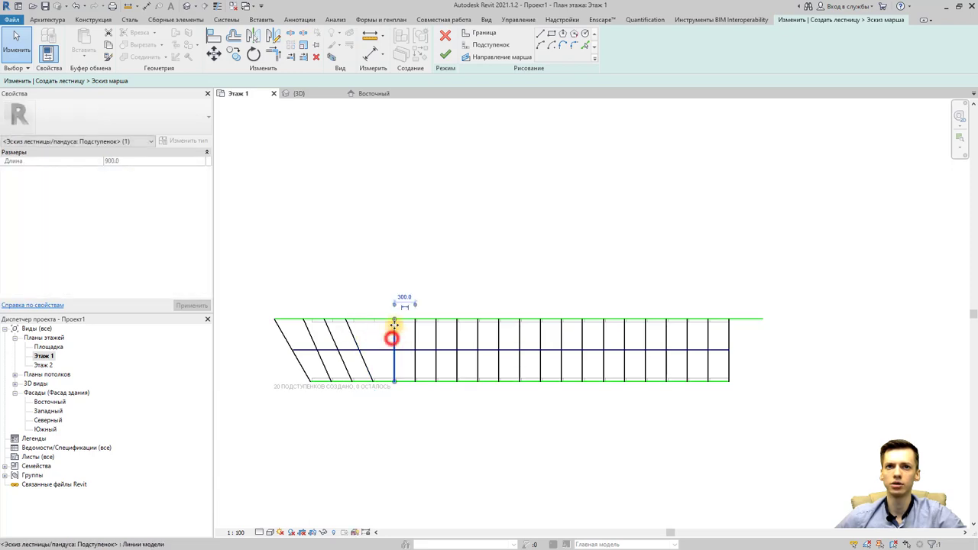
pyautogui.moveTo(394, 319)
pyautogui.mouseDown()
pyautogui.moveTo(368, 321)
pyautogui.moveTo(389, 319)
pyautogui.mouseUp()
pyautogui.click(415, 334)
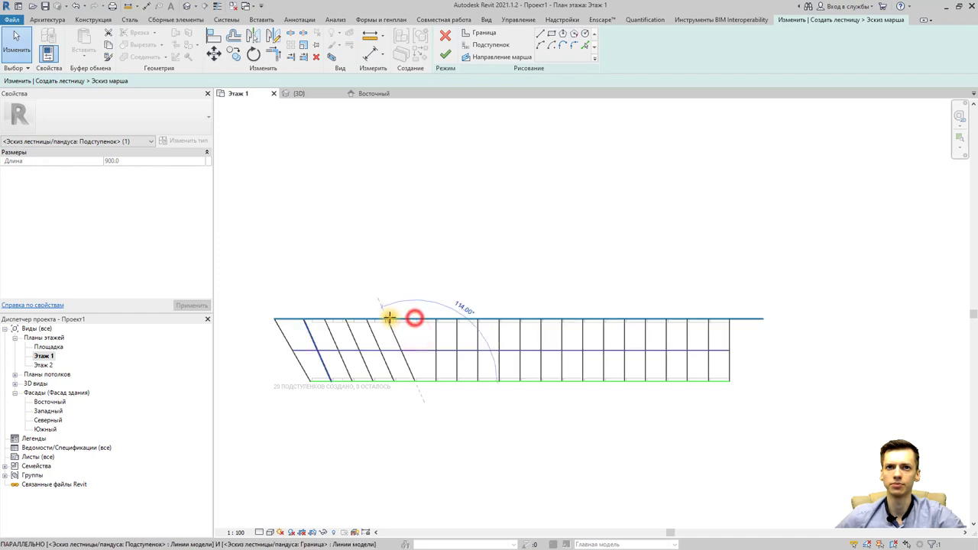
pyautogui.click(439, 330)
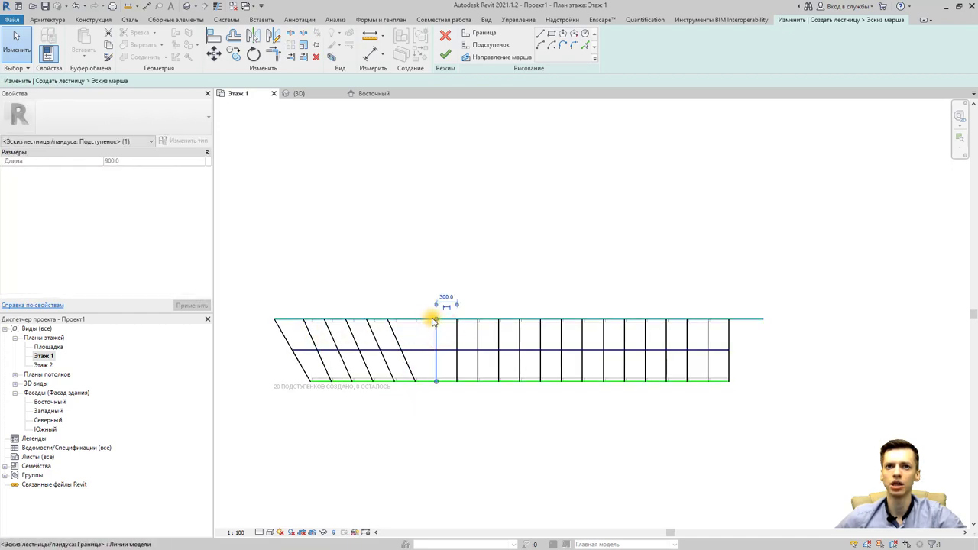
pyautogui.moveTo(435, 319)
pyautogui.mouseDown()
pyautogui.moveTo(408, 319)
pyautogui.moveTo(429, 318)
pyautogui.mouseUp()
pyautogui.click(456, 331)
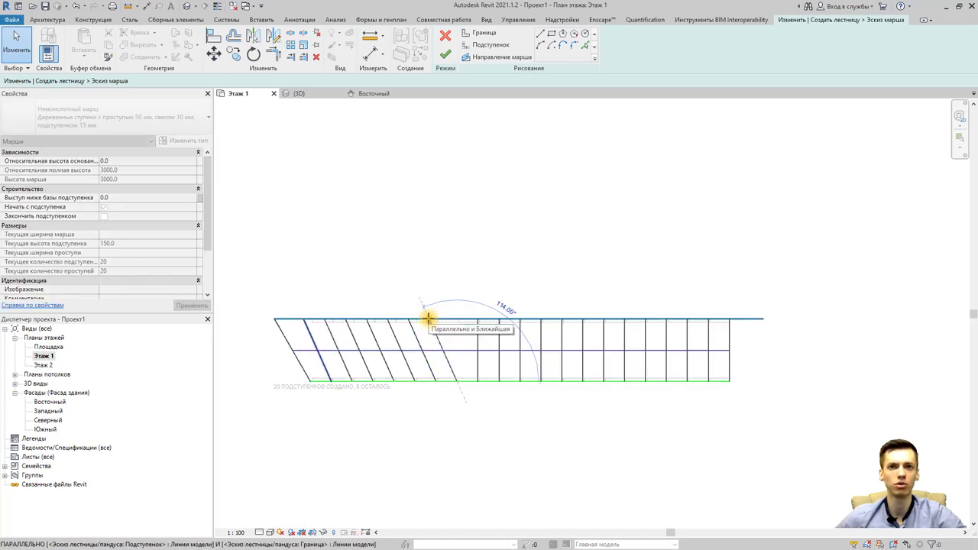
pyautogui.moveTo(430, 318); pyautogui.dragTo(429, 318)
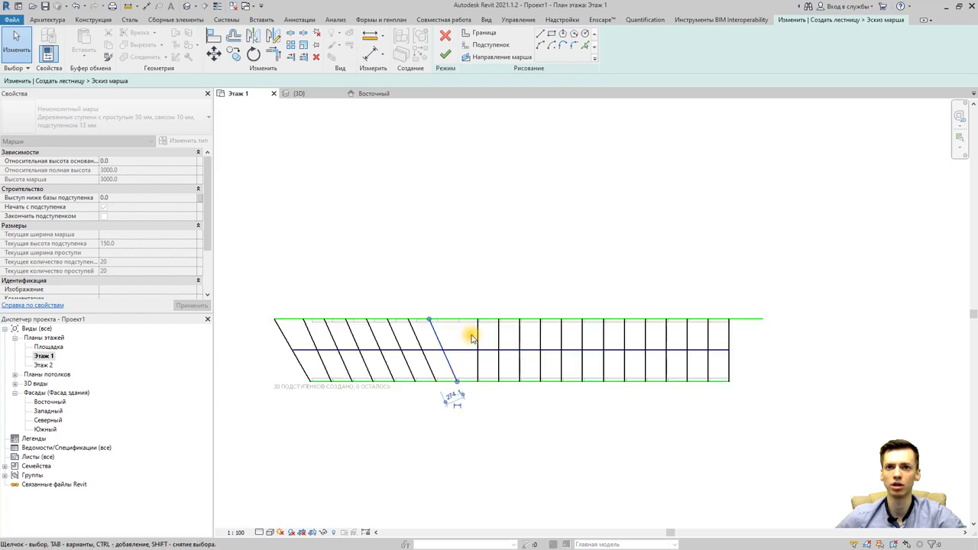
pyautogui.click(474, 334)
# Slant the end risers on the right so their tops lean right
pyautogui.click(730, 332)
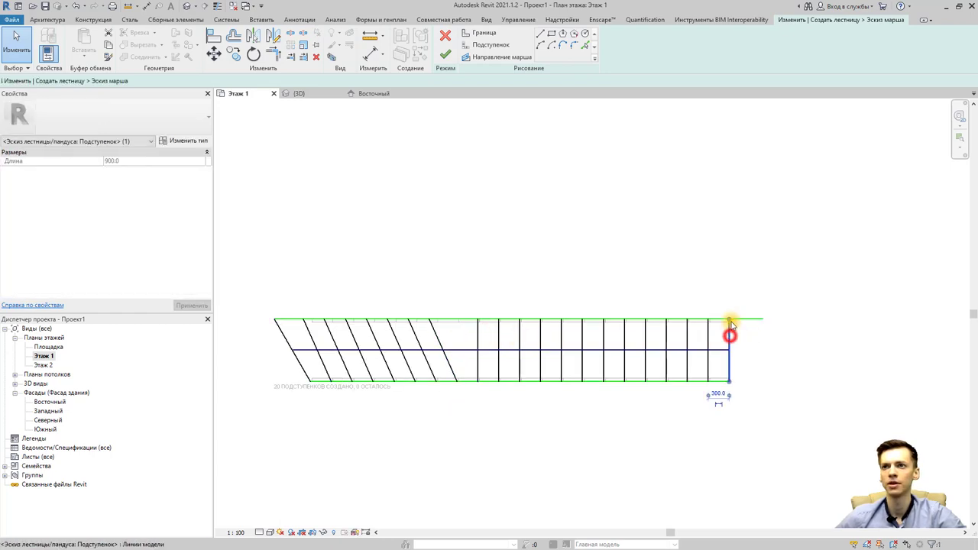
pyautogui.moveTo(730, 320)
pyautogui.mouseDown()
pyautogui.moveTo(762, 320)
pyautogui.moveTo(739, 318)
pyautogui.mouseUp()
pyautogui.click(703, 328)
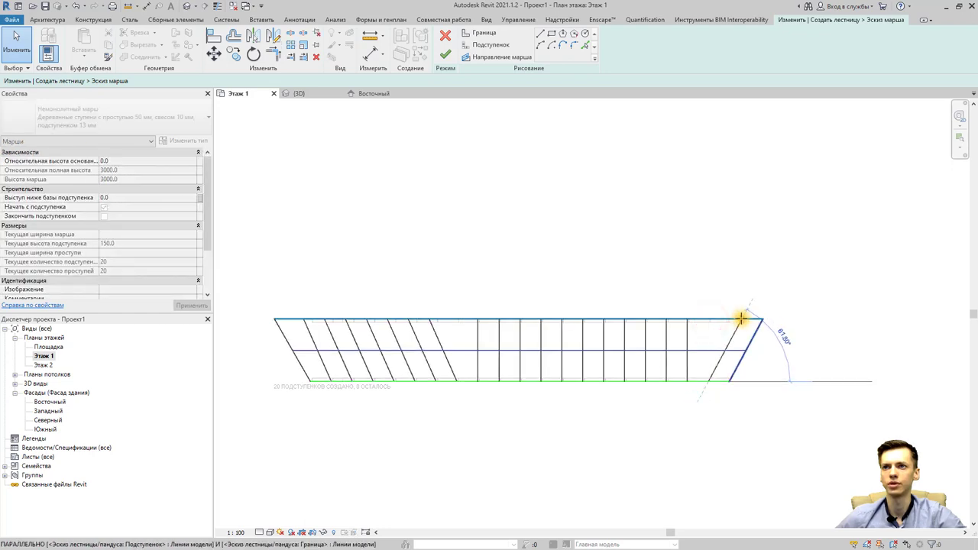
# Slant the first right-half risers so their top ends lean right
pyautogui.click(688, 331)
pyautogui.moveTo(688, 321); pyautogui.dragTo(718, 318)
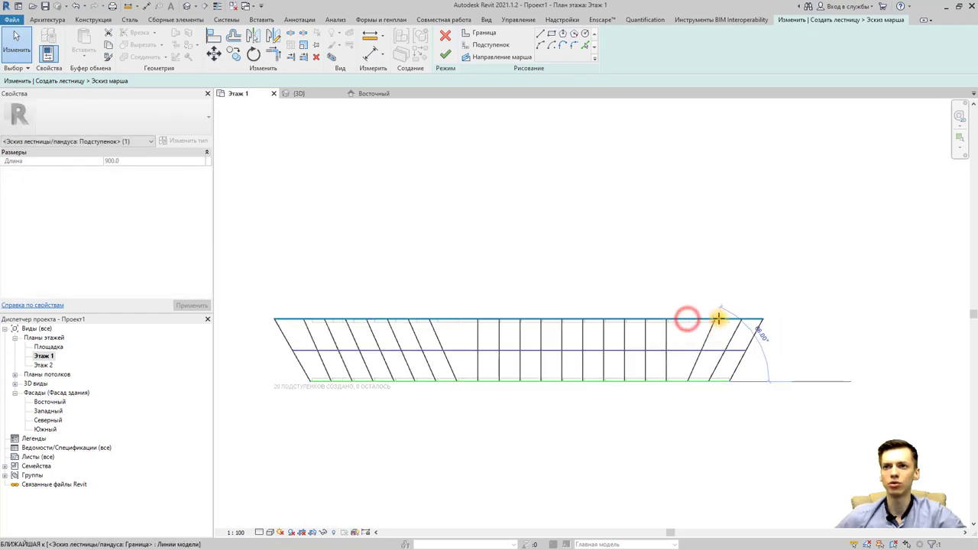
pyautogui.click(655, 318)
pyautogui.click(662, 328)
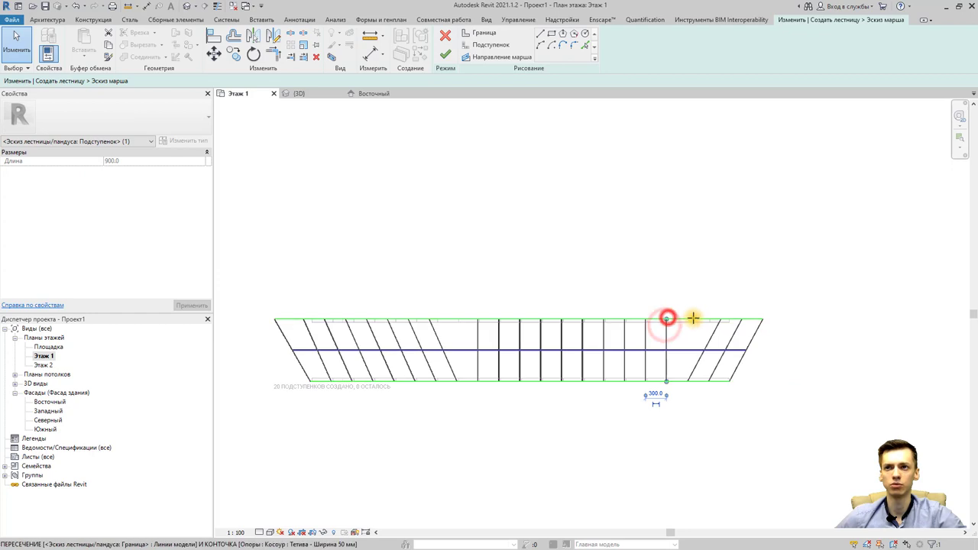
pyautogui.moveTo(666, 322)
pyautogui.mouseDown()
pyautogui.moveTo(700, 320)
pyautogui.moveTo(645, 318)
pyautogui.mouseUp()
pyautogui.click(644, 332)
pyautogui.click(624, 327)
pyautogui.click(605, 332)
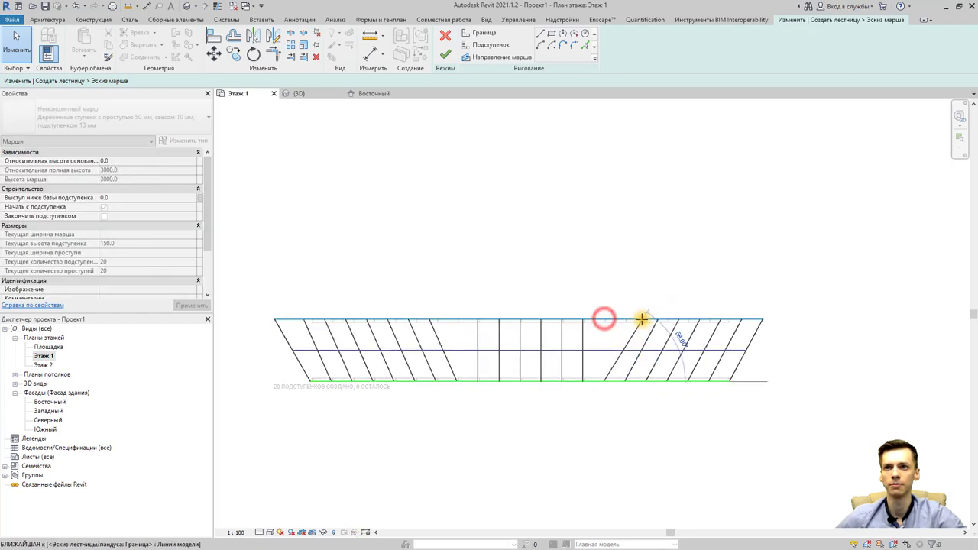
# Slant the remaining right-half risers to lean right like the others
pyautogui.click(583, 327)
pyautogui.moveTo(583, 319)
pyautogui.mouseDown()
pyautogui.moveTo(615, 319)
pyautogui.moveTo(557, 319)
pyautogui.mouseUp()
pyautogui.click(560, 327)
pyautogui.click(539, 327)
pyautogui.click(520, 328)
pyautogui.click(555, 319)
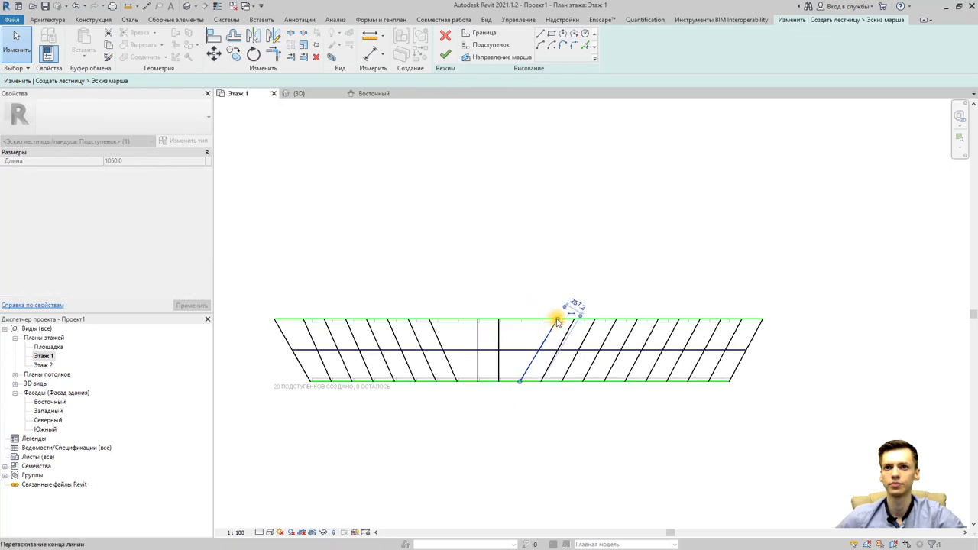
pyautogui.click(556, 319)
# Slant the vertical middle riser by shifting its top and bottom endpoints
pyautogui.click(498, 333)
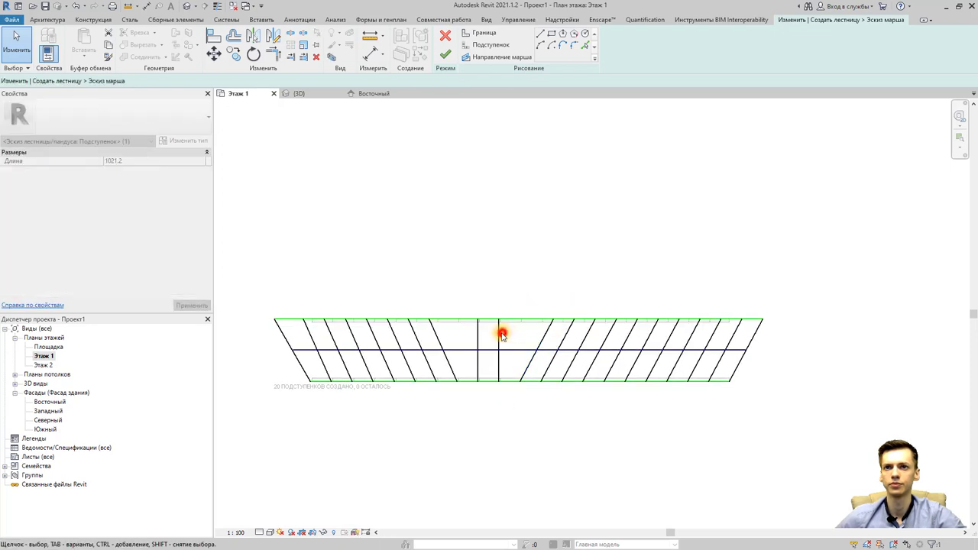
pyautogui.moveTo(498, 318)
pyautogui.mouseDown()
pyautogui.moveTo(523, 318)
pyautogui.moveTo(468, 321)
pyautogui.mouseUp()
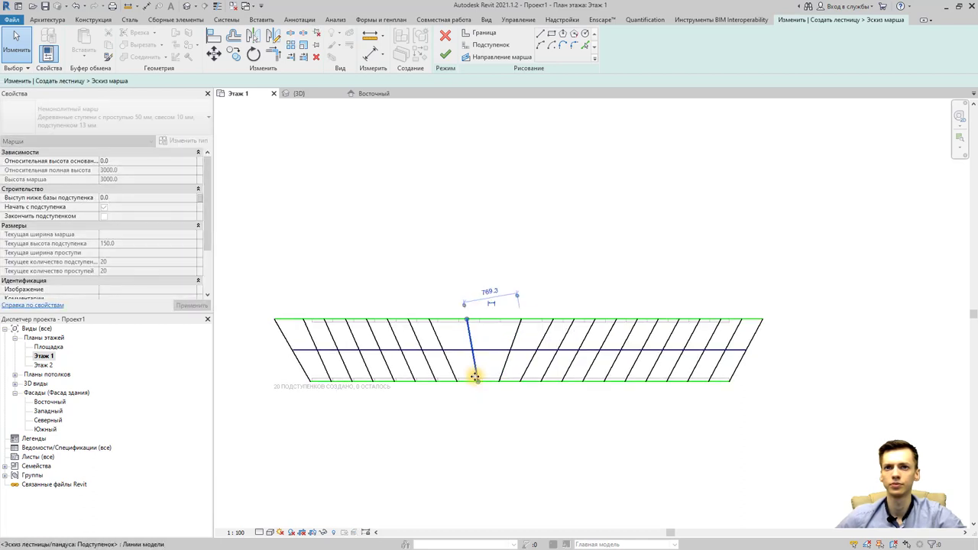
pyautogui.moveTo(472, 380); pyautogui.dragTo(478, 378)
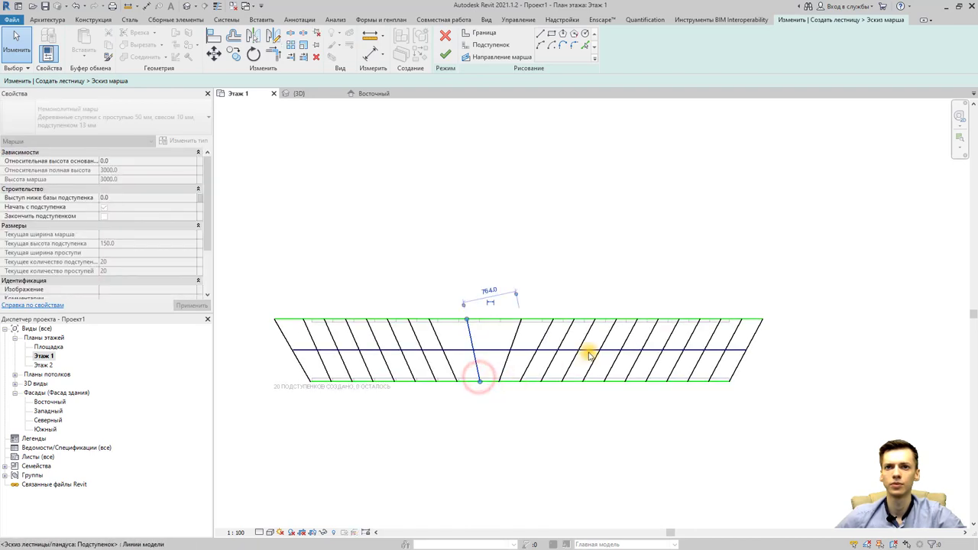
pyautogui.click(669, 267)
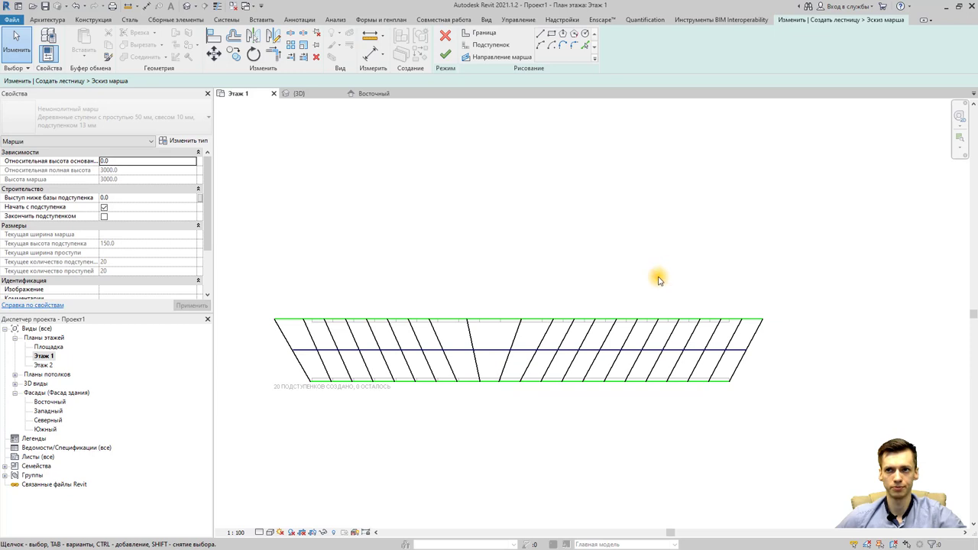
# Finish the run sketch and orbit the {3D} view to inspect the stair with railings
pyautogui.click(449, 55)
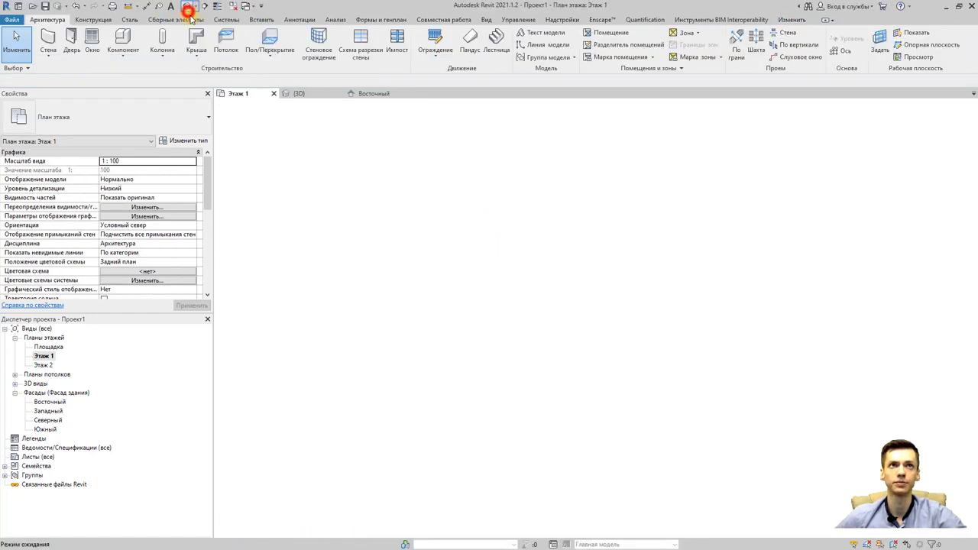
pyautogui.click(187, 7)
pyautogui.moveTo(673, 444)
pyautogui.keyDown('shift'); pyautogui.mouseDown(button='middle')
pyautogui.moveTo(767, 474)
pyautogui.moveTo(617, 264)
pyautogui.mouseUp(button='middle'); pyautogui.keyUp('shift')
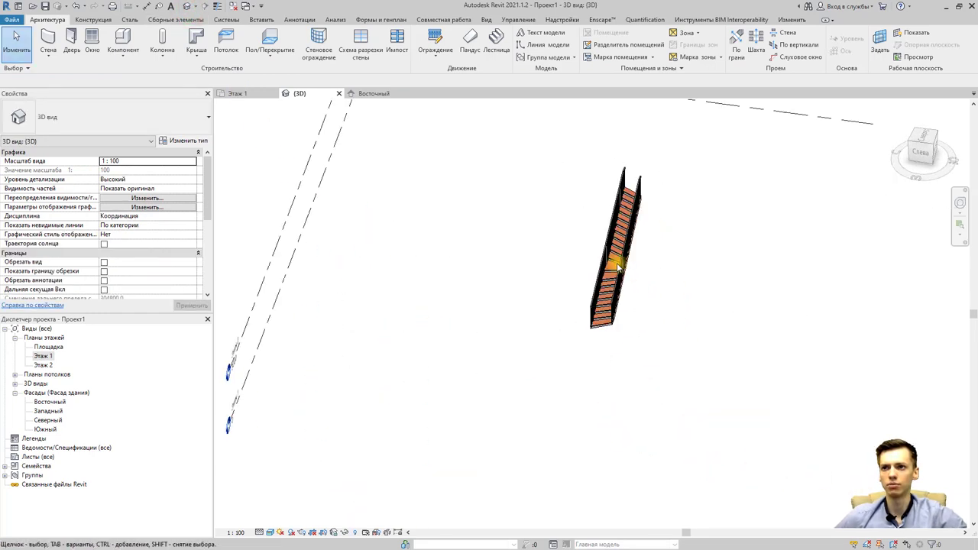
pyautogui.scroll(3, 617, 264)
pyautogui.moveTo(593, 271)
pyautogui.keyDown('shift'); pyautogui.mouseDown(button='middle')
pyautogui.moveTo(585, 452)
pyautogui.moveTo(585, 405)
pyautogui.moveTo(570, 415)
pyautogui.moveTo(582, 410)
pyautogui.mouseUp(button='middle'); pyautogui.keyUp('shift')
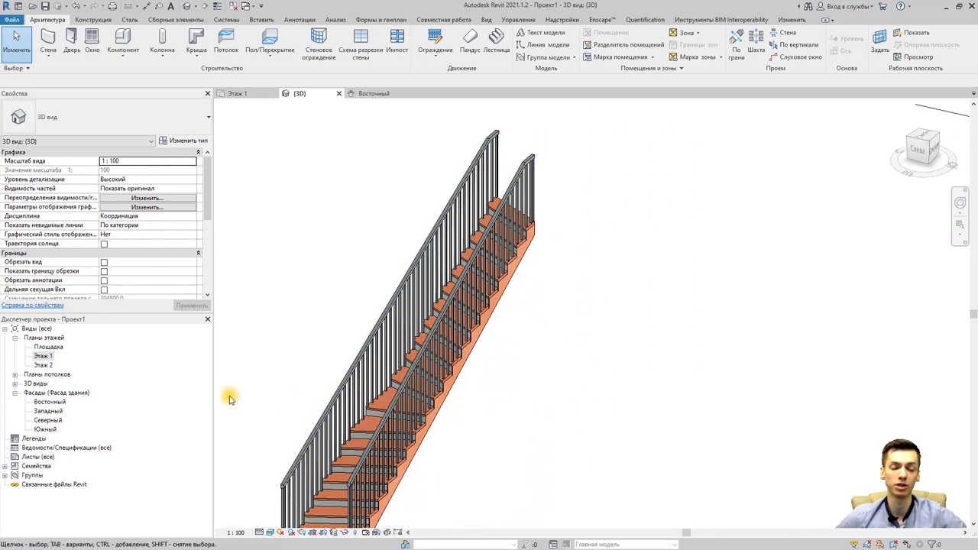
# Return to the Этаж 1 floor plan and frame the stair
pyautogui.click(52, 354)
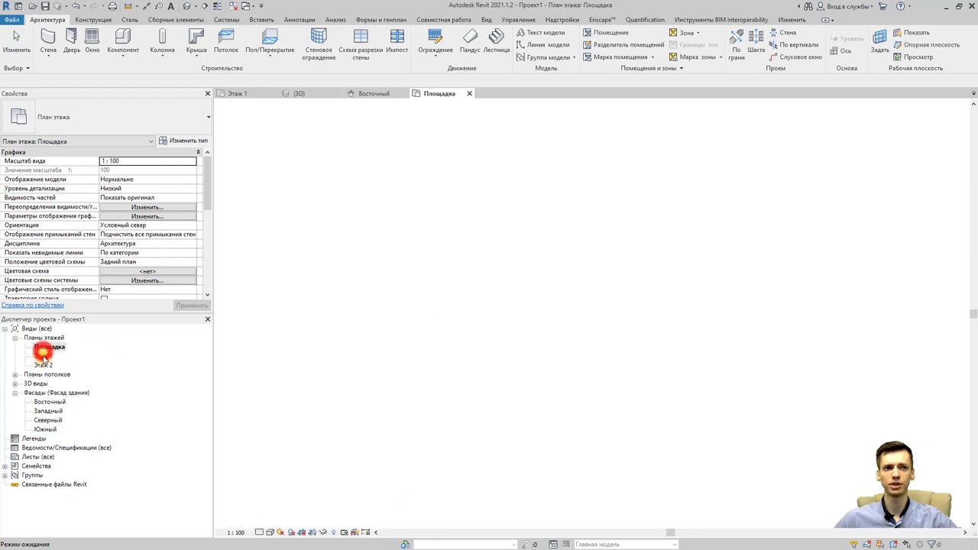
pyautogui.doubleClick(44, 356)
pyautogui.moveTo(479, 304); pyautogui.dragTo(467, 324, button='middle')
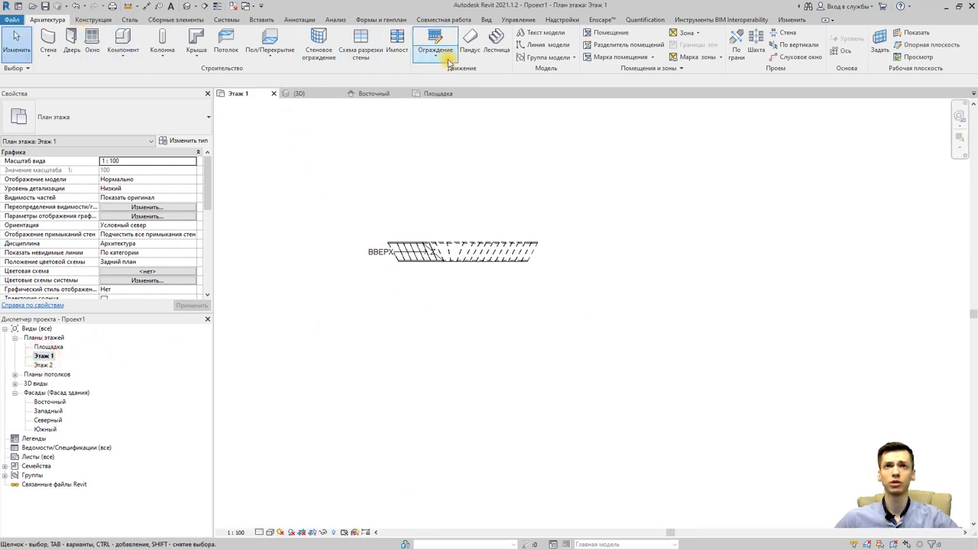
# Draw a new straight 20-riser stair run below the first stair
pyautogui.click(503, 60)
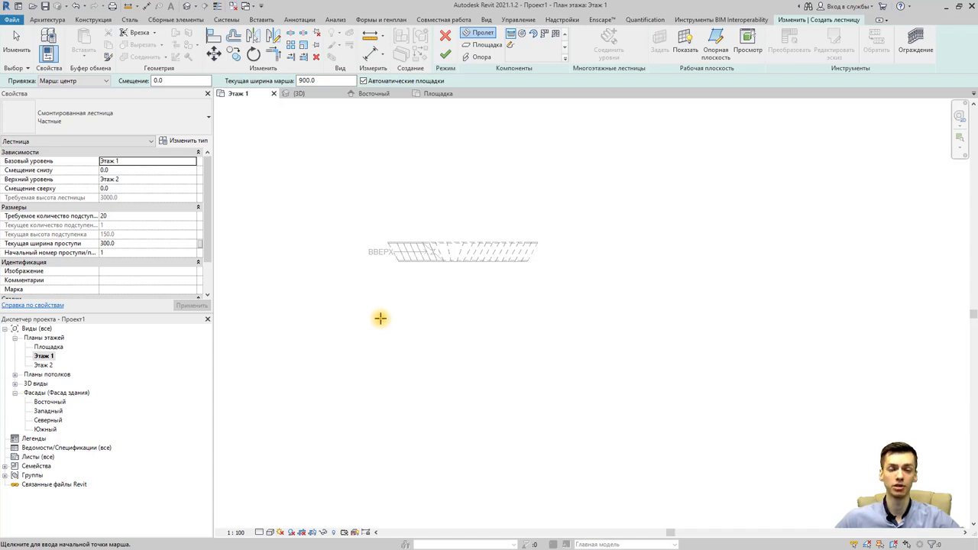
pyautogui.click(382, 344)
pyautogui.click(546, 347)
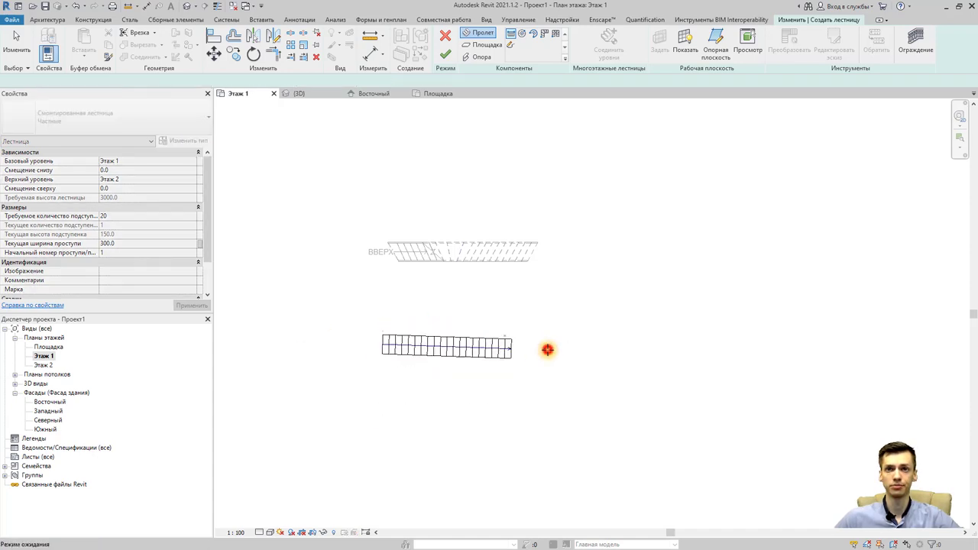
pyautogui.press('Escape')
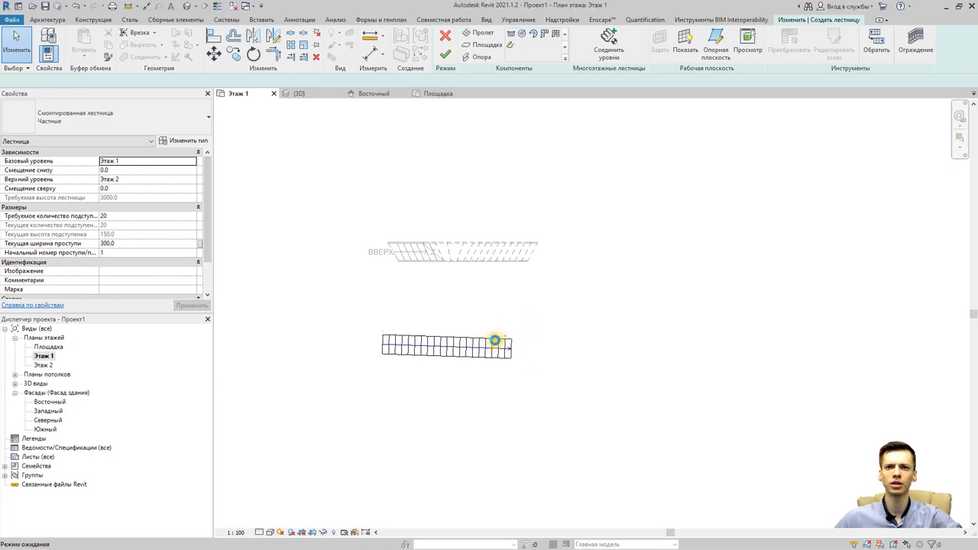
pyautogui.click(515, 36)
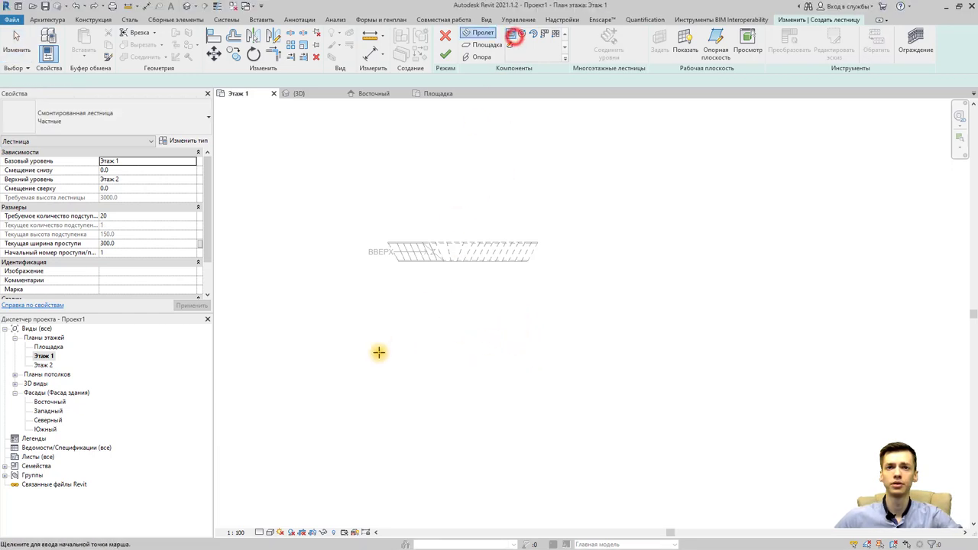
pyautogui.click(379, 348)
pyautogui.click(554, 352)
pyautogui.press('Escape')
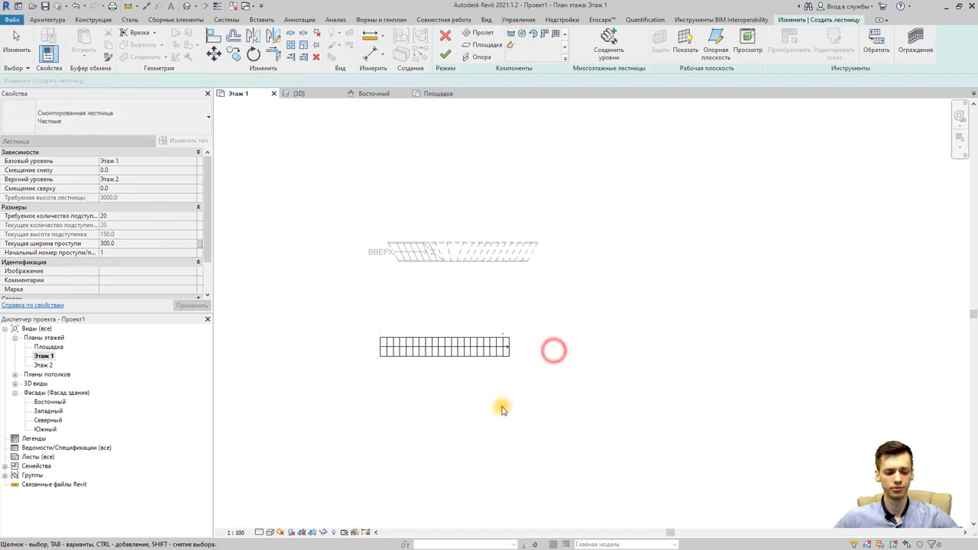
pyautogui.scroll(2, 480, 406)
pyautogui.scroll(-1, 504, 390)
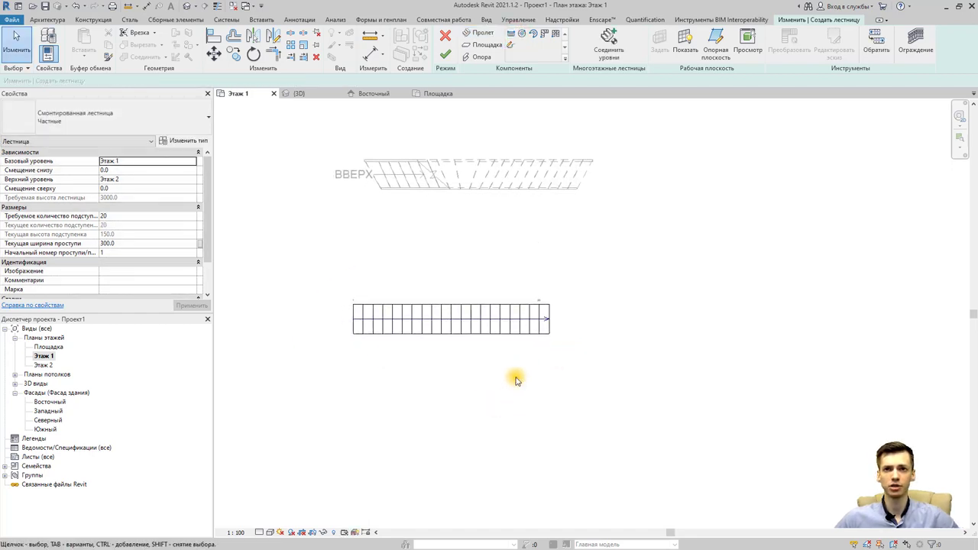
# Convert the new run to a custom run and open its sketch for editing
pyautogui.click(498, 325)
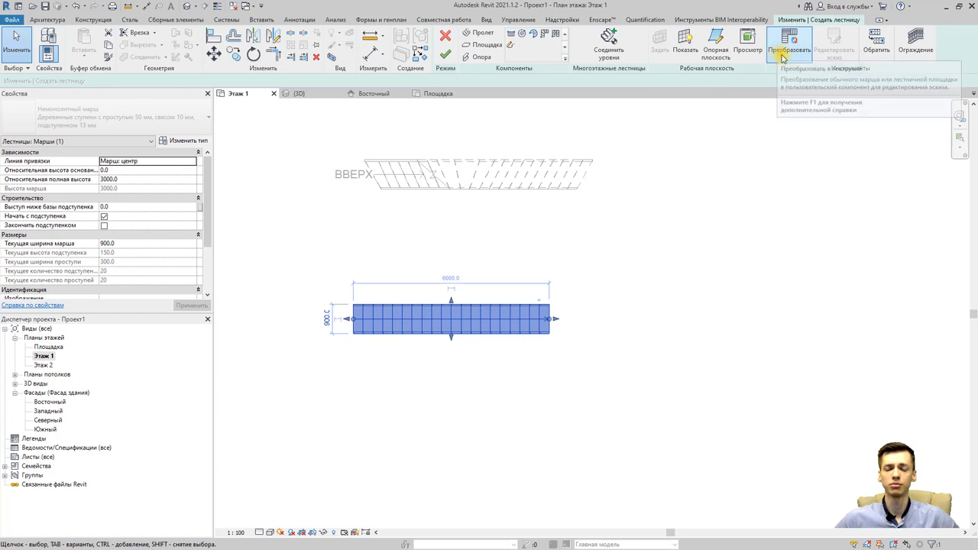
pyautogui.click(775, 55)
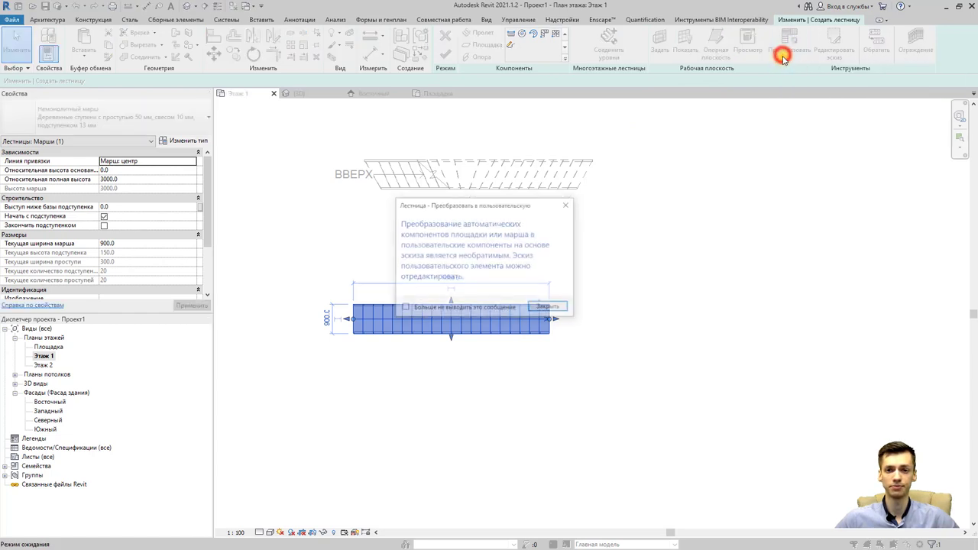
pyautogui.click(569, 203)
pyautogui.click(823, 52)
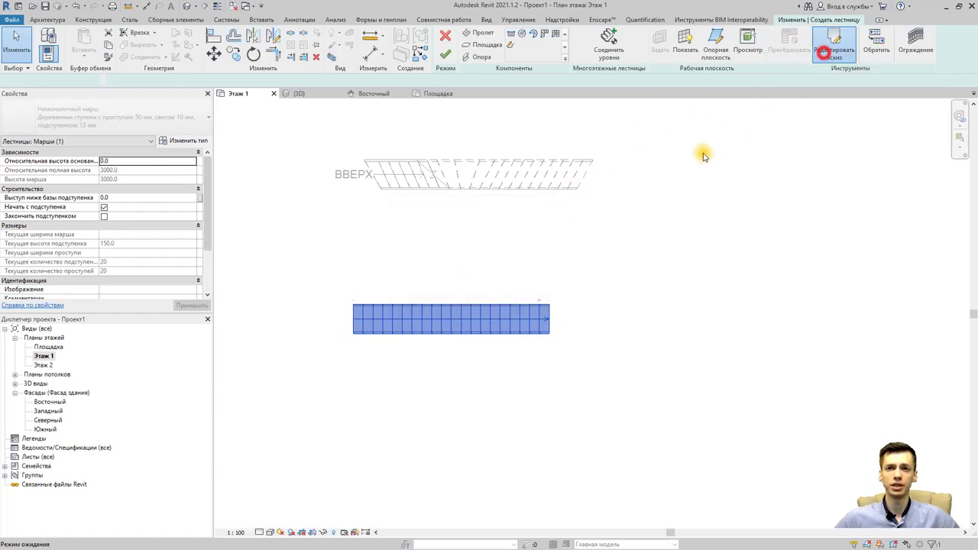
pyautogui.scroll(2, 497, 306)
pyautogui.scroll(1, 528, 278)
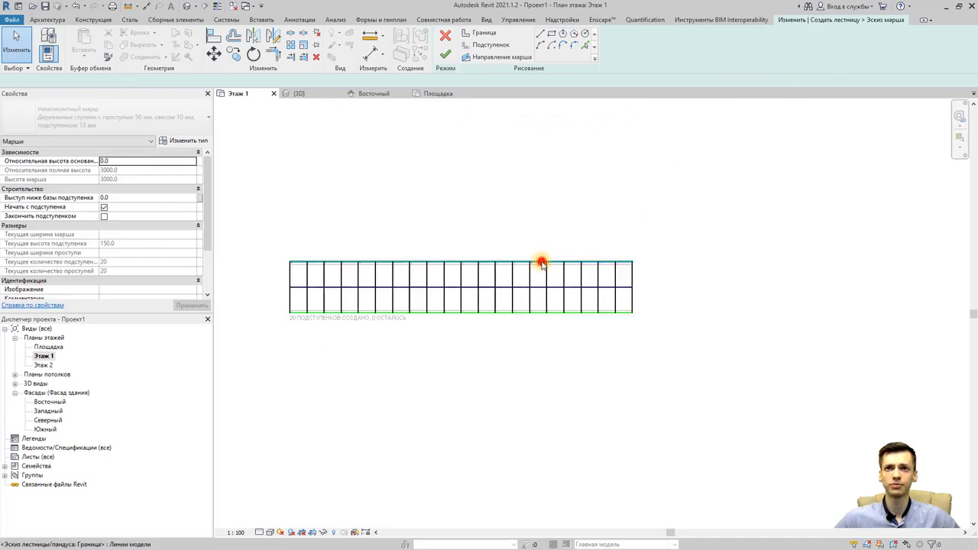
# Split the top and bottom boundary lines near both ends of the run using Split Element (SL)
pyautogui.click(541, 263)
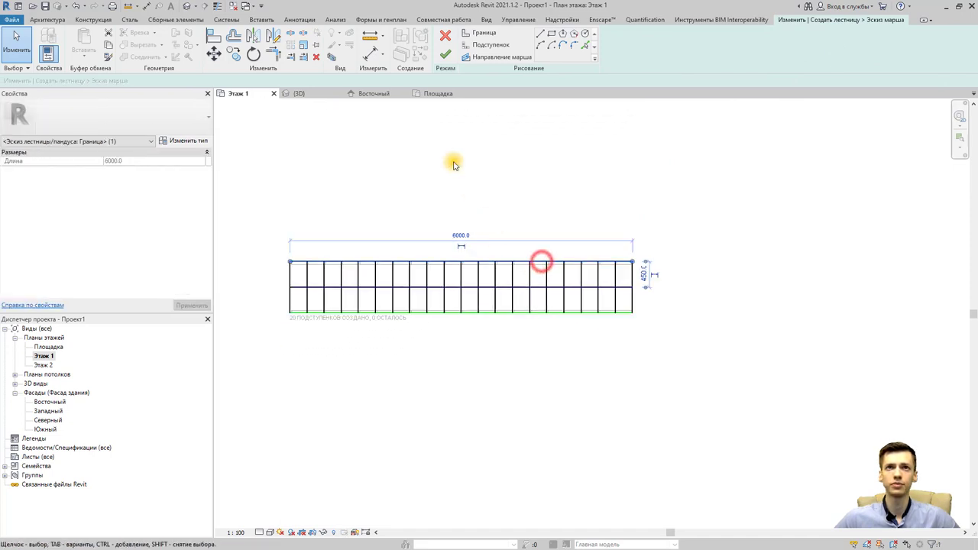
pyautogui.click(293, 36)
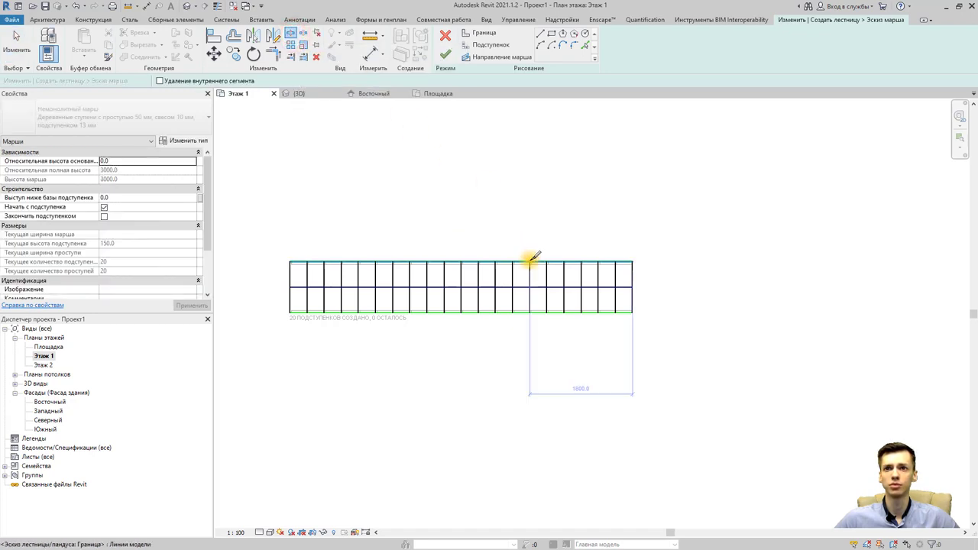
pyautogui.click(531, 262)
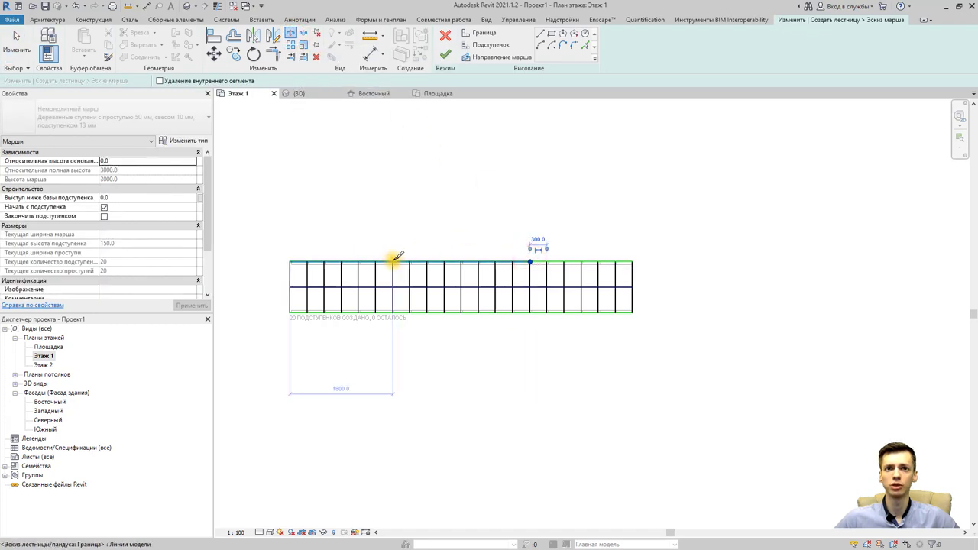
pyautogui.click(393, 262)
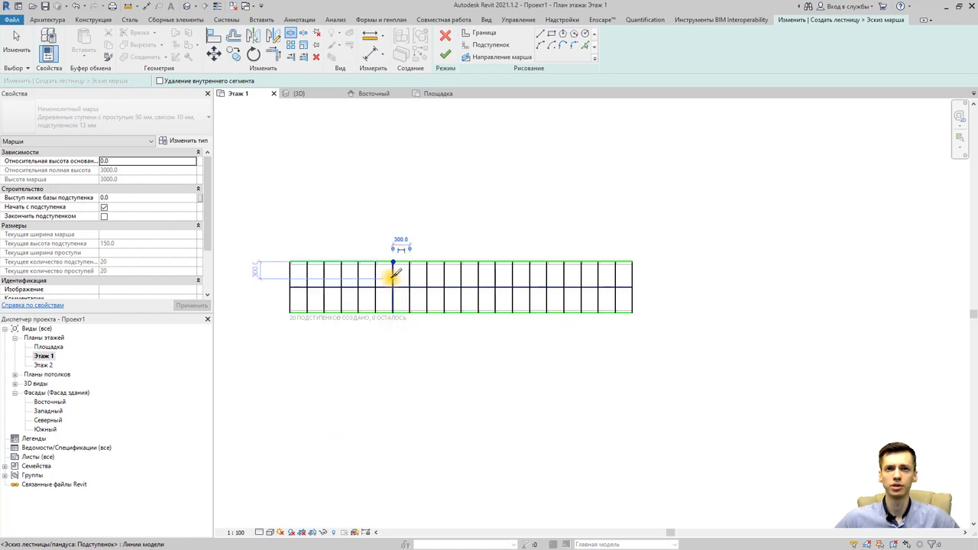
pyautogui.click(411, 311)
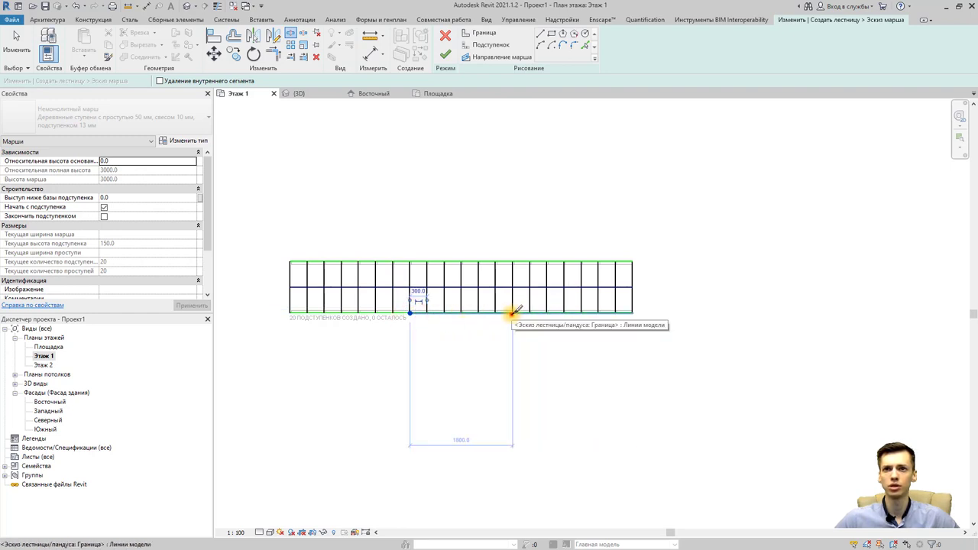
pyautogui.click(512, 312)
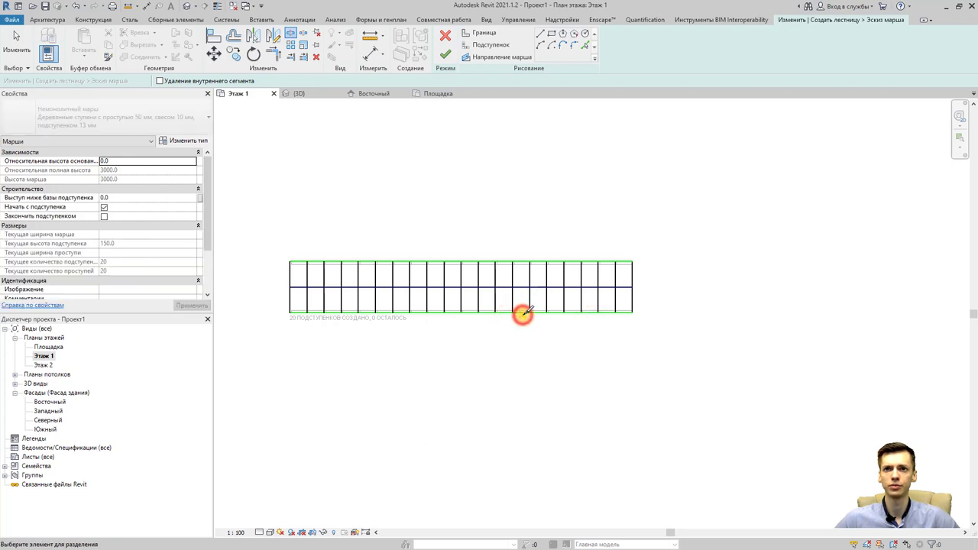
pyautogui.press('Escape')
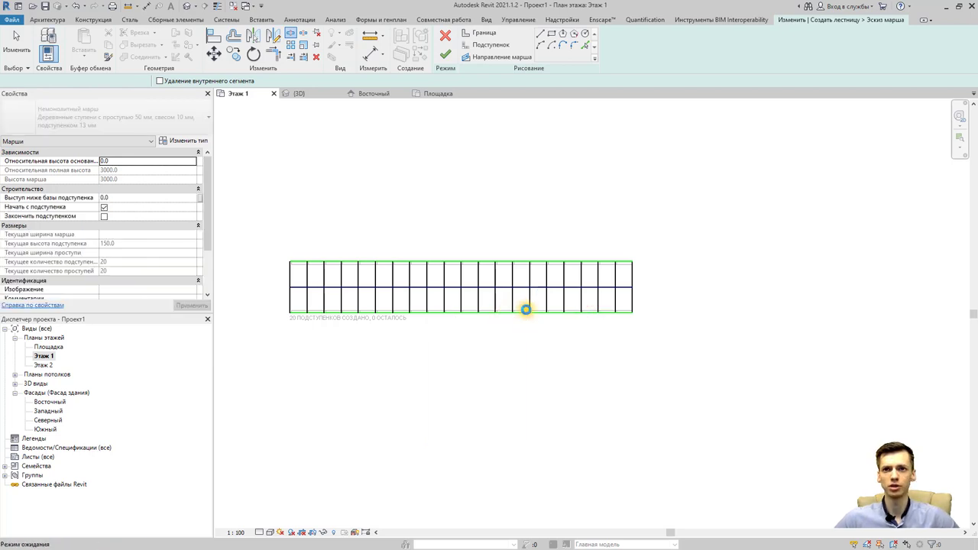
pyautogui.press('s')
pyautogui.press('l')
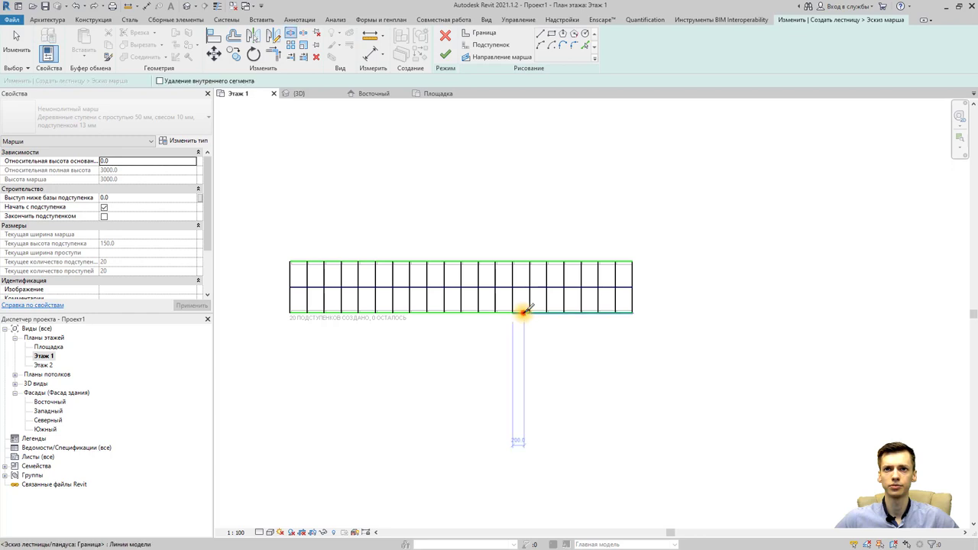
pyautogui.press('Escape')
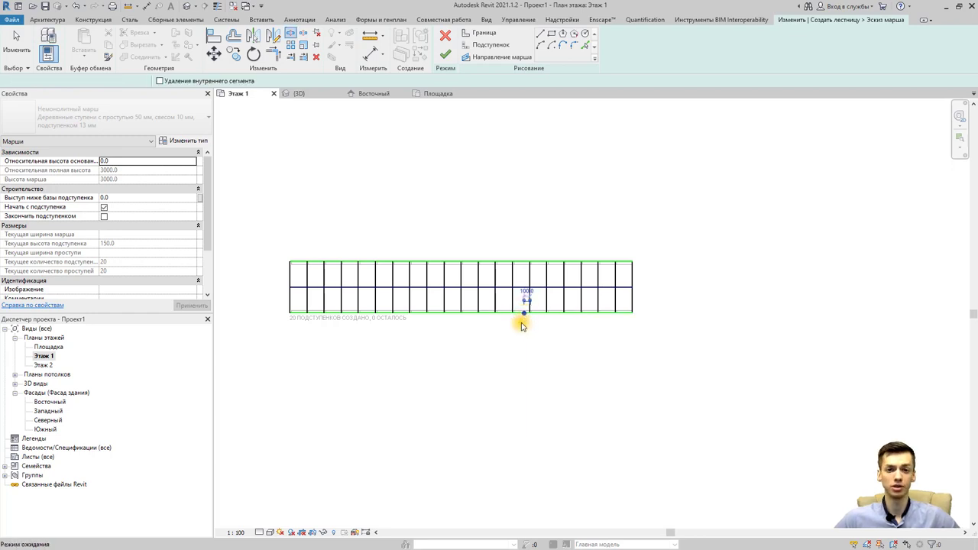
pyautogui.press('s')
pyautogui.press('l')
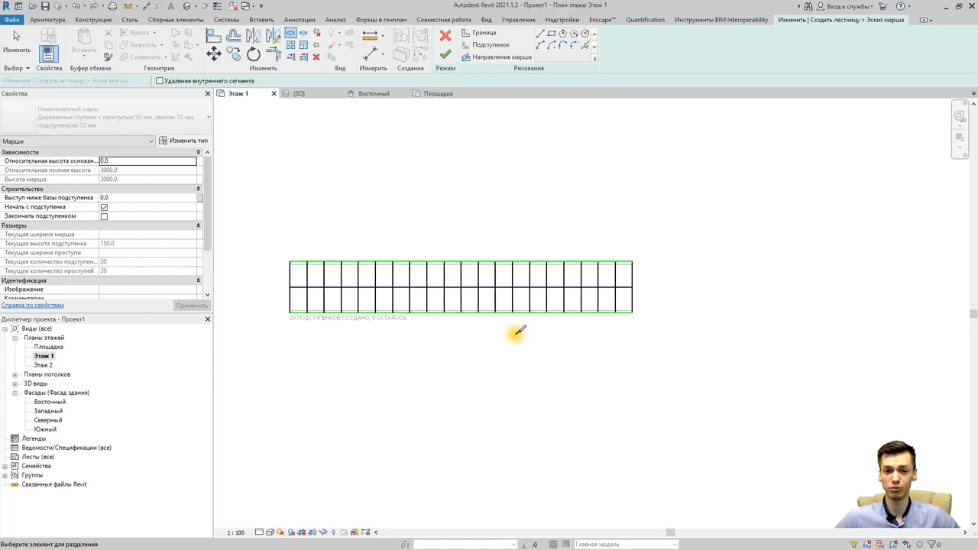
pyautogui.press('Escape')
# Select the right-end boundary segments and the six right-hand riser lines
pyautogui.click(530, 311)
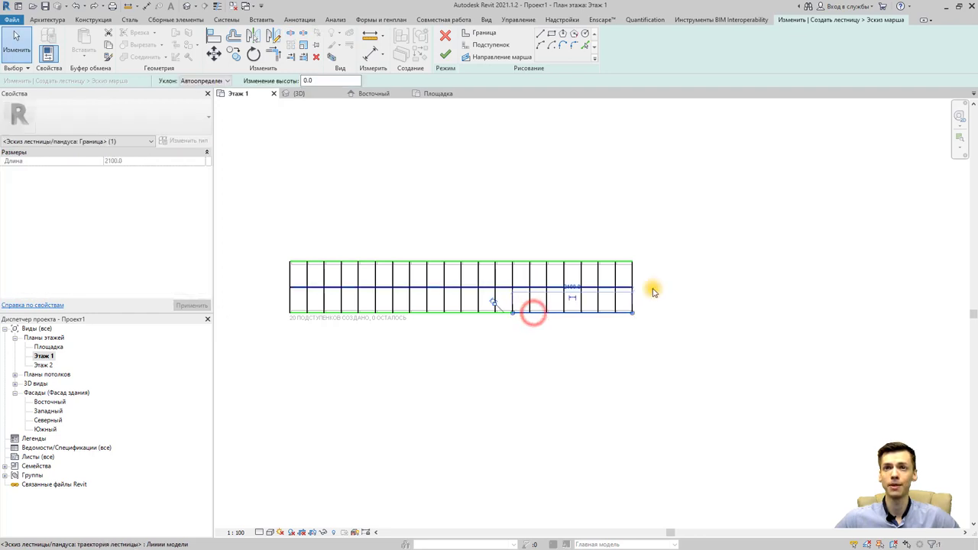
pyautogui.keyDown('ctrl'); pyautogui.click(612, 265); pyautogui.keyUp('ctrl')
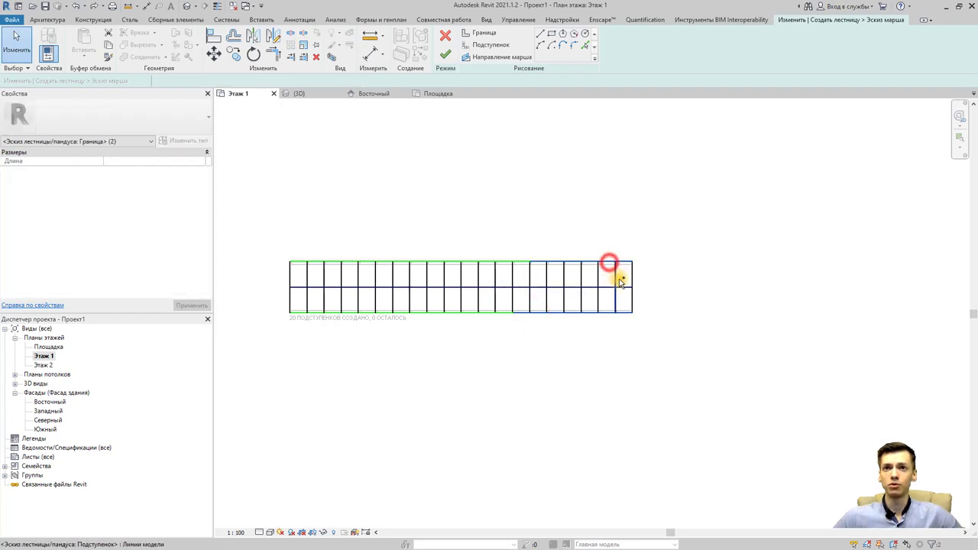
pyautogui.keyDown('ctrl'); pyautogui.moveTo(629, 280); pyautogui.dragTo(563, 280); pyautogui.keyUp('ctrl')
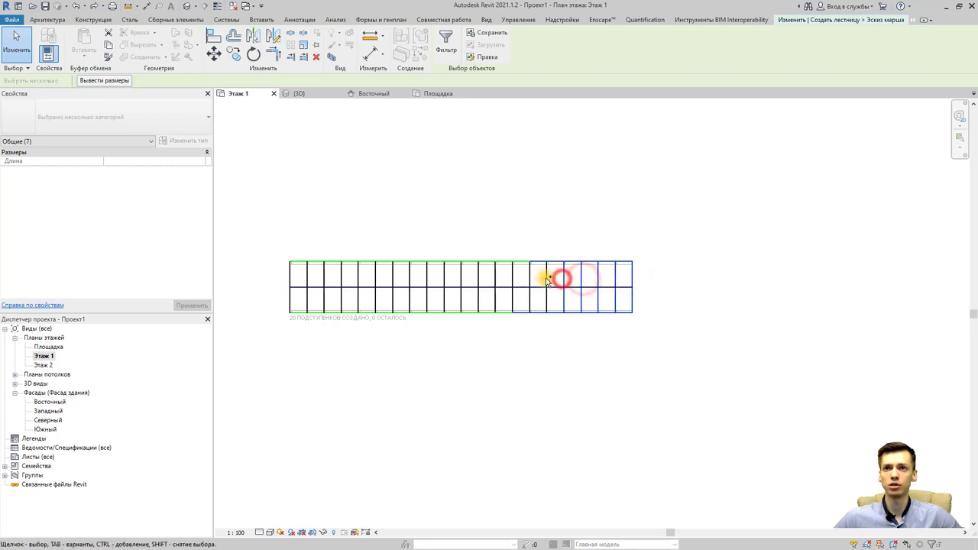
pyautogui.keyDown('ctrl'); pyautogui.moveTo(563, 279); pyautogui.dragTo(531, 279); pyautogui.keyUp('ctrl')
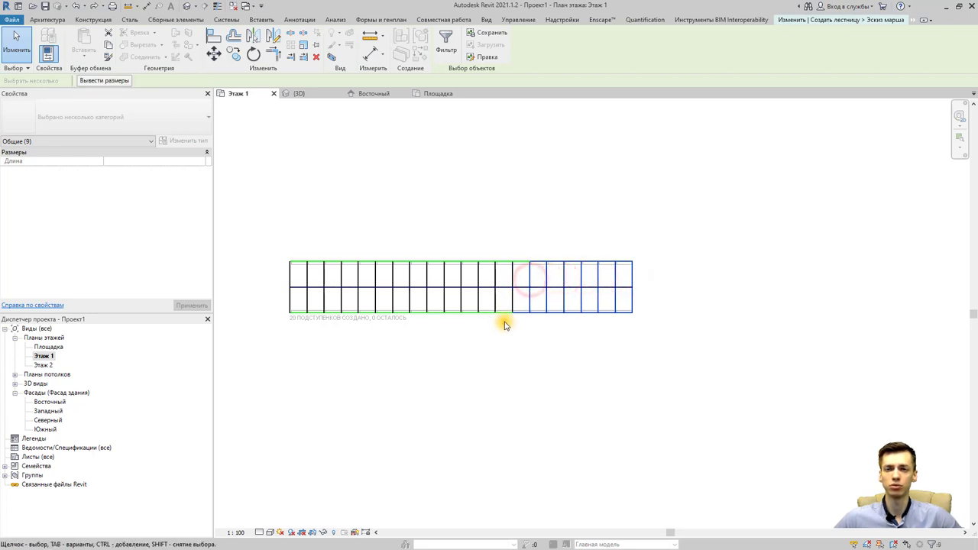
# Rotate the selected right six treads 30° downward about the run's bottom corner
pyautogui.click(254, 55)
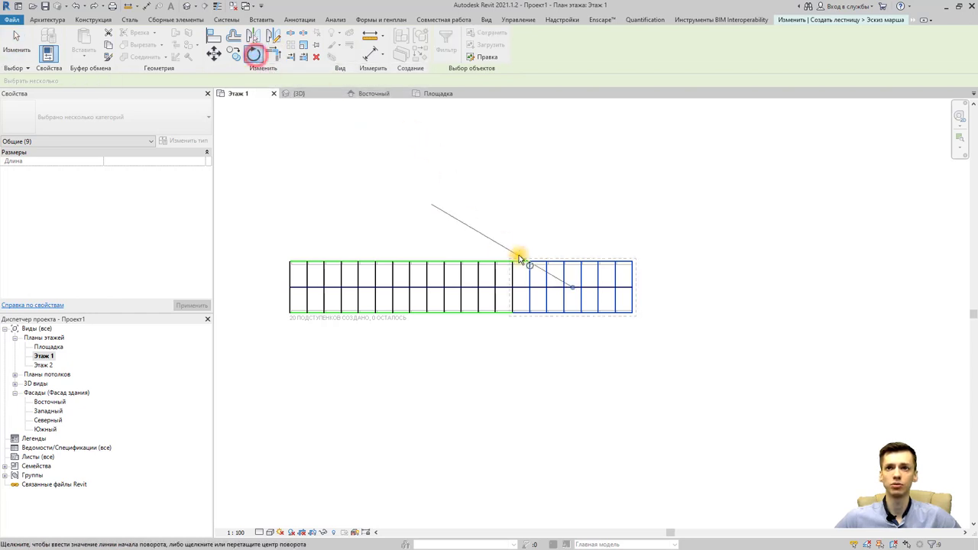
pyautogui.click(576, 291)
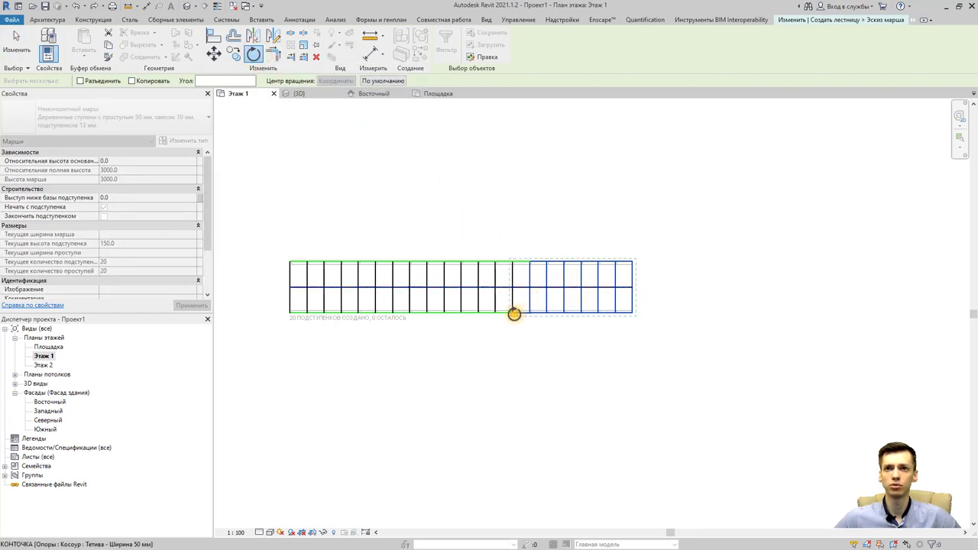
pyautogui.click(514, 314)
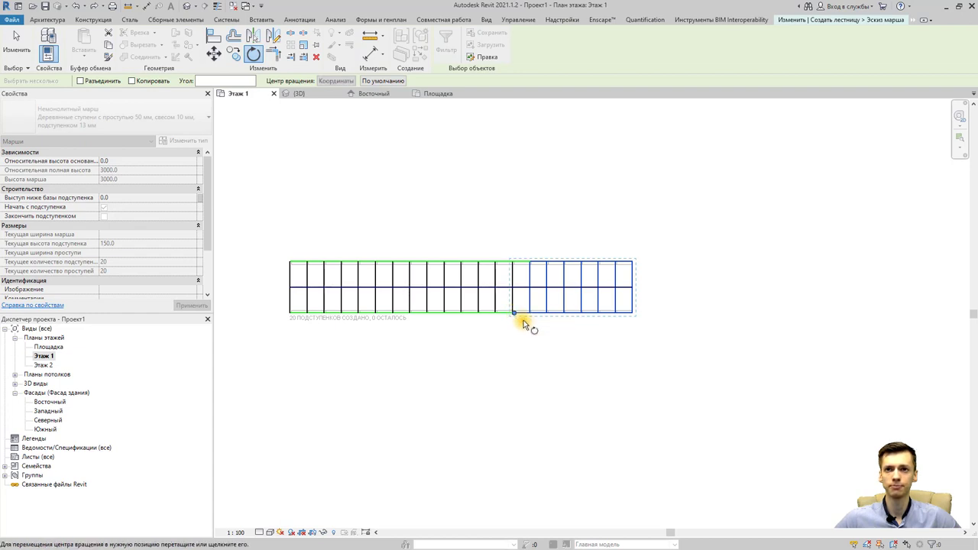
pyautogui.click(661, 314)
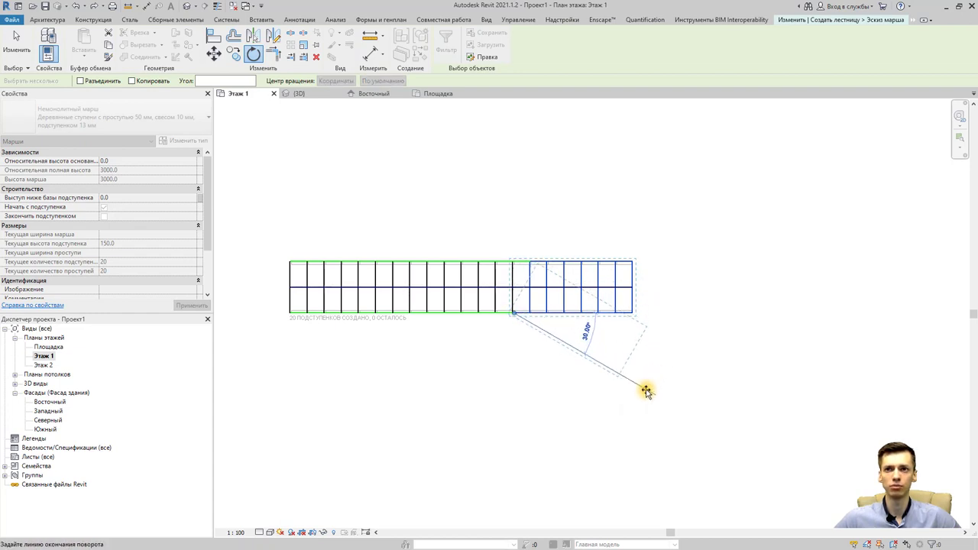
pyautogui.click(646, 389)
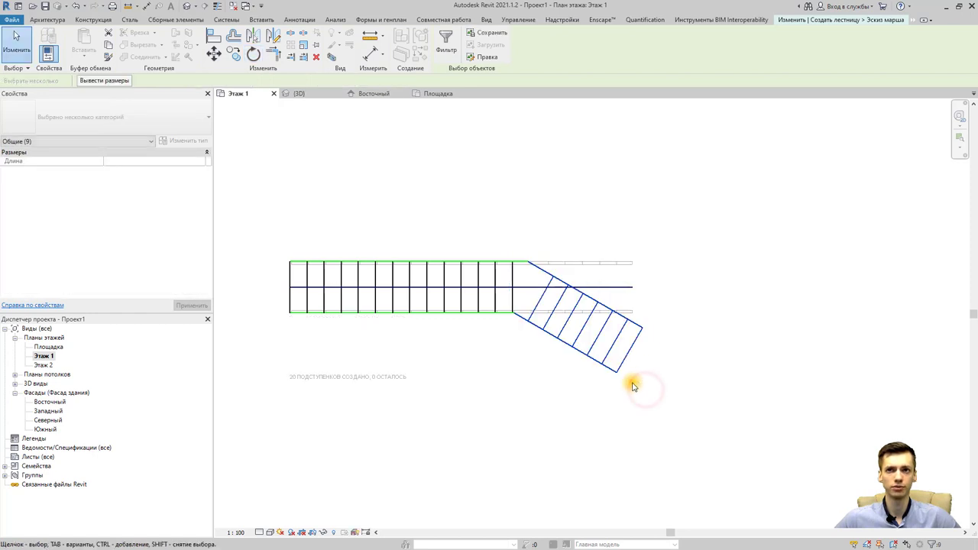
pyautogui.moveTo(486, 335); pyautogui.dragTo(520, 336, button='middle')
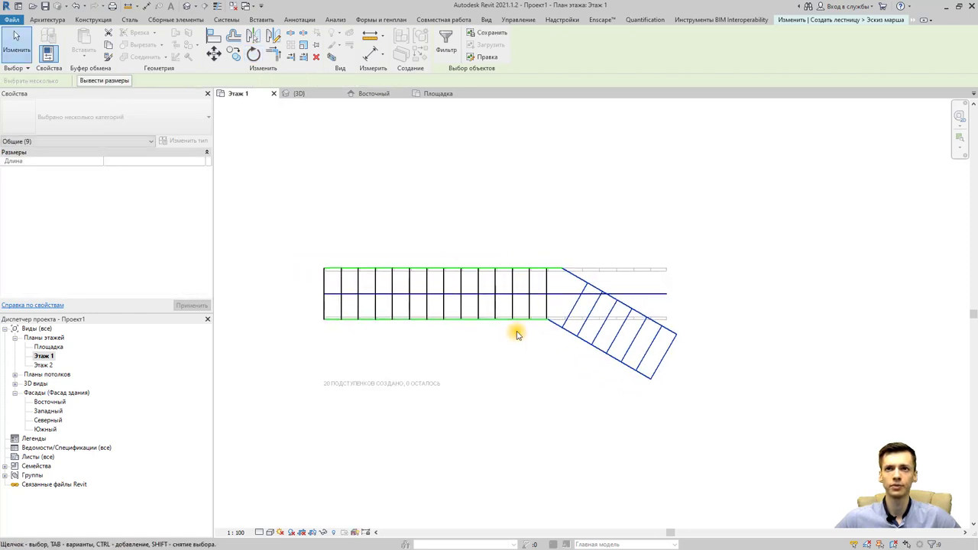
pyautogui.click(548, 275)
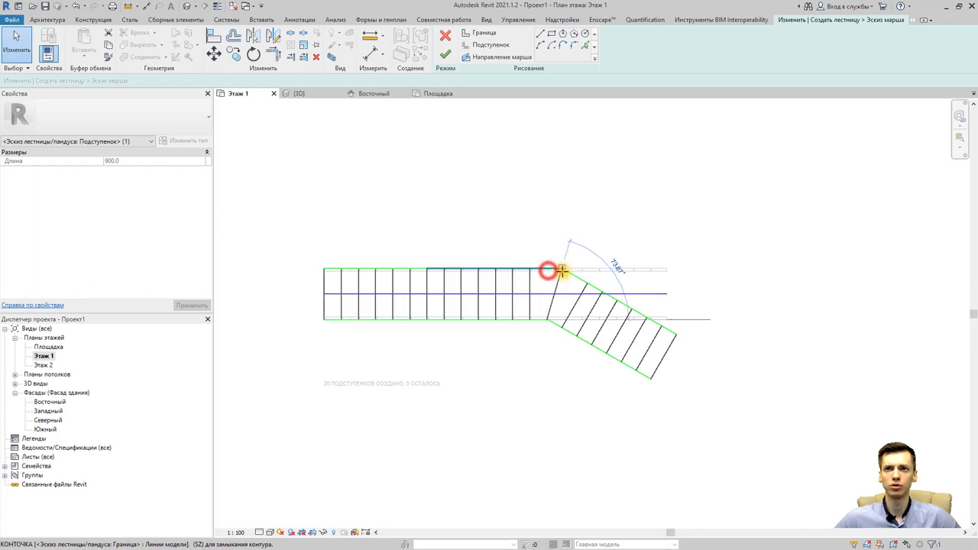
# Drag the bend riser's top endpoint onto the rotated corner
pyautogui.moveTo(548, 271); pyautogui.dragTo(563, 269)
pyautogui.click(478, 345)
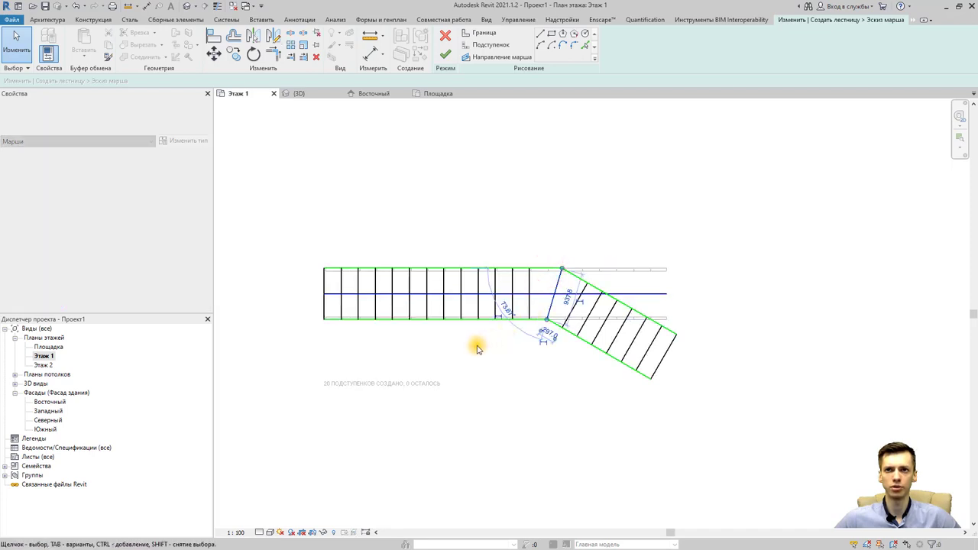
pyautogui.click(428, 304)
# Select the left run's top, bottom and end boundaries plus its left-hand risers
pyautogui.click(348, 319)
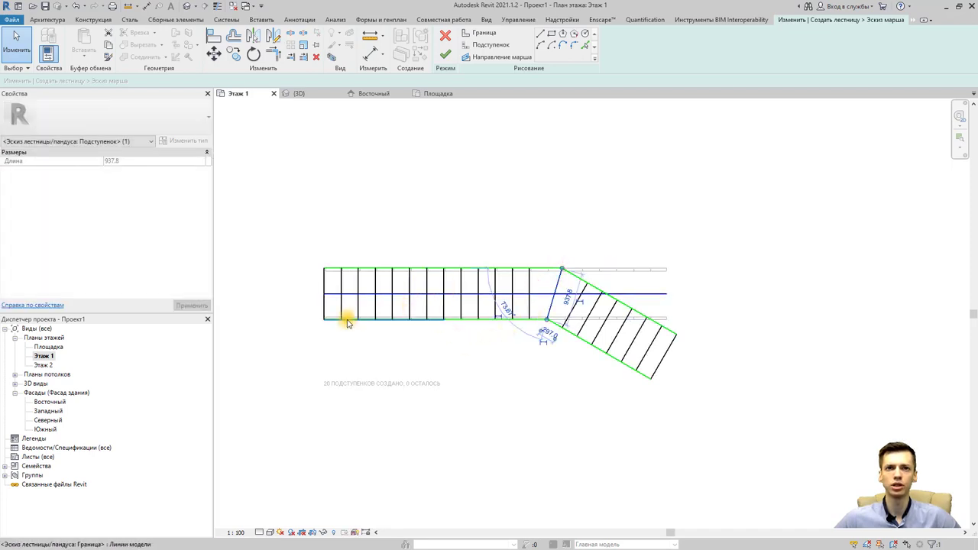
pyautogui.keyDown('ctrl'); pyautogui.click(355, 269); pyautogui.keyUp('ctrl')
pyautogui.keyDown('ctrl'); pyautogui.click(426, 308); pyautogui.keyUp('ctrl')
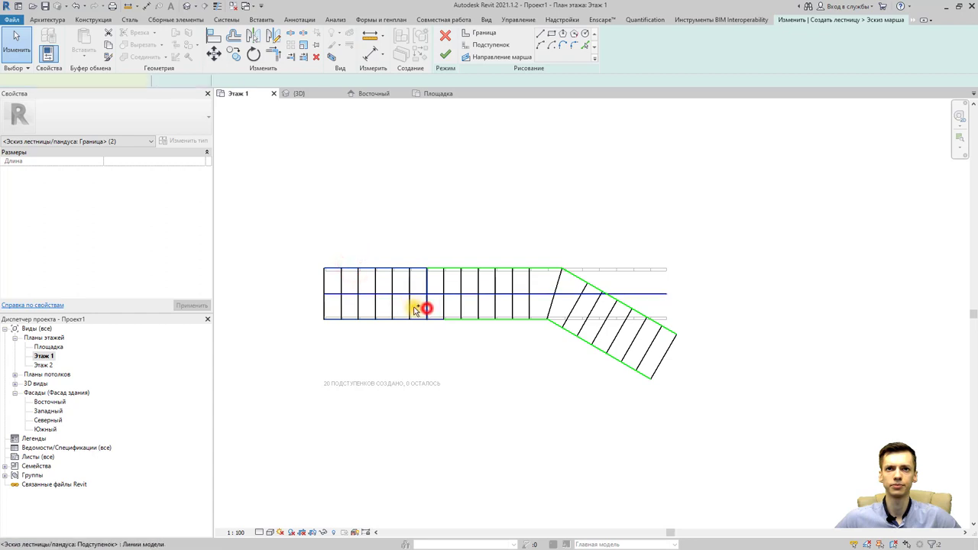
pyautogui.keyDown('ctrl'); pyautogui.click(393, 309); pyautogui.keyUp('ctrl')
pyautogui.keyDown('ctrl'); pyautogui.click(376, 308); pyautogui.keyUp('ctrl')
pyautogui.keyDown('ctrl'); pyautogui.click(359, 307); pyautogui.keyUp('ctrl')
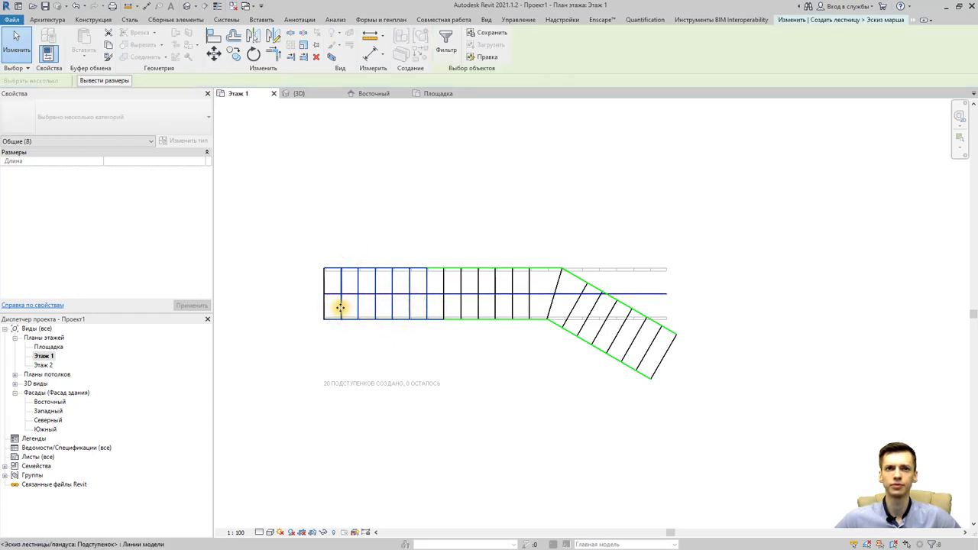
pyautogui.keyDown('ctrl'); pyautogui.click(327, 309); pyautogui.keyUp('ctrl')
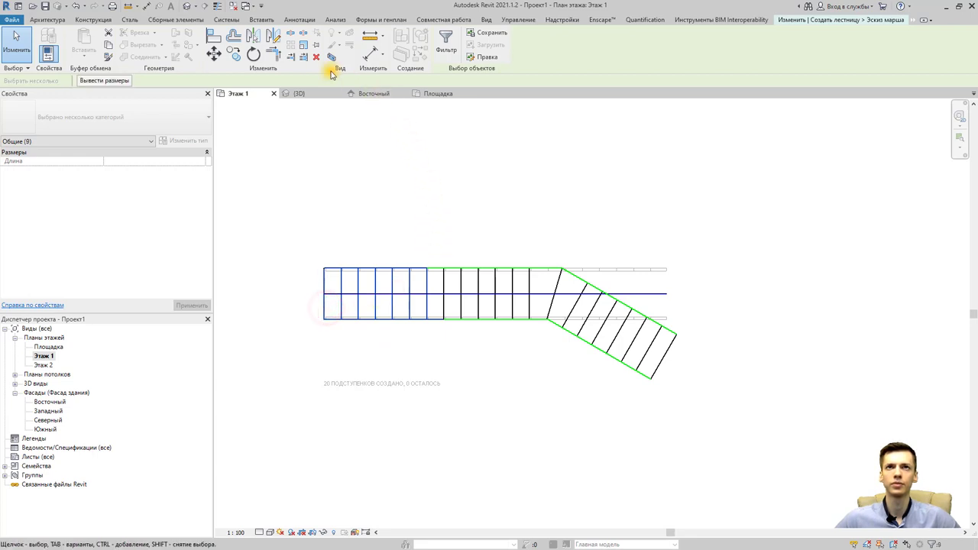
# Rotate the selected left six treads 30° downward about their bottom-right corner
pyautogui.click(253, 55)
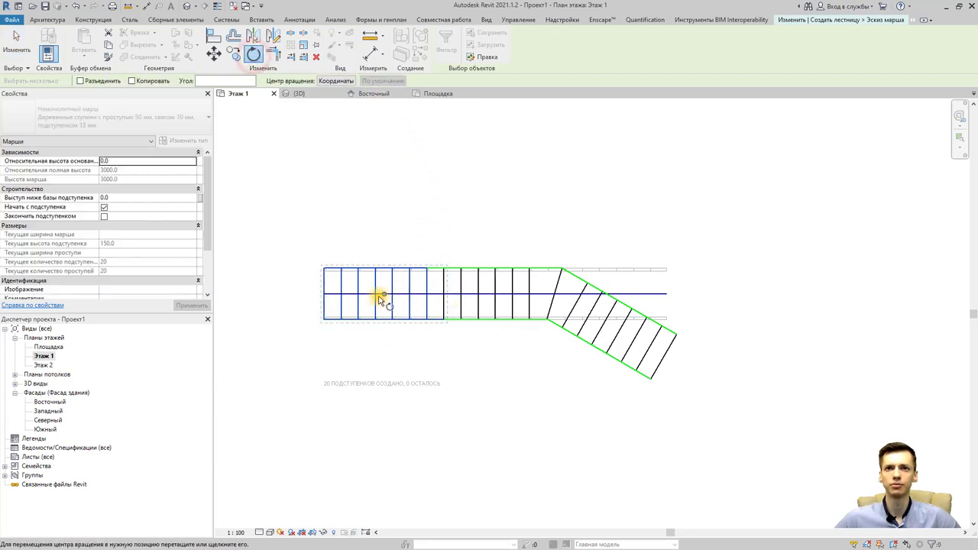
pyautogui.click(385, 295)
pyautogui.click(441, 320)
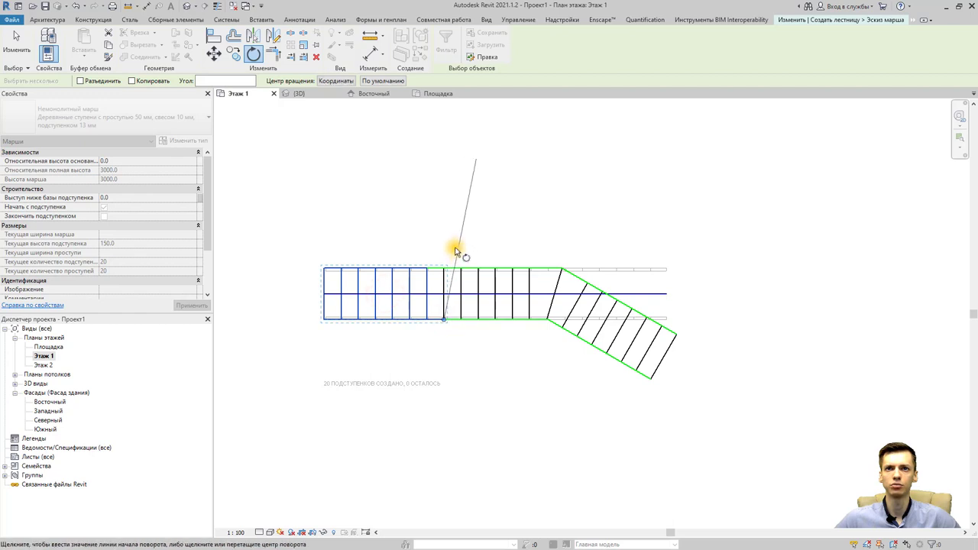
pyautogui.click(313, 318)
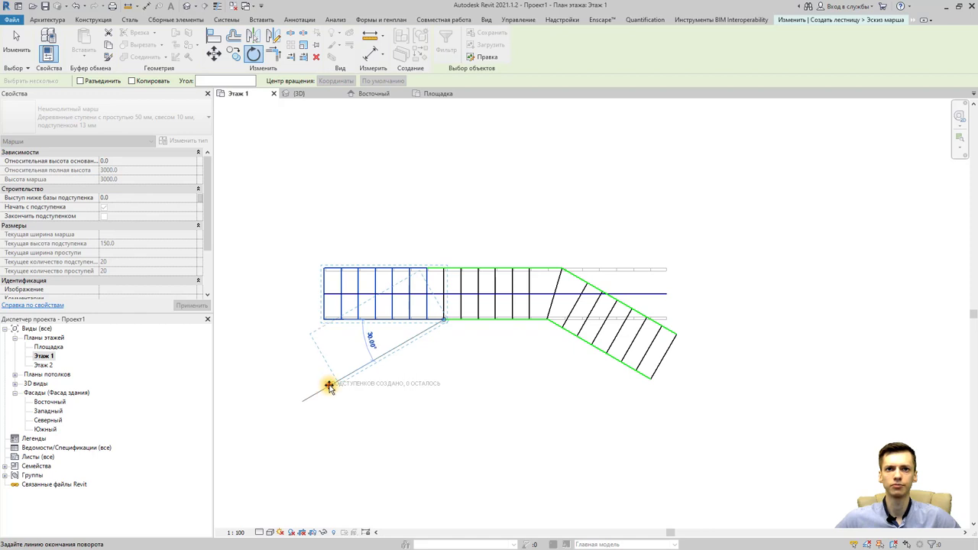
pyautogui.click(329, 386)
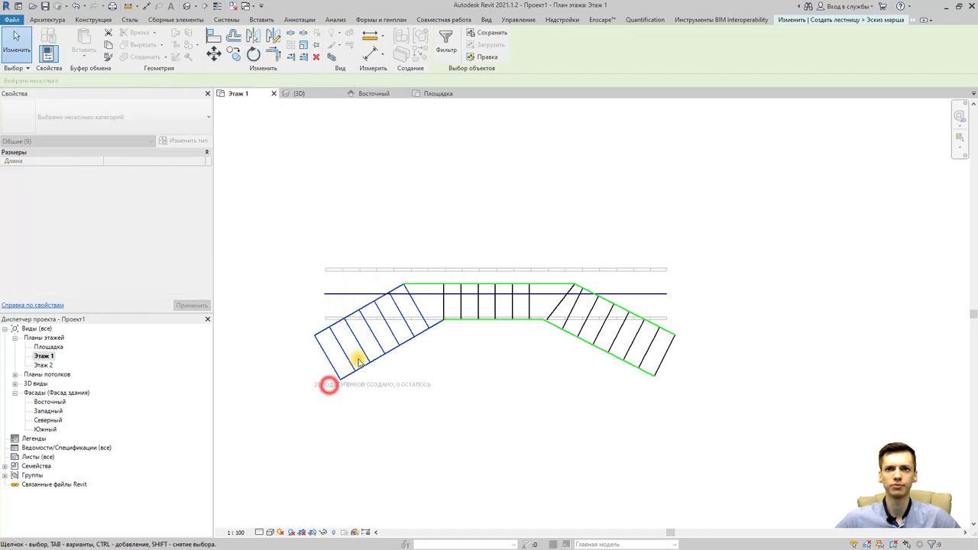
pyautogui.click(495, 270)
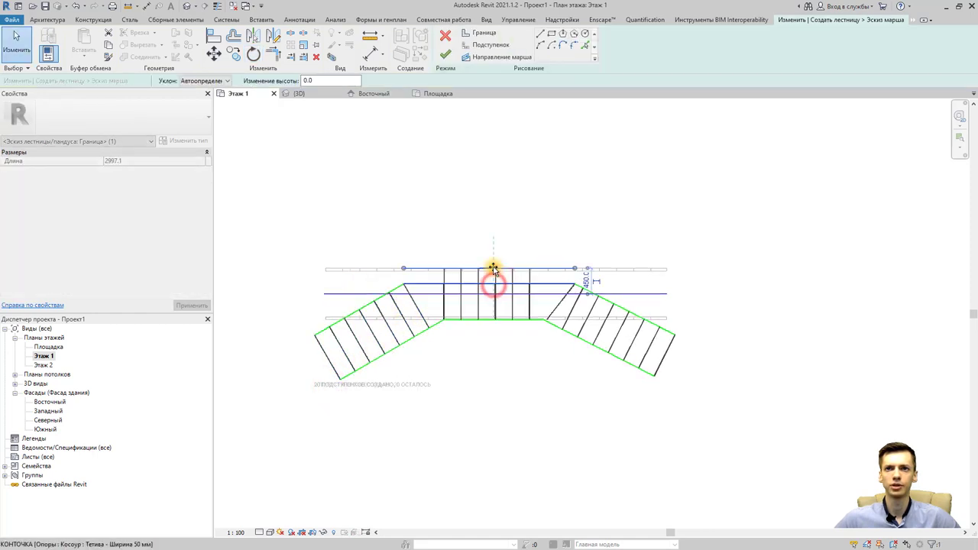
# Set the right run's sloped end boundary length to 900
pyautogui.click(575, 287)
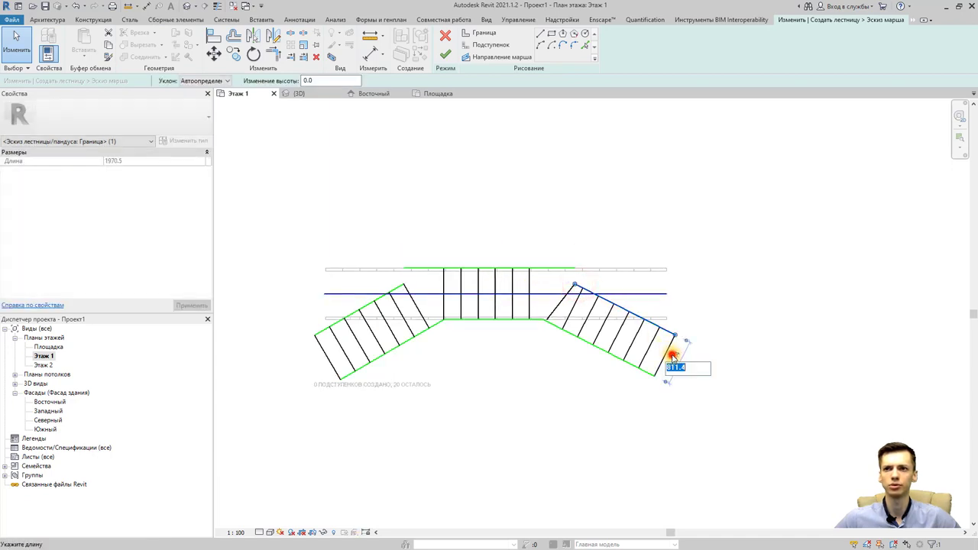
pyautogui.write('900')
pyautogui.press('Return')
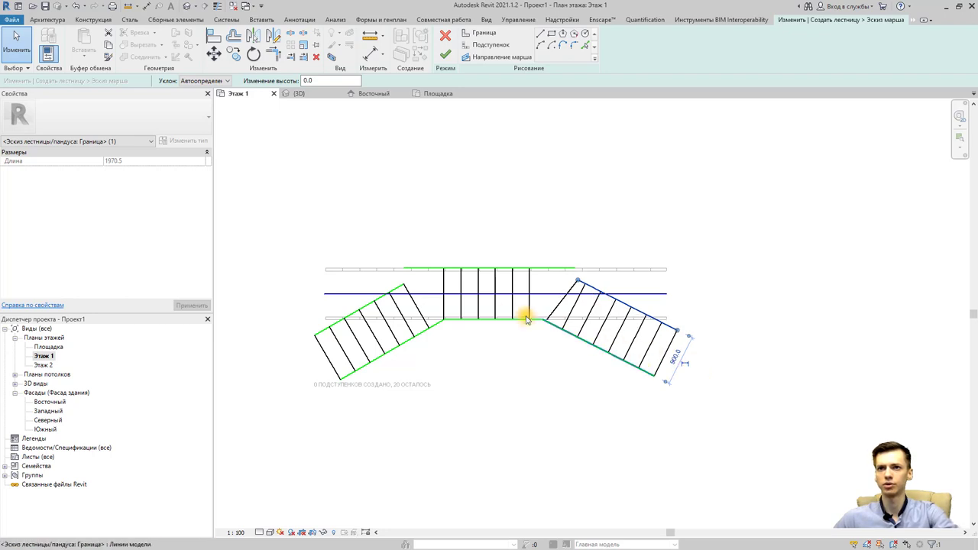
pyautogui.click(379, 295)
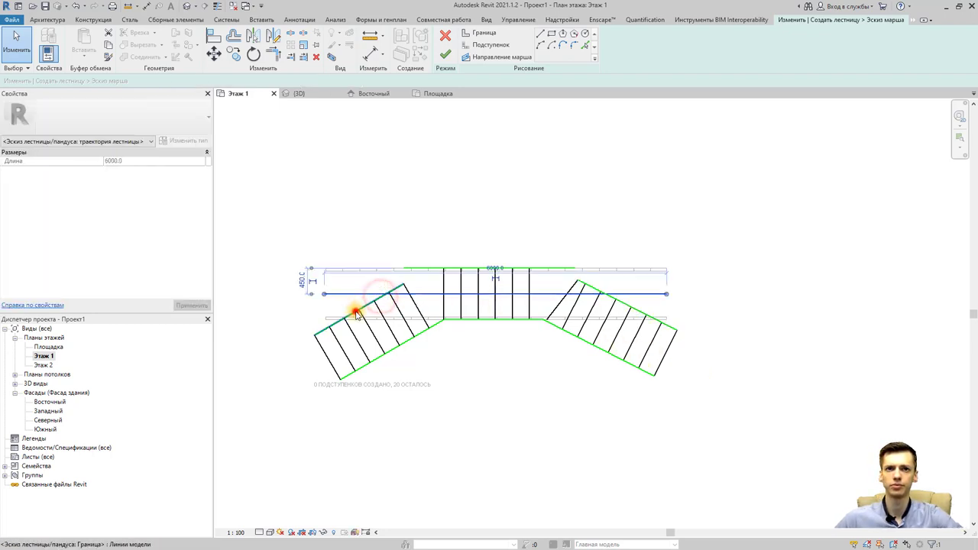
pyautogui.click(355, 308)
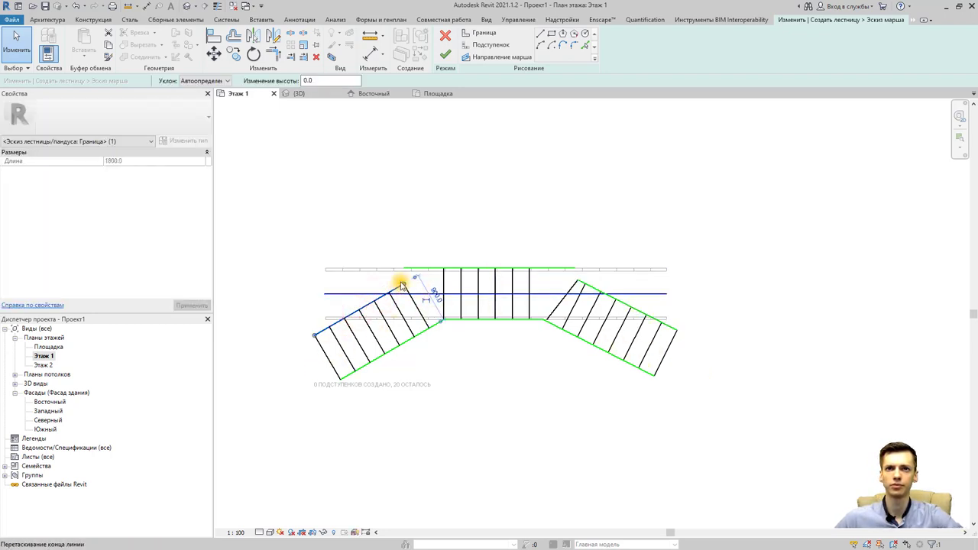
# Join the left and right sloped boundaries to the top boundary with Trim/Extend to Corner
pyautogui.click(270, 55)
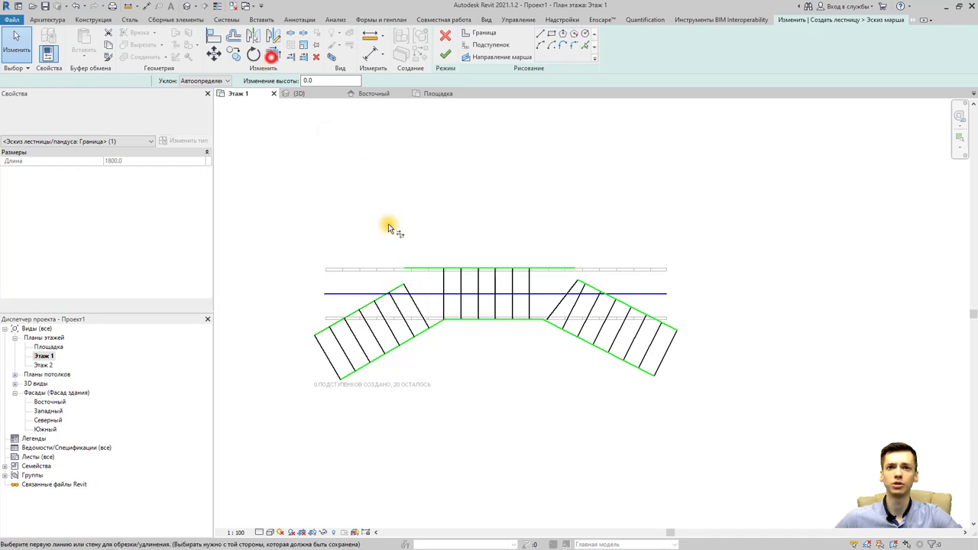
pyautogui.click(396, 288)
pyautogui.click(427, 272)
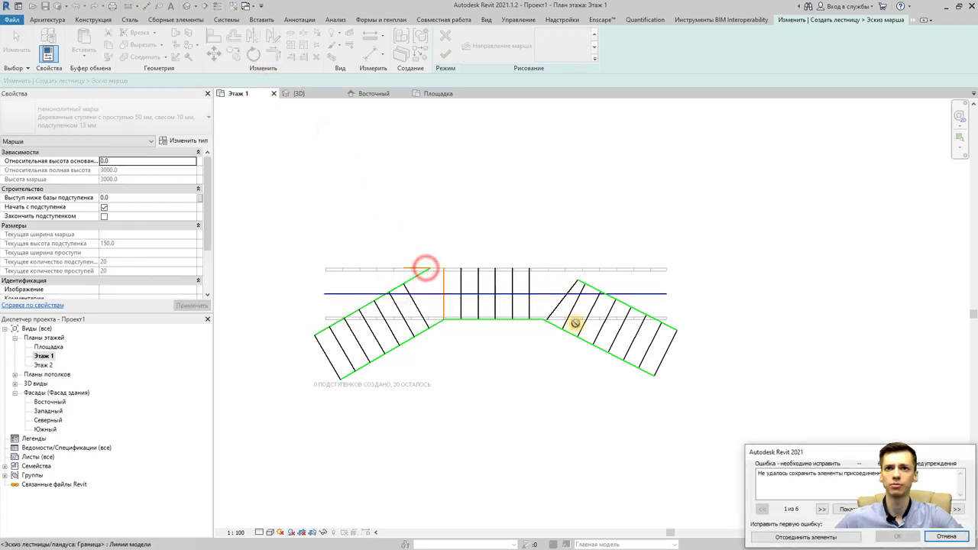
pyautogui.click(942, 533)
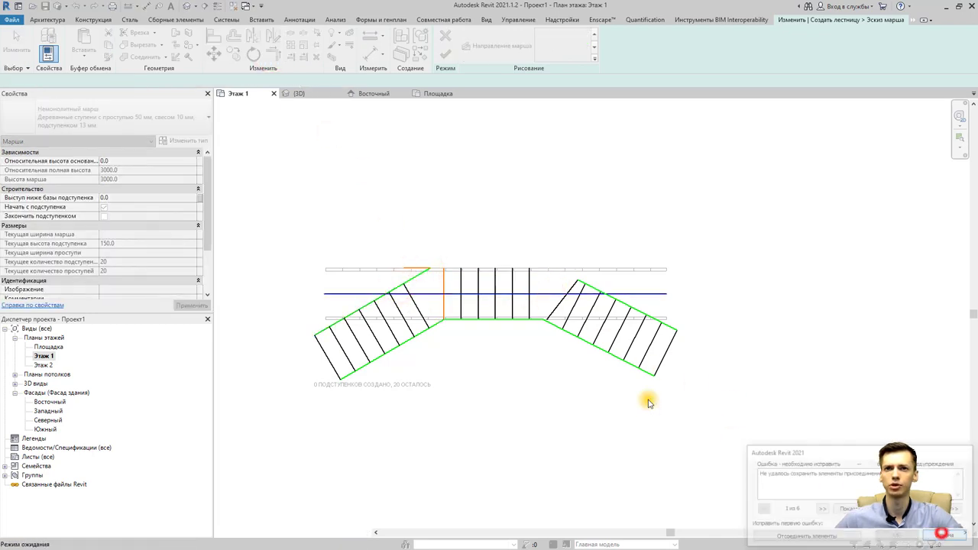
pyautogui.click(398, 287)
pyautogui.click(456, 270)
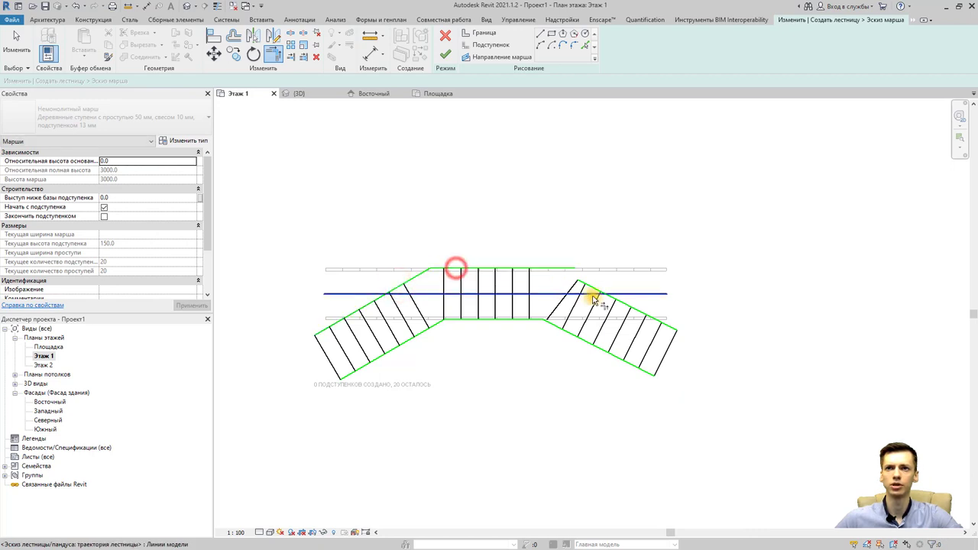
pyautogui.click(607, 297)
pyautogui.click(535, 272)
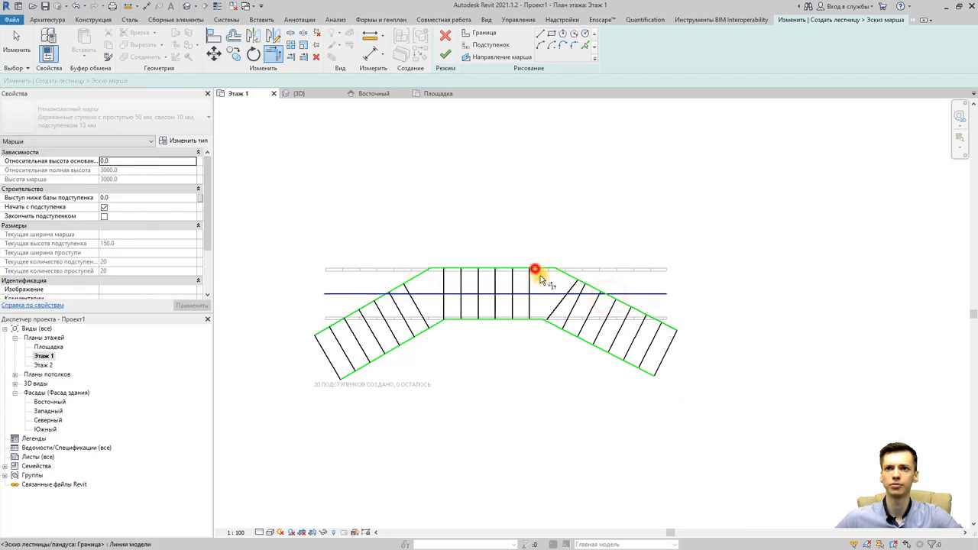
pyautogui.scroll(2, 545, 336)
# Drag the risers at both bends so they run corner to corner between the boundaries
pyautogui.press('Escape')
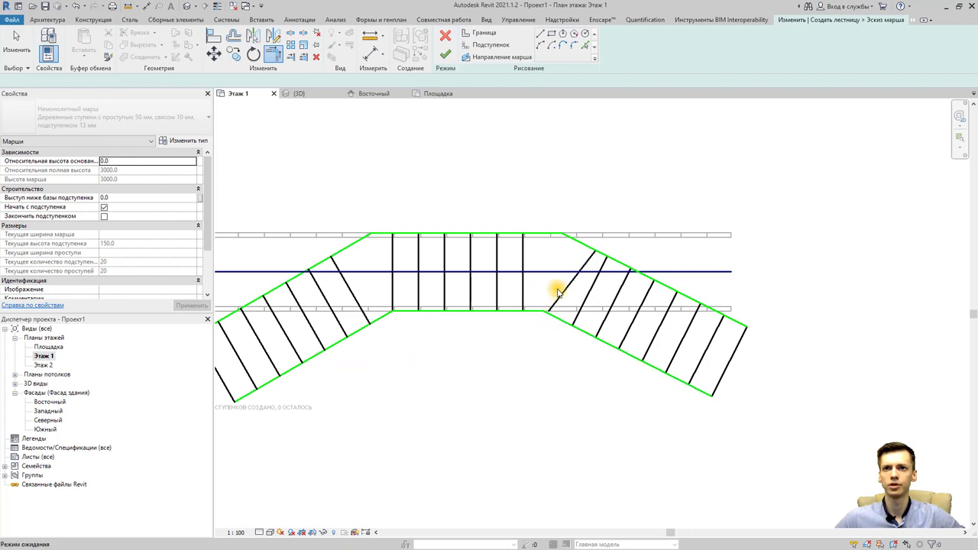
pyautogui.click(564, 289)
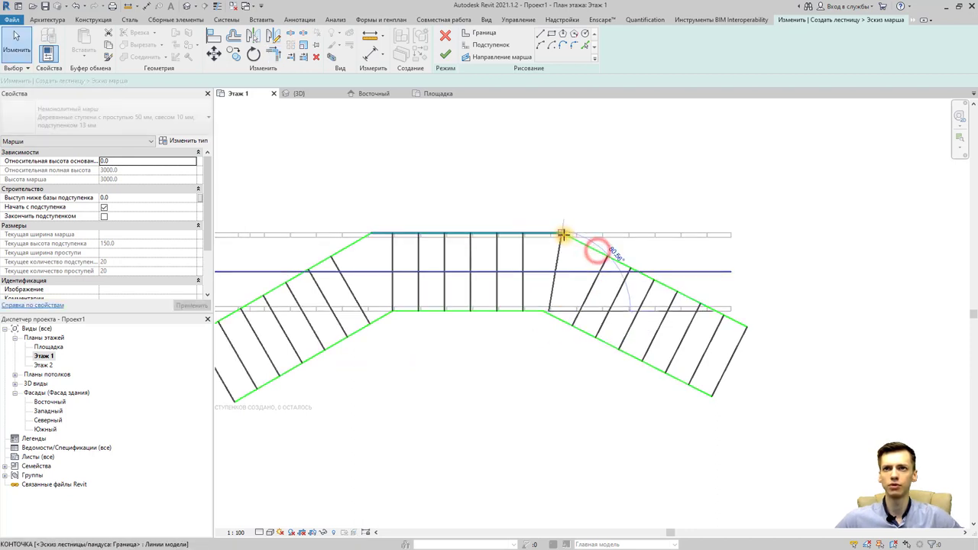
pyautogui.moveTo(598, 251); pyautogui.dragTo(561, 233)
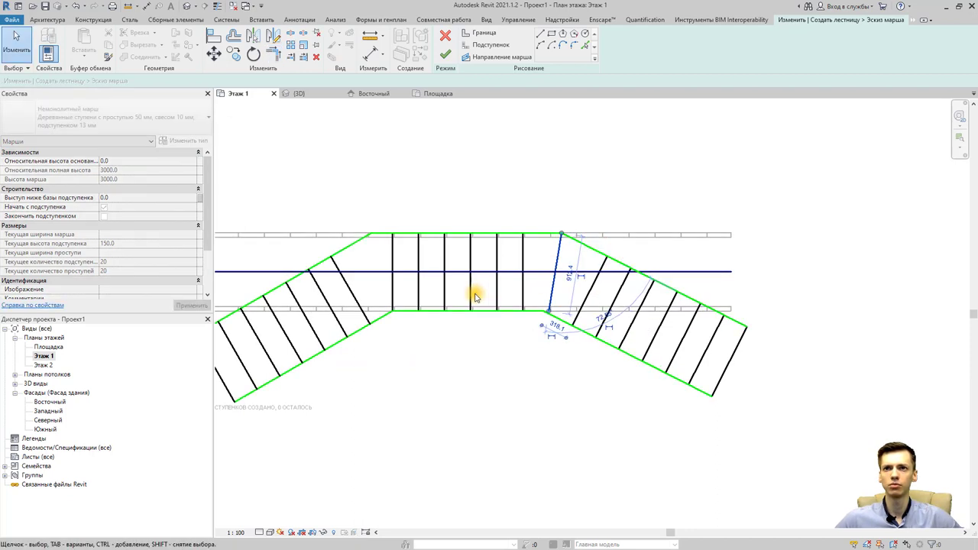
pyautogui.click(393, 241)
pyautogui.moveTo(393, 234); pyautogui.dragTo(370, 236)
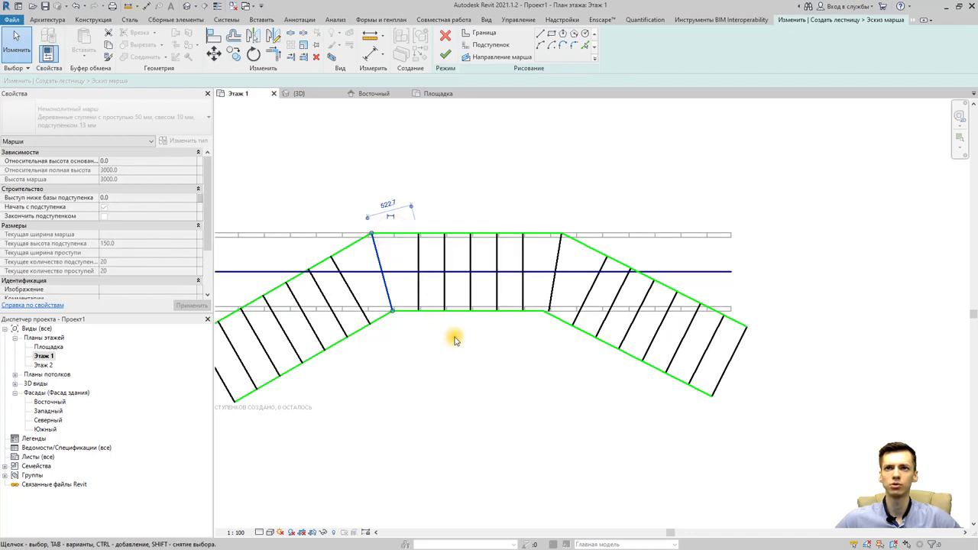
pyautogui.moveTo(476, 350); pyautogui.dragTo(496, 340, button='middle')
pyautogui.click(572, 291)
pyautogui.moveTo(566, 301); pyautogui.dragTo(564, 301)
pyautogui.scroll(2, 570, 302)
pyautogui.scroll(-2, 501, 340)
pyautogui.moveTo(501, 340); pyautogui.dragTo(547, 335, button='middle')
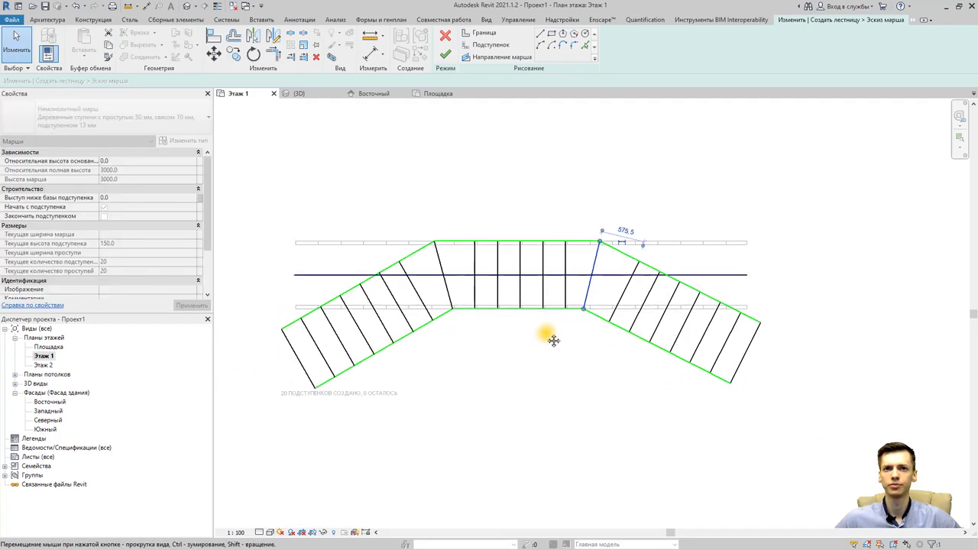
pyautogui.scroll(3, 647, 268)
pyautogui.scroll(-2, 634, 262)
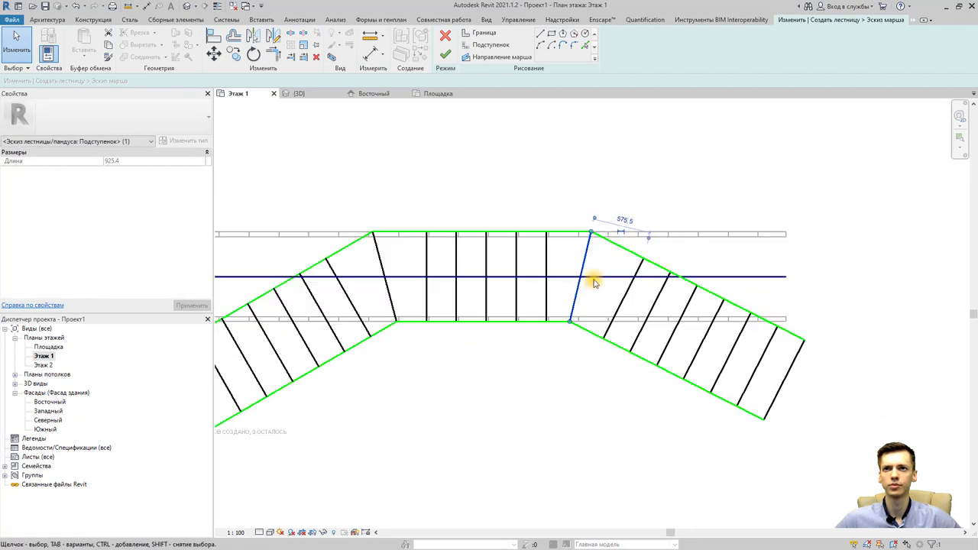
# Split the stair path and angle its left part down the left run
pyautogui.click(291, 33)
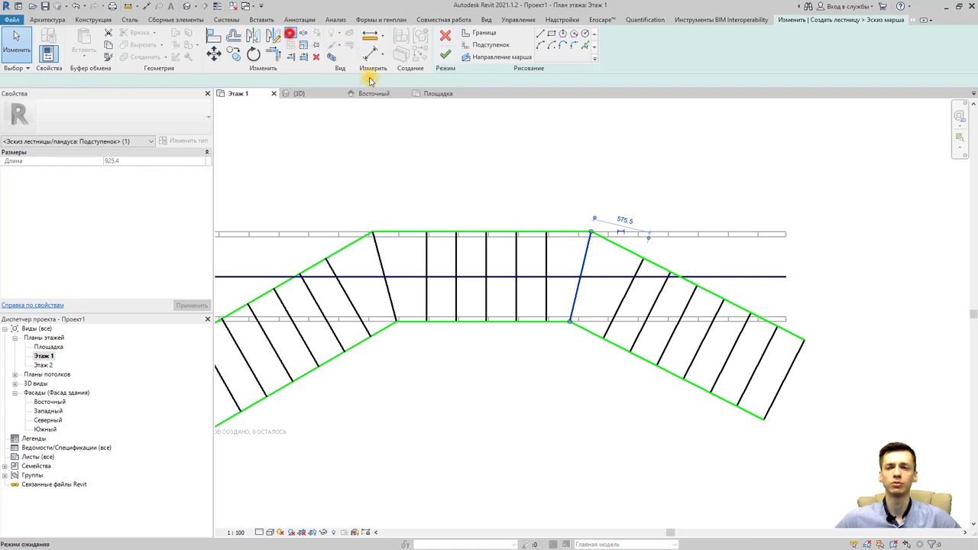
pyautogui.moveTo(395, 279); pyautogui.dragTo(495, 266, button='middle')
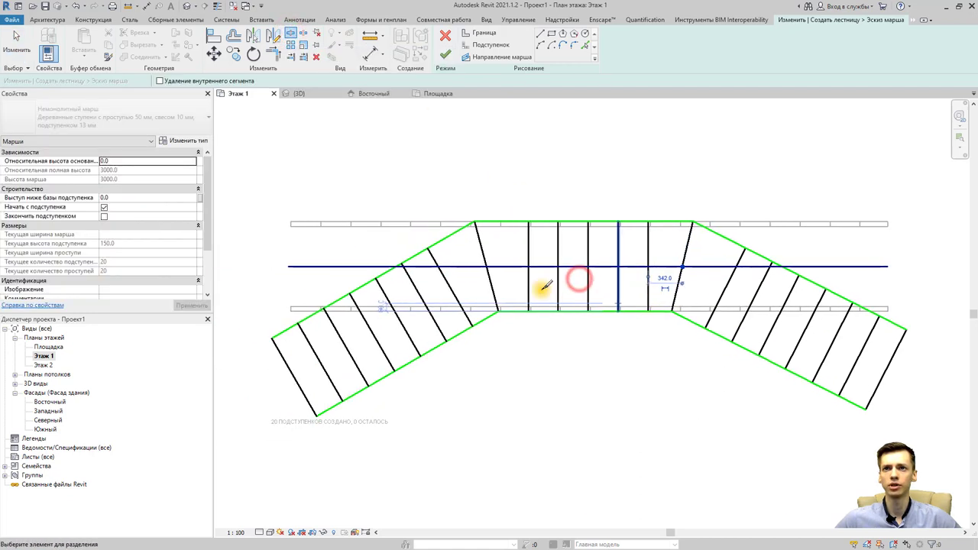
pyautogui.click(489, 266)
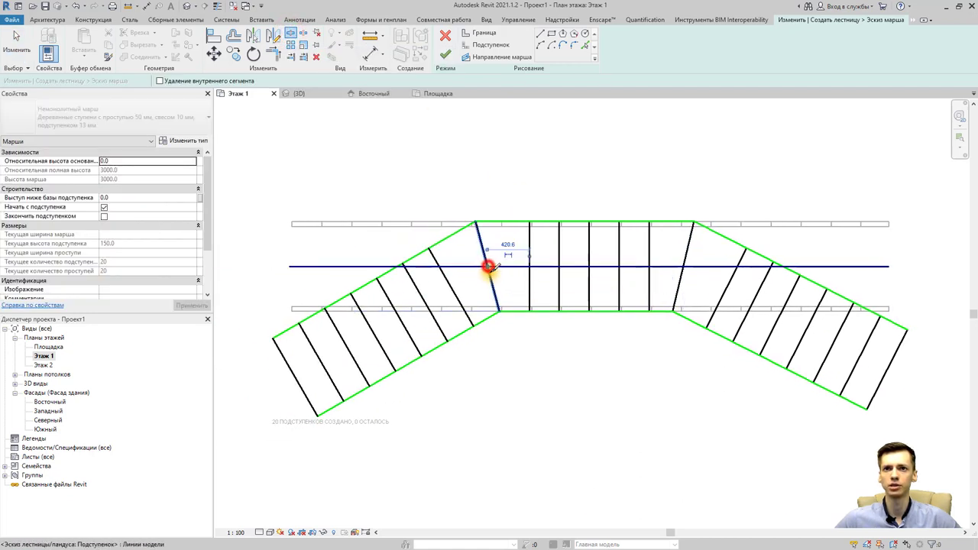
pyautogui.click(329, 267)
pyautogui.moveTo(287, 269); pyautogui.dragTo(298, 383)
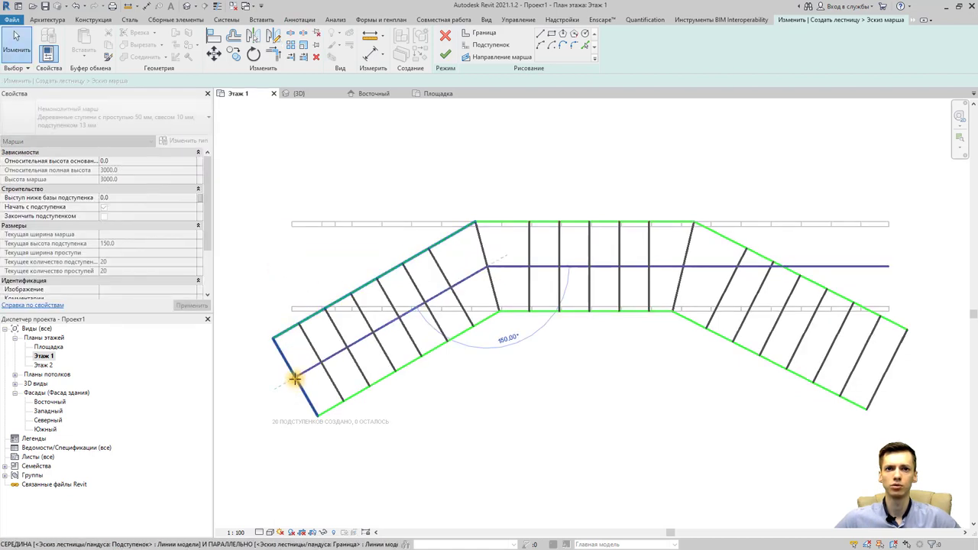
# Angle the stair path's right end down the right run, then view the bent stair in 3D
pyautogui.press('Escape')
pyautogui.moveTo(735, 345); pyautogui.dragTo(611, 347, button='middle')
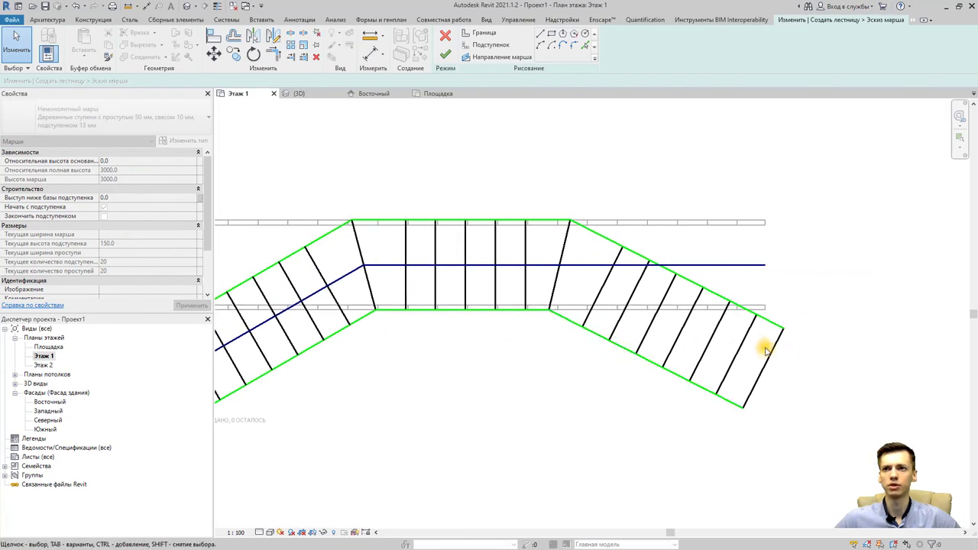
pyautogui.click(750, 266)
pyautogui.moveTo(764, 266); pyautogui.dragTo(762, 375)
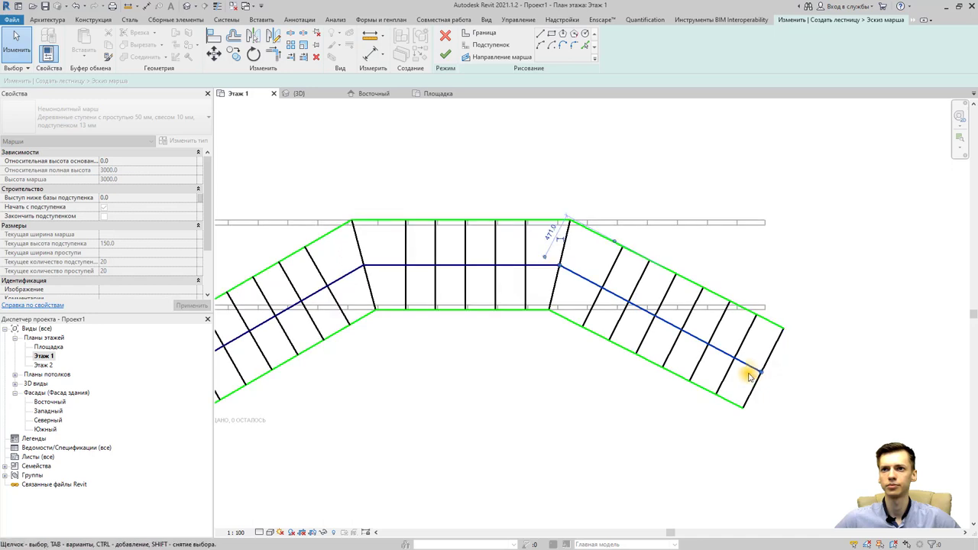
pyautogui.scroll(-2, 553, 281)
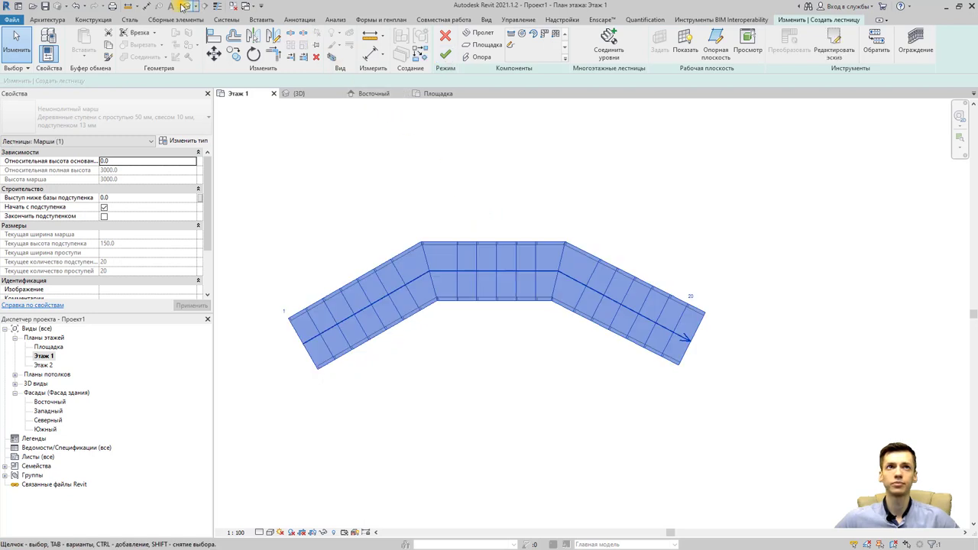
pyautogui.click(184, 6)
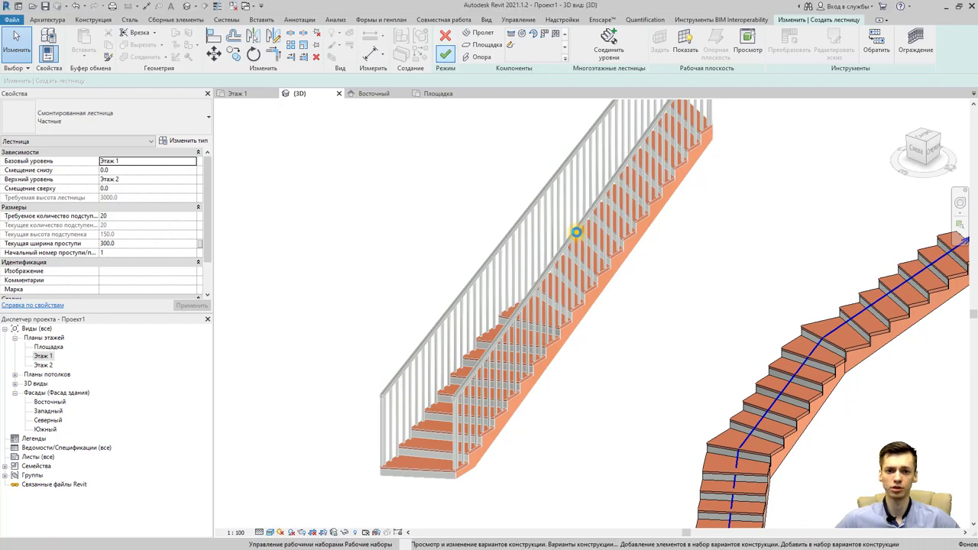
# Orbit the 3D view to inspect the finished bent stair, then return to the Этаж 1 plan
pyautogui.moveTo(612, 269)
pyautogui.keyDown('shift'); pyautogui.mouseDown(button='middle')
pyautogui.moveTo(597, 283)
pyautogui.moveTo(524, 278)
pyautogui.moveTo(631, 295)
pyautogui.moveTo(609, 353)
pyautogui.moveTo(593, 277)
pyautogui.mouseUp(button='middle'); pyautogui.keyUp('shift')
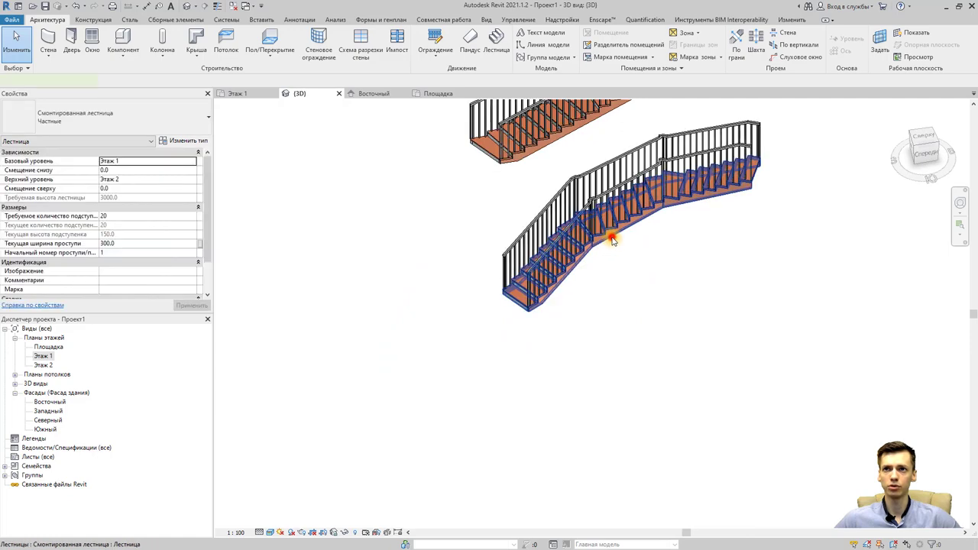
pyautogui.click(611, 236)
pyautogui.moveTo(680, 257)
pyautogui.keyDown('shift'); pyautogui.mouseDown(button='middle')
pyautogui.moveTo(544, 300)
pyautogui.moveTo(399, 305)
pyautogui.moveTo(283, 298)
pyautogui.moveTo(256, 260)
pyautogui.moveTo(502, 248)
pyautogui.moveTo(640, 313)
pyautogui.moveTo(629, 448)
pyautogui.moveTo(684, 330)
pyautogui.moveTo(669, 205)
pyautogui.moveTo(655, 192)
pyautogui.mouseUp(button='middle'); pyautogui.keyUp('shift')
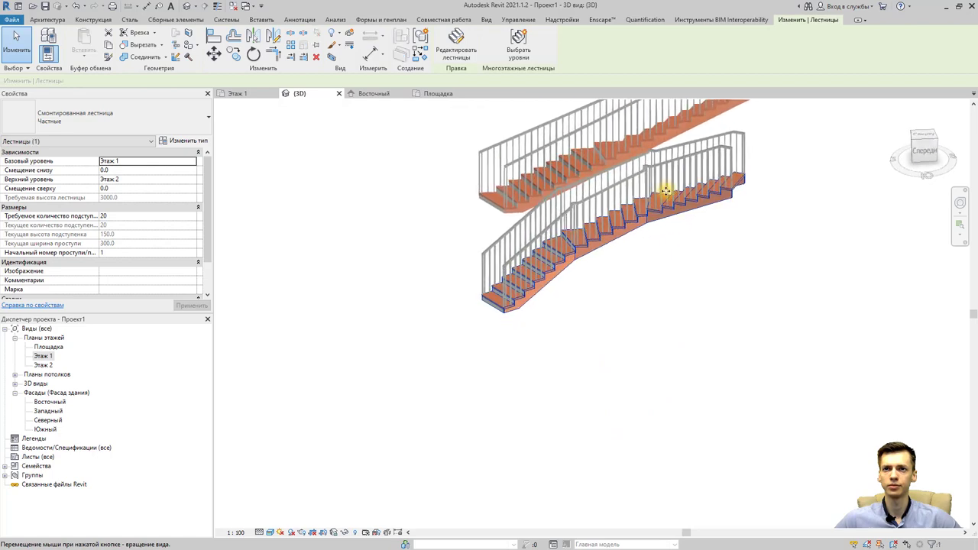
pyautogui.doubleClick(43, 357)
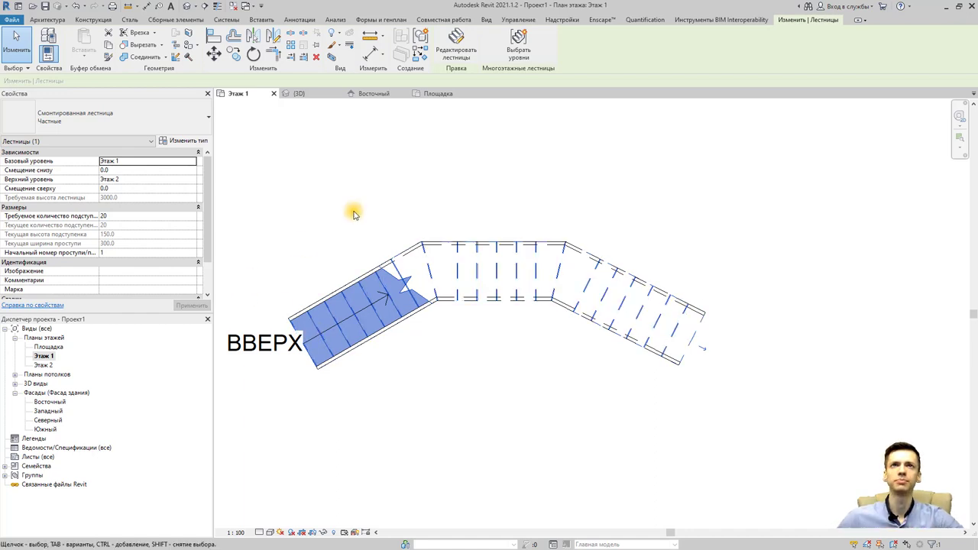
# Start a new Stair from the Architecture tab and choose Create Sketch for its run
pyautogui.click(66, 20)
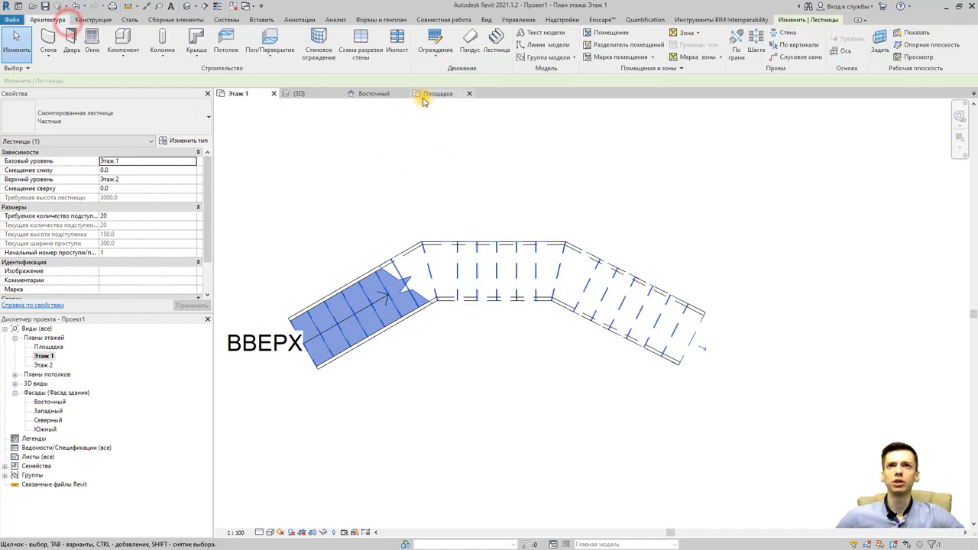
pyautogui.click(497, 42)
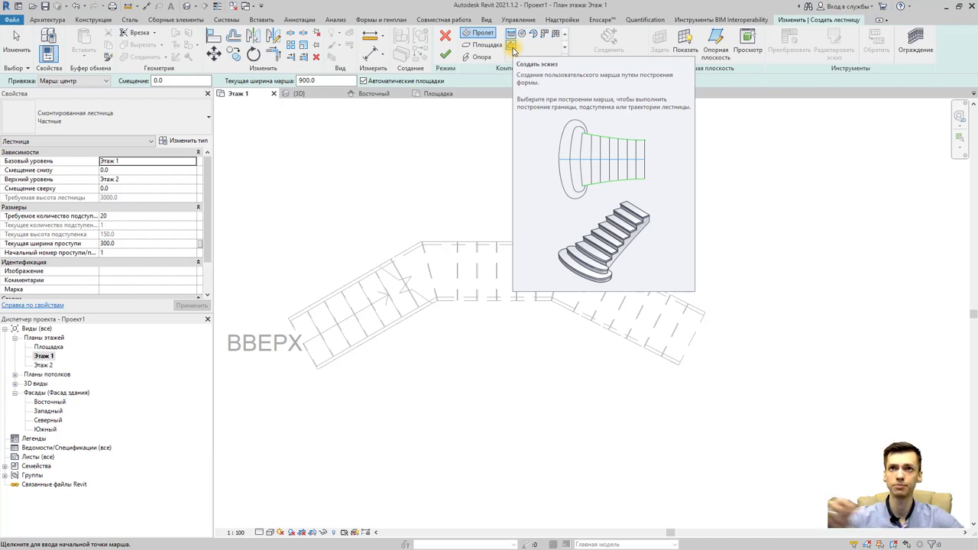
pyautogui.click(512, 47)
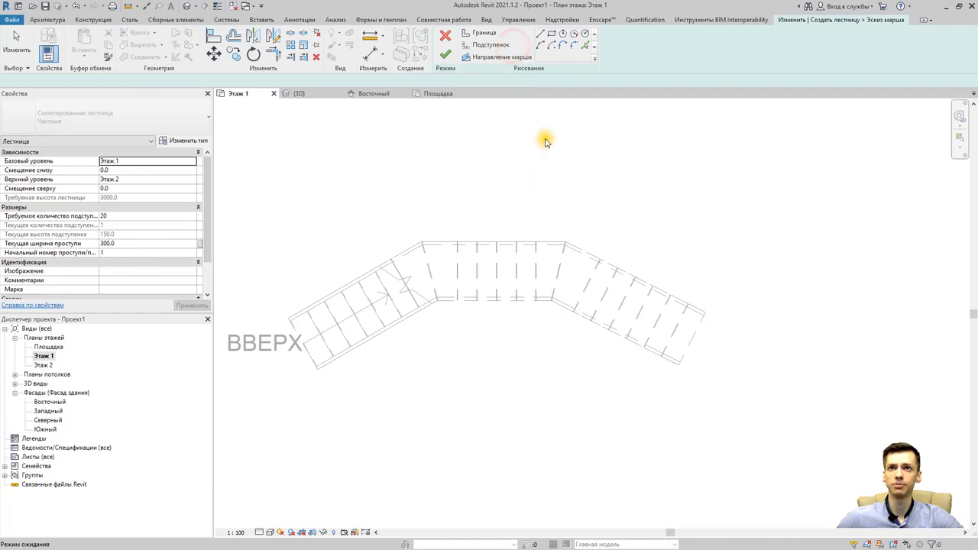
# Draw two chained start-end-radius boundary arcs forming an S-curve below the stair, then select it
pyautogui.moveTo(528, 293); pyautogui.dragTo(515, 170, button='middle')
pyautogui.moveTo(441, 334); pyautogui.dragTo(471, 284, button='middle')
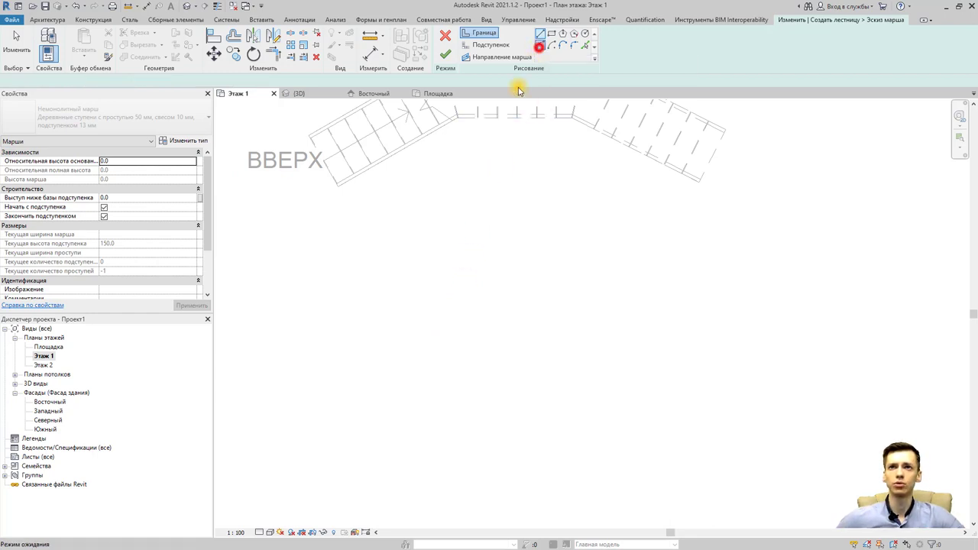
pyautogui.click(540, 45)
pyautogui.click(341, 345)
pyautogui.click(557, 349)
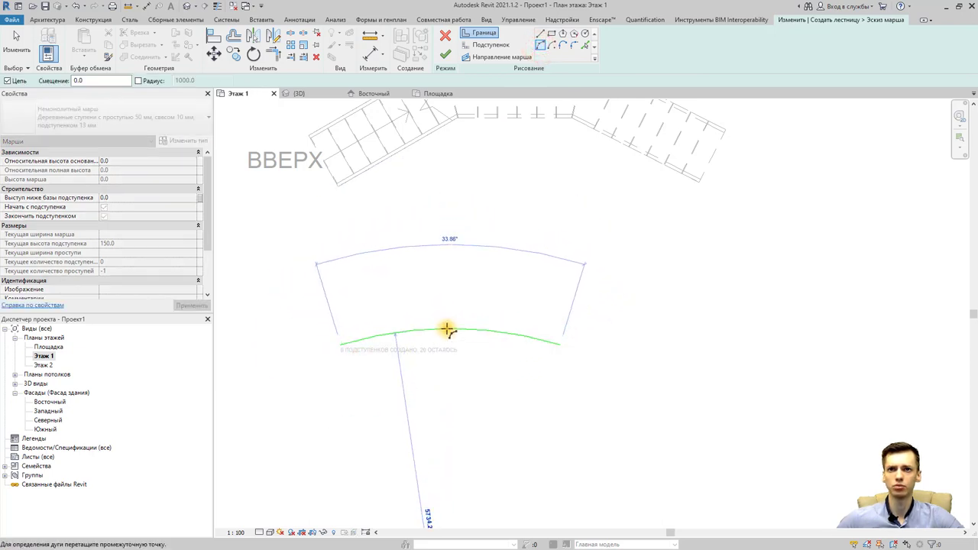
pyautogui.click(446, 328)
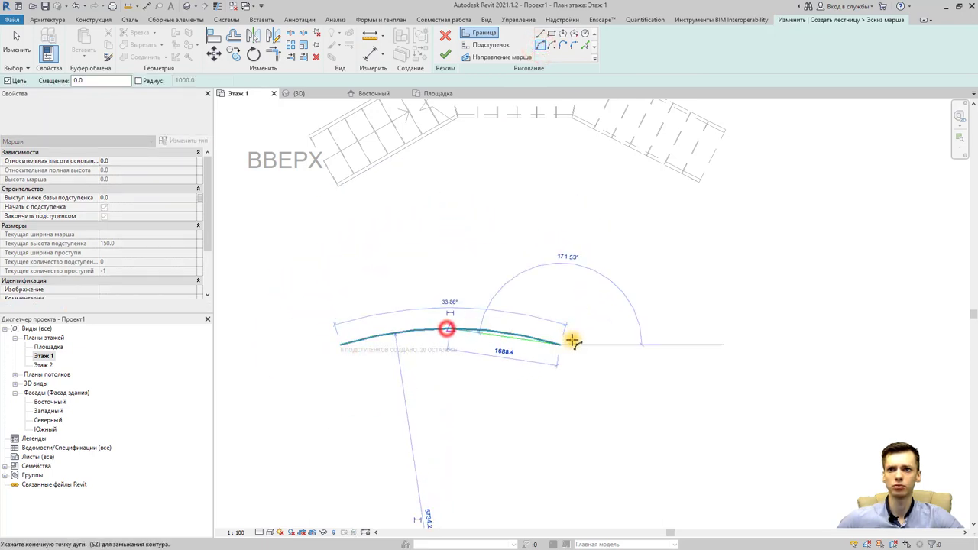
pyautogui.click(772, 348)
pyautogui.click(661, 366)
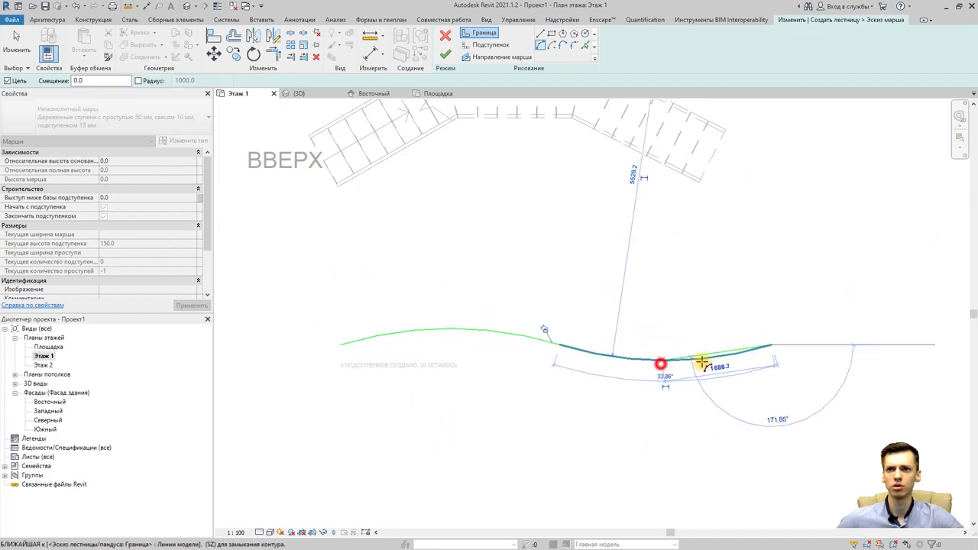
pyautogui.moveTo(661, 366); pyautogui.dragTo(719, 329, button='middle')
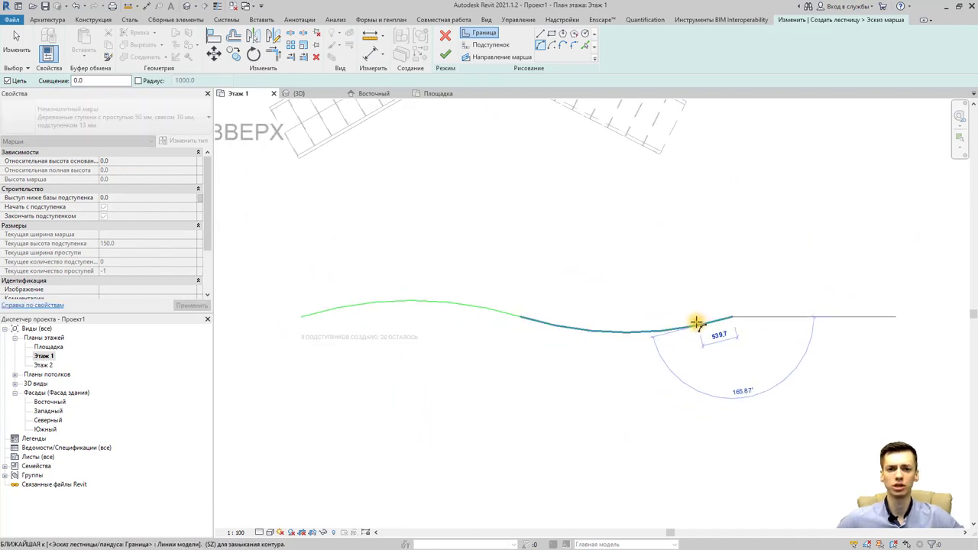
pyautogui.press('Escape')
pyautogui.press('Escape')
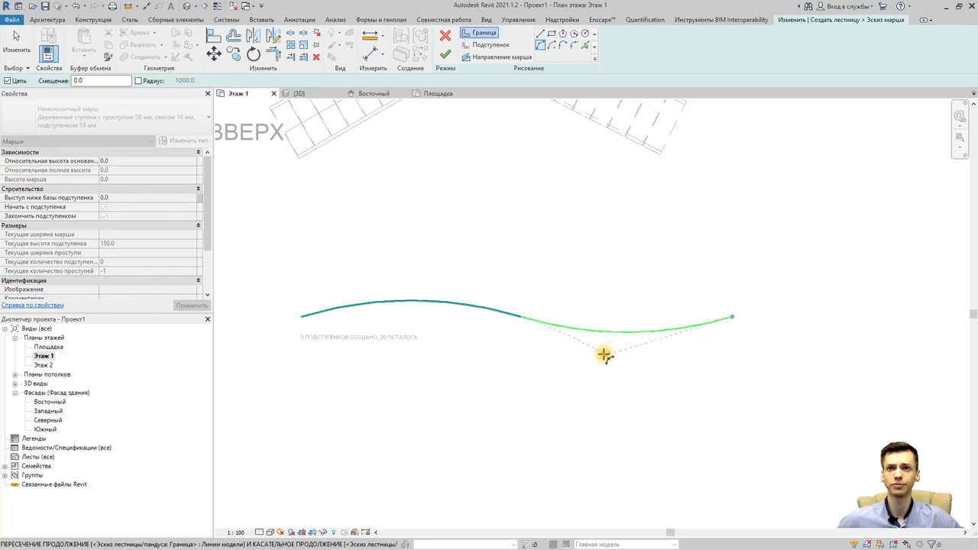
pyautogui.moveTo(551, 348); pyautogui.dragTo(468, 280)
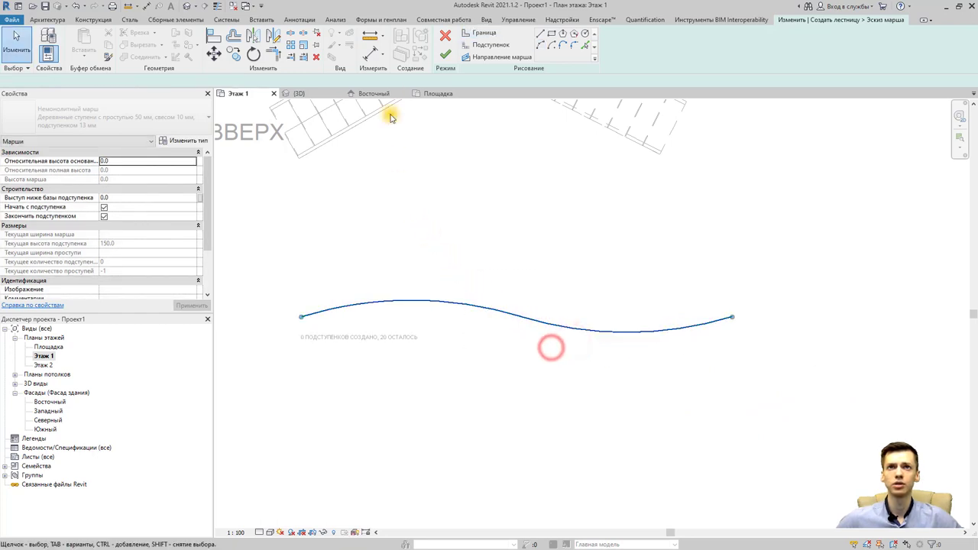
# Copy the wavy boundary downward from its left endpoint, then discard the run sketch
pyautogui.click(221, 57)
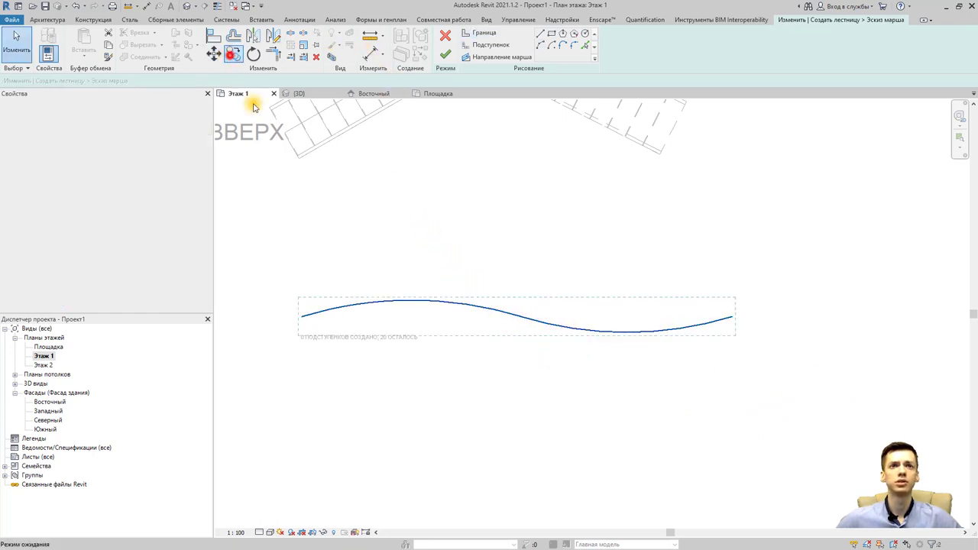
pyautogui.click(302, 317)
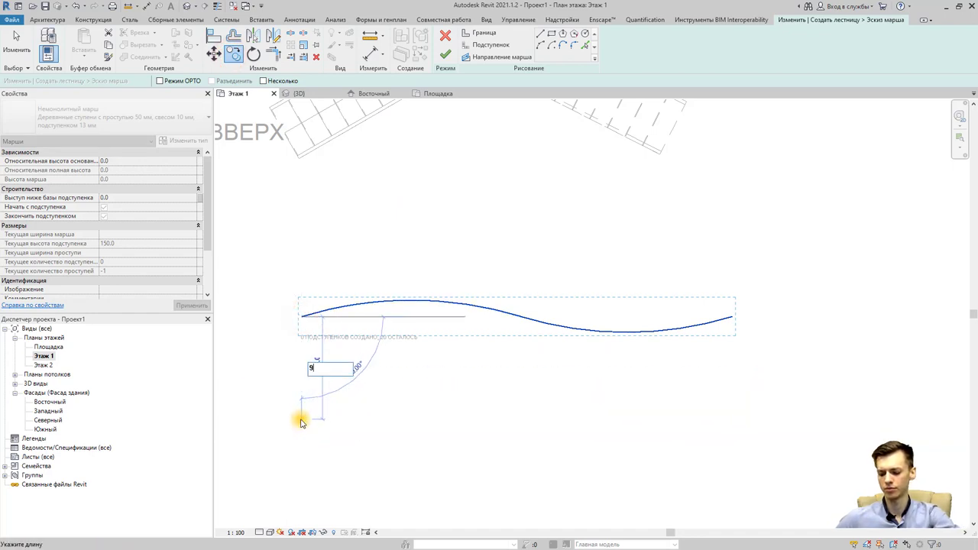
pyautogui.click(401, 356)
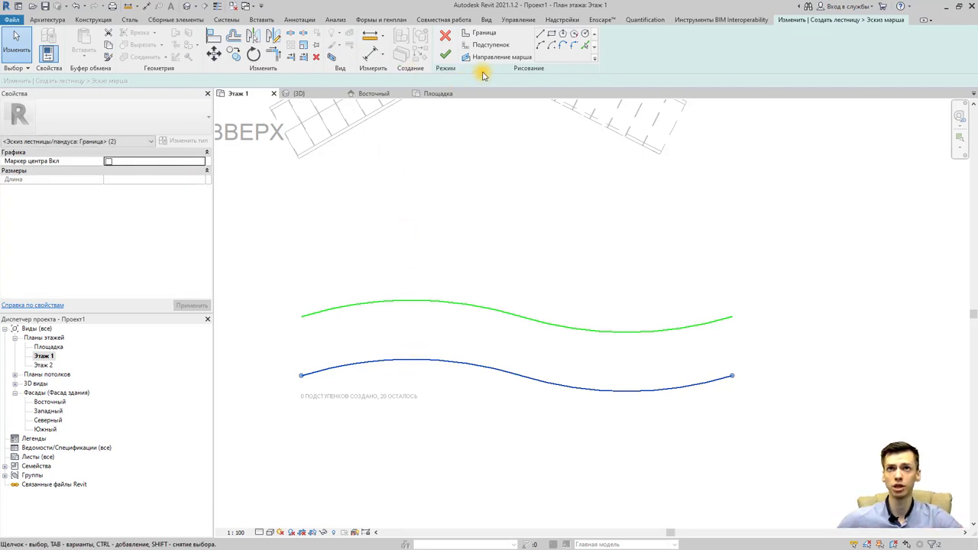
pyautogui.click(443, 39)
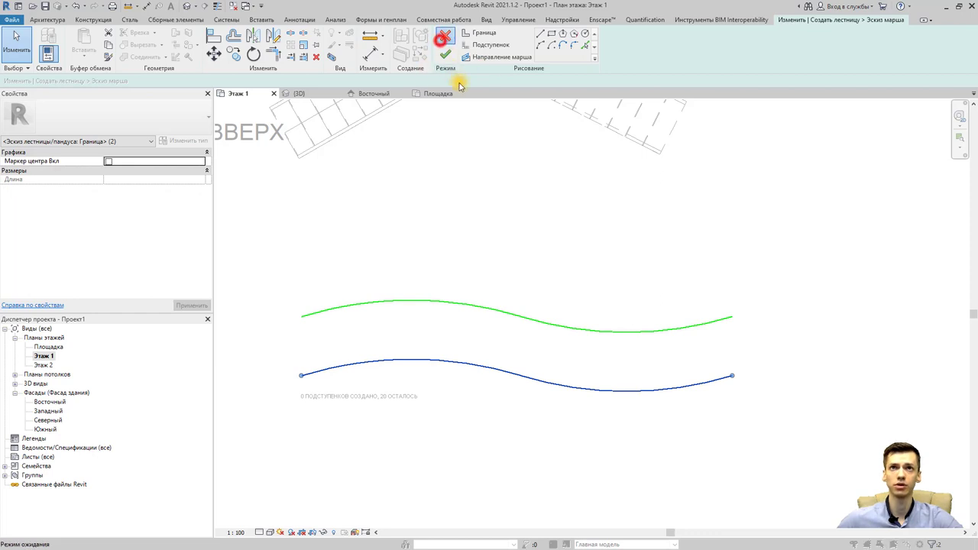
# Confirm discarding the sketch and start a fresh custom run sketch with the boundary arc tool
pyautogui.click(514, 296)
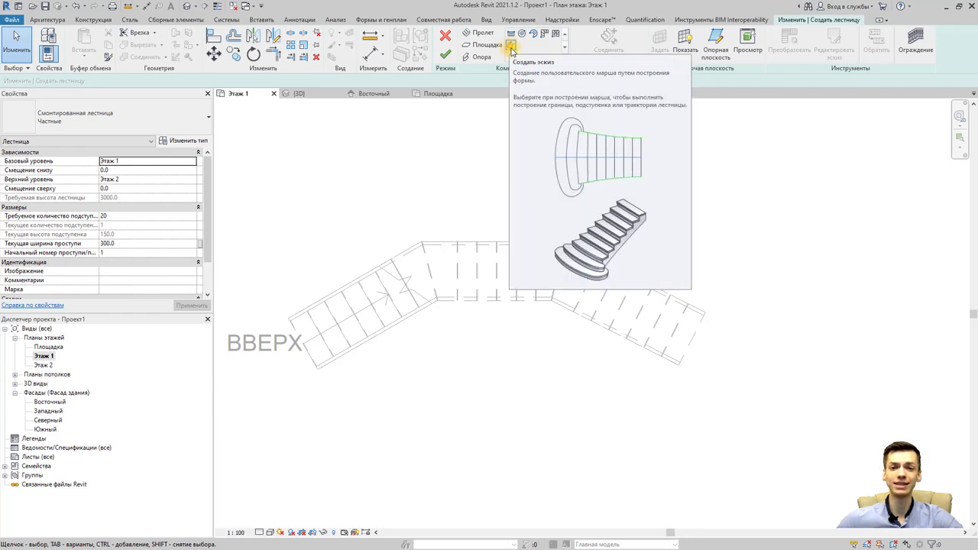
pyautogui.click(511, 47)
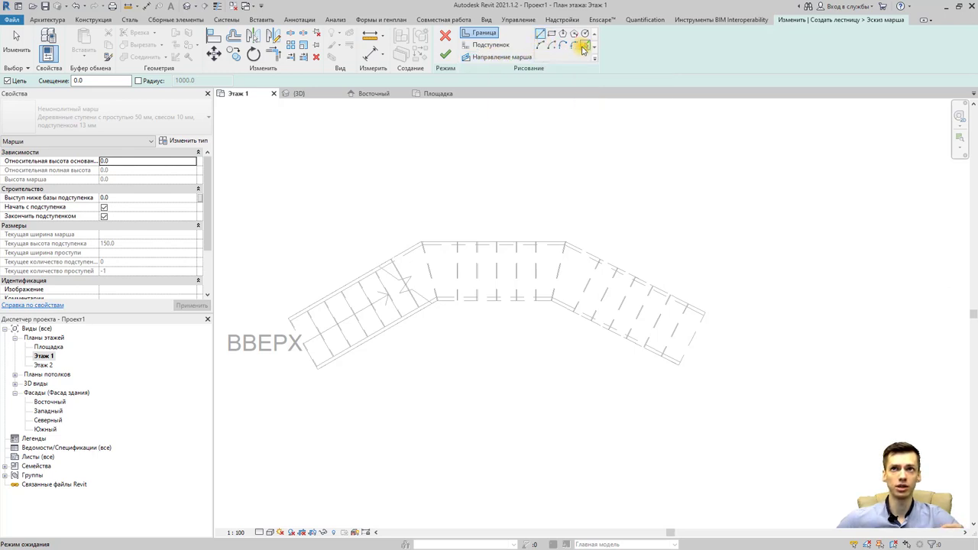
pyautogui.click(541, 46)
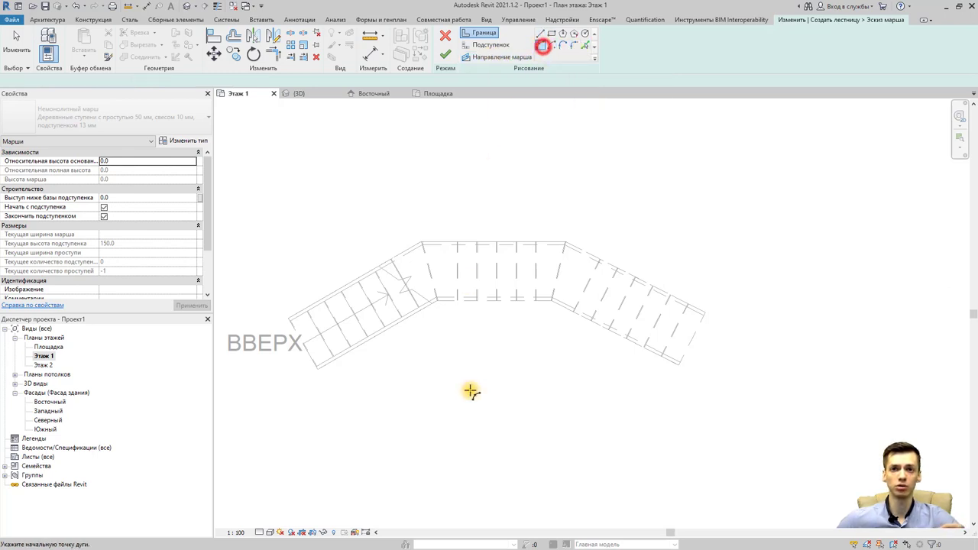
pyautogui.moveTo(467, 393); pyautogui.dragTo(425, 284, button='middle')
# Draw a longer wavy boundary of chained up-and-down arcs below the existing stair
pyautogui.click(339, 370)
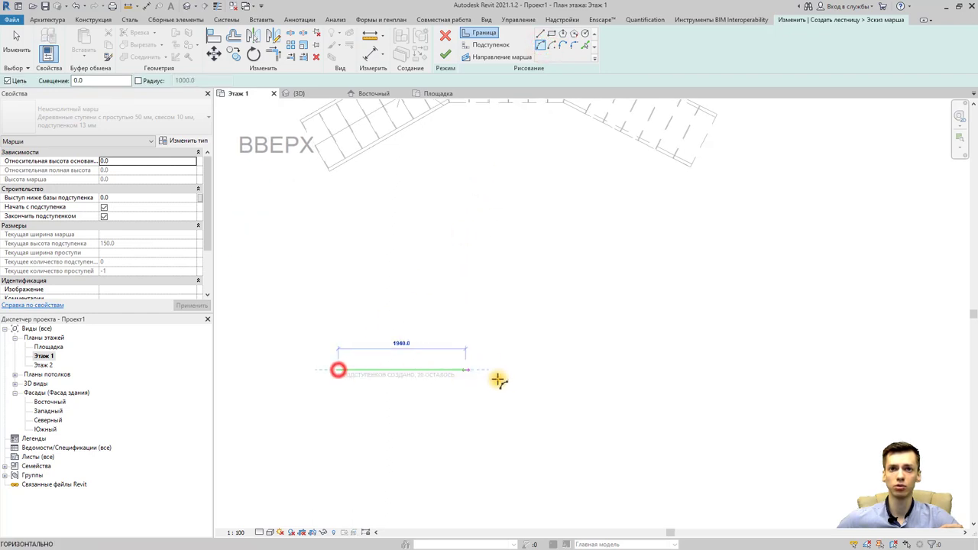
pyautogui.click(556, 370)
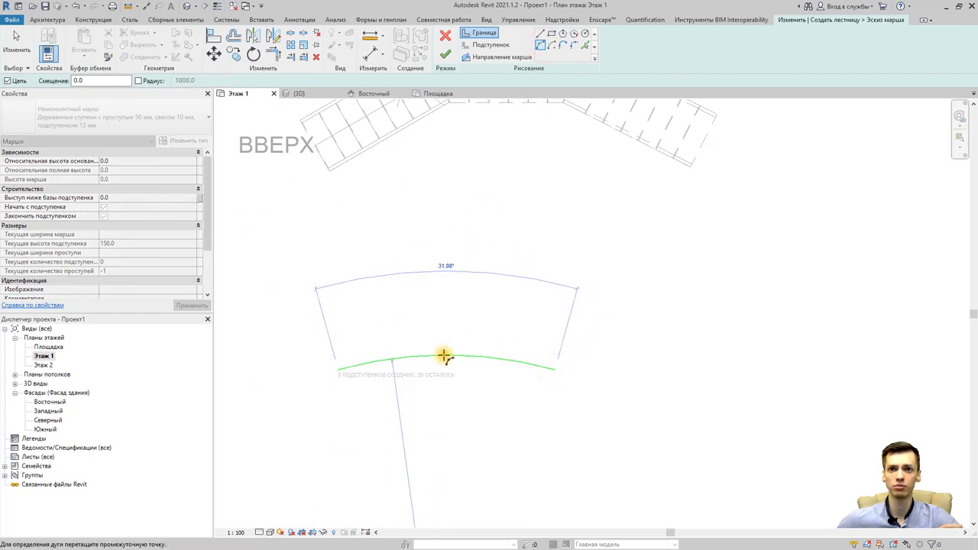
pyautogui.click(443, 354)
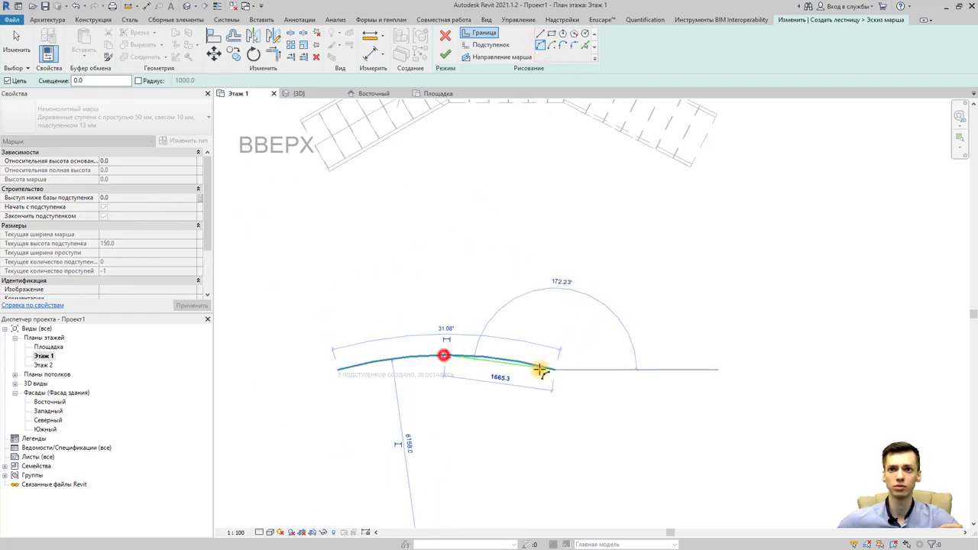
pyautogui.click(732, 376)
pyautogui.click(645, 388)
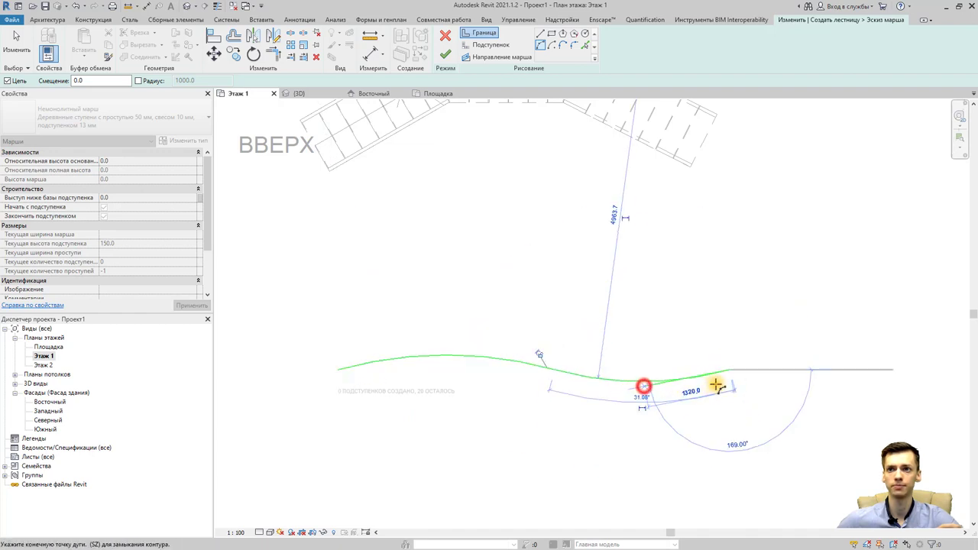
pyautogui.moveTo(644, 388); pyautogui.dragTo(468, 365, button='middle')
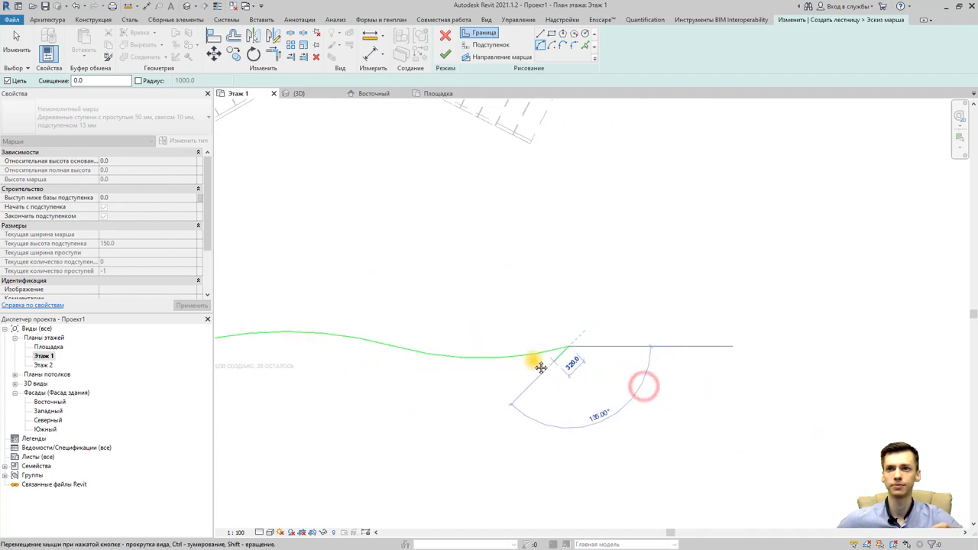
pyautogui.click(713, 350)
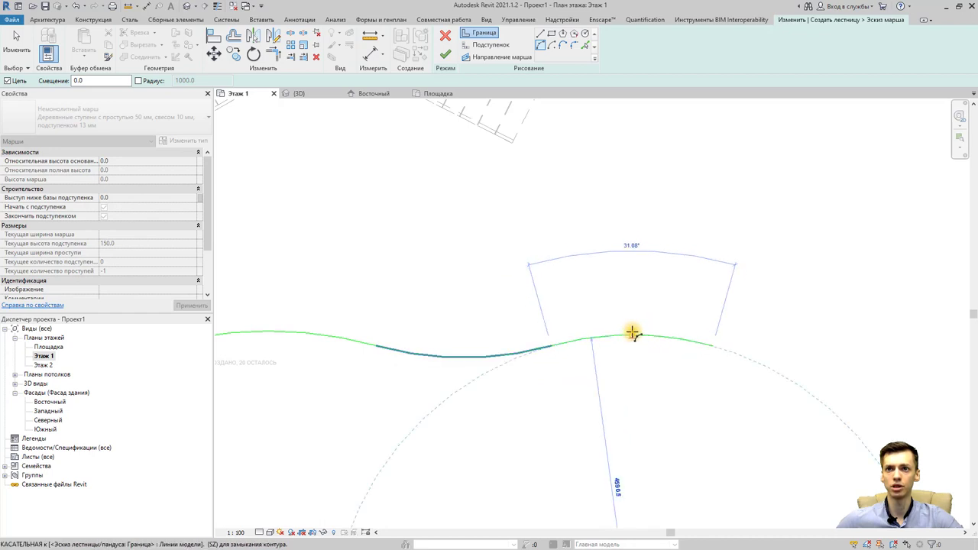
pyautogui.moveTo(633, 332)
pyautogui.mouseDown(button='middle')
pyautogui.moveTo(663, 277)
pyautogui.moveTo(758, 299)
pyautogui.mouseUp(button='middle')
pyautogui.press('Escape')
pyautogui.press('Escape')
# Copy the wavy boundary 1500 downward from its left endpoint to form the second run edge
pyautogui.moveTo(796, 349)
pyautogui.mouseDown()
pyautogui.moveTo(476, 257)
pyautogui.moveTo(434, 206)
pyautogui.mouseUp()
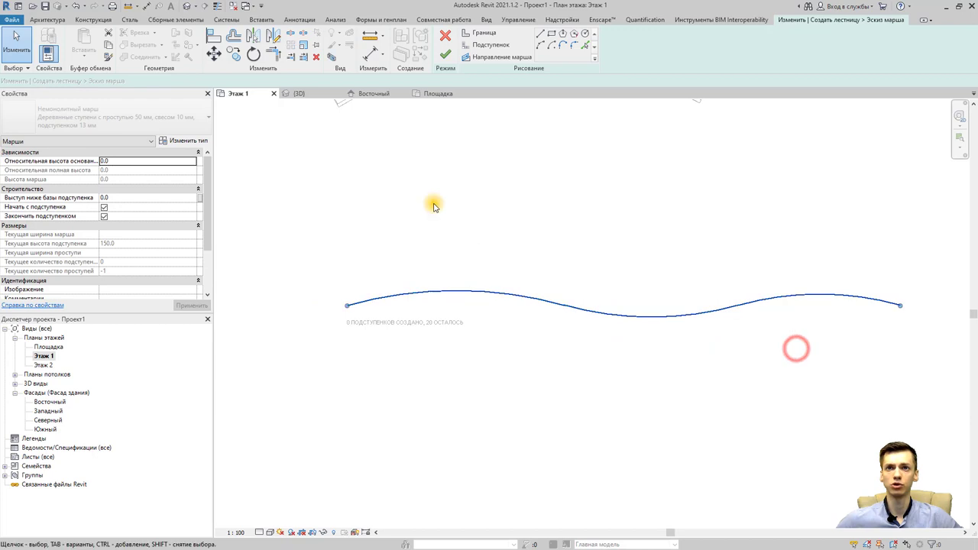
pyautogui.click(235, 55)
pyautogui.click(347, 305)
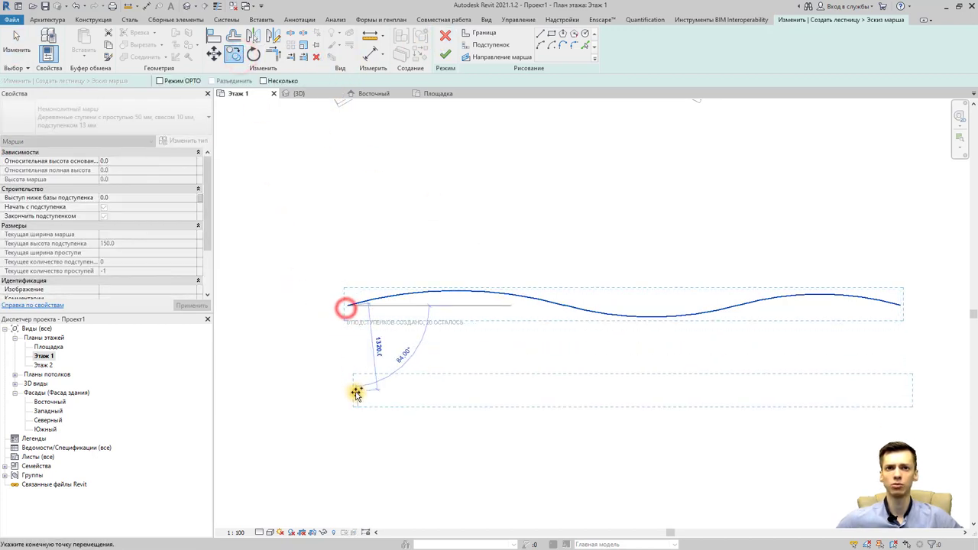
pyautogui.write('1500')
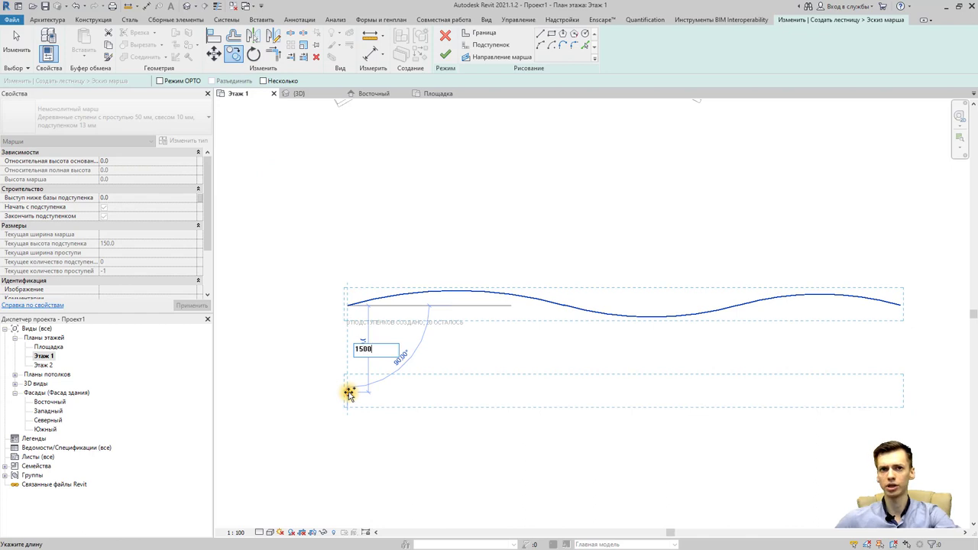
pyautogui.press('Return')
pyautogui.click(527, 228)
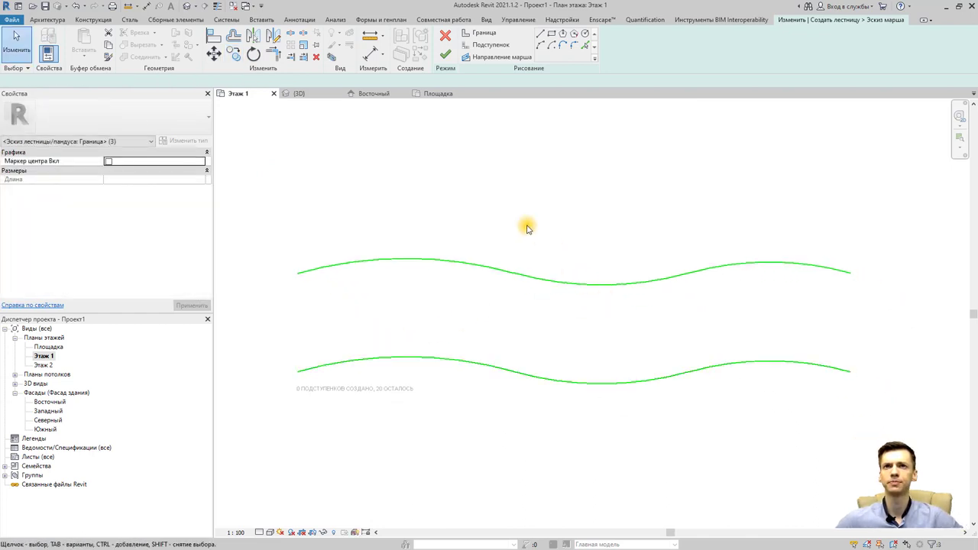
# Draw the first straight riser from the upper to the lower wavy boundary at the left end
pyautogui.click(484, 46)
pyautogui.click(539, 33)
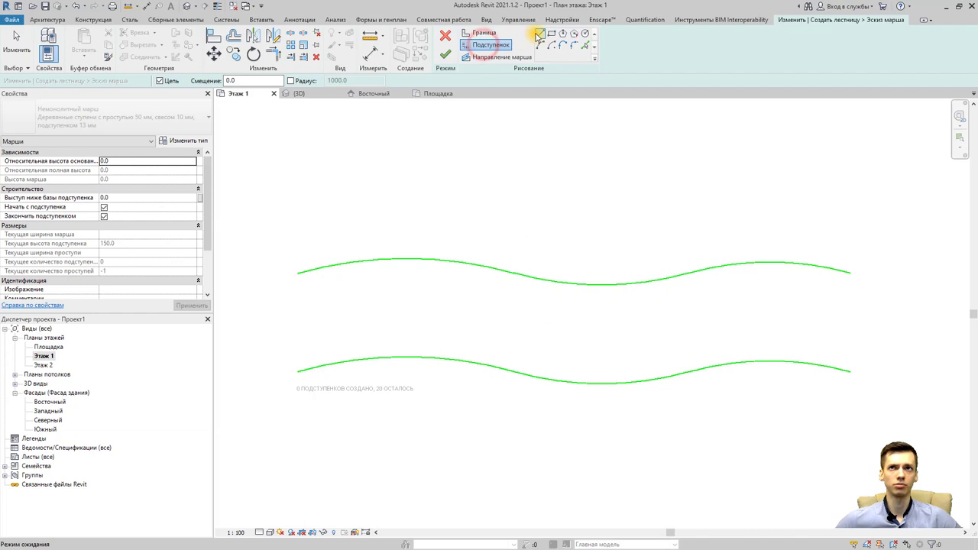
pyautogui.click(298, 272)
pyautogui.click(297, 374)
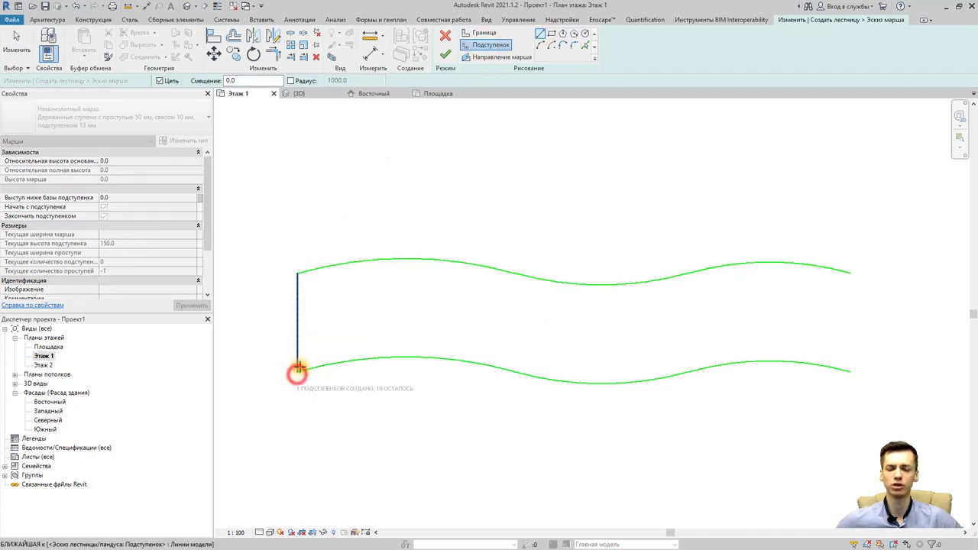
pyautogui.press('Escape')
pyautogui.press('Escape')
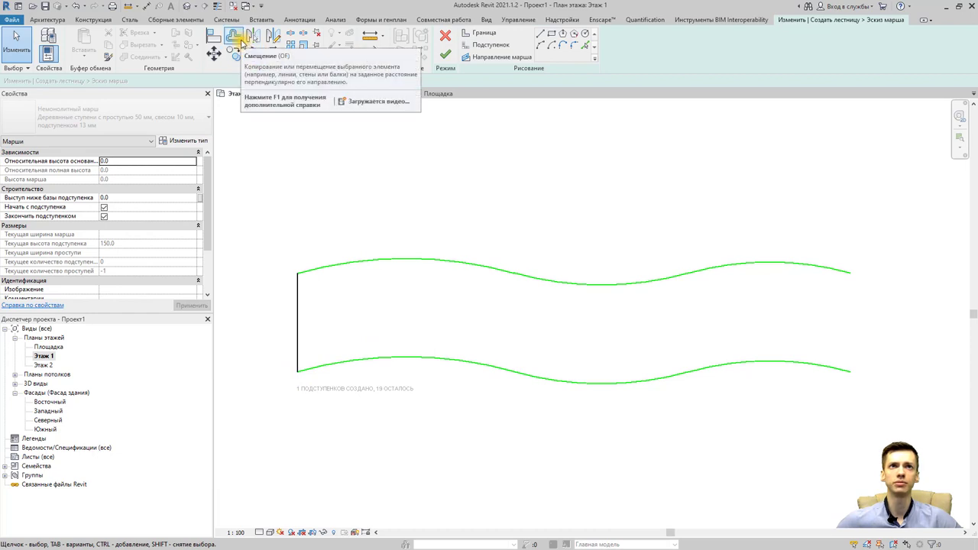
# Offset-copy the riser at 300 spacing along the run until 20 risers exist
pyautogui.click(234, 38)
pyautogui.doubleClick(308, 80)
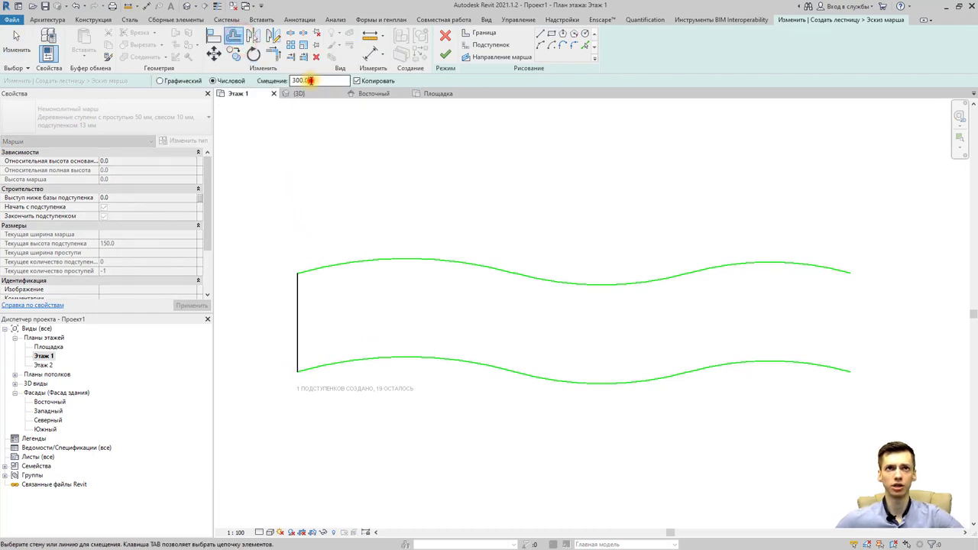
pyautogui.click(301, 313)
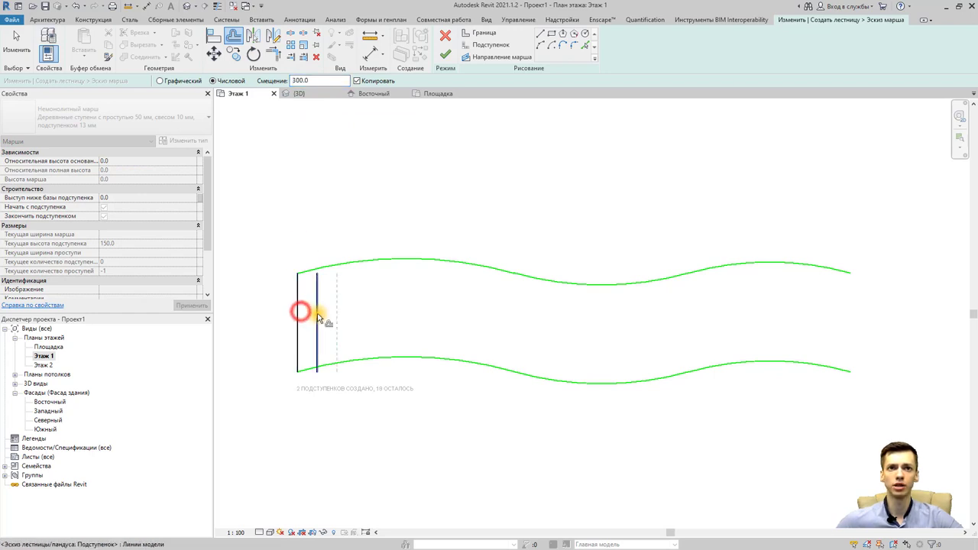
pyautogui.click(318, 315)
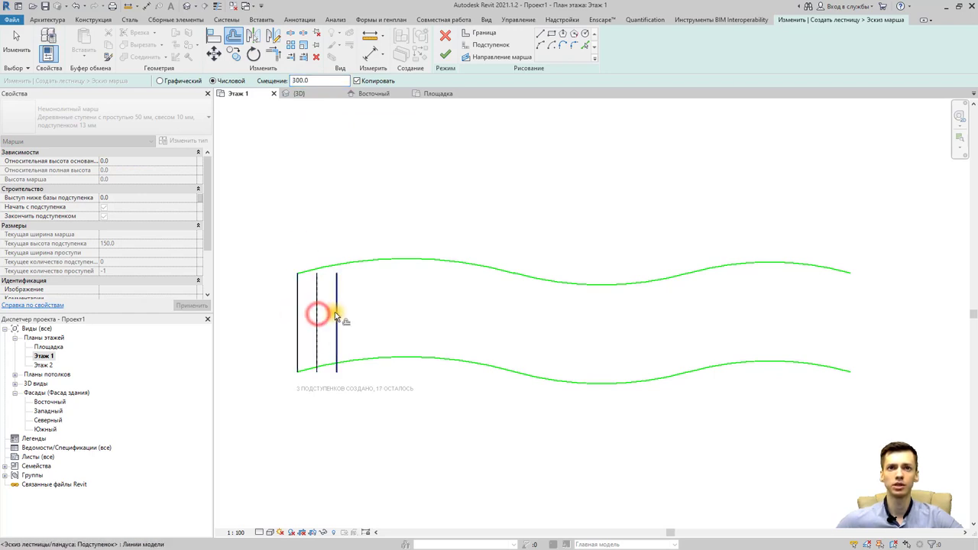
pyautogui.click(337, 313)
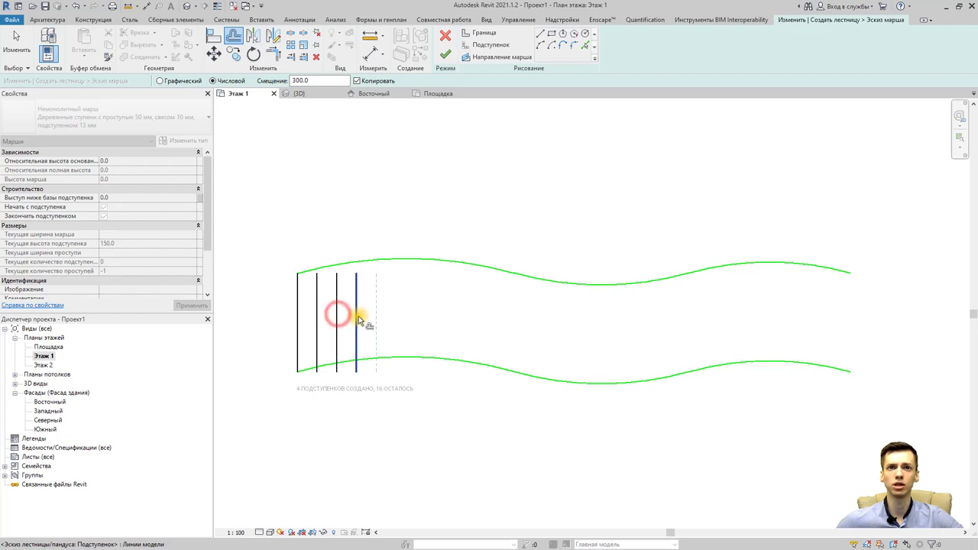
pyautogui.click(378, 320)
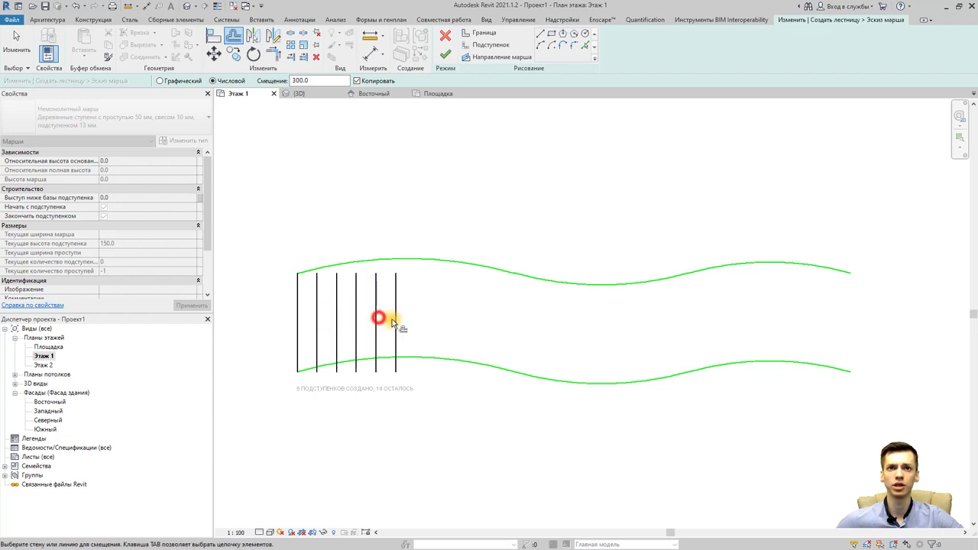
pyautogui.click(396, 320)
pyautogui.click(417, 324)
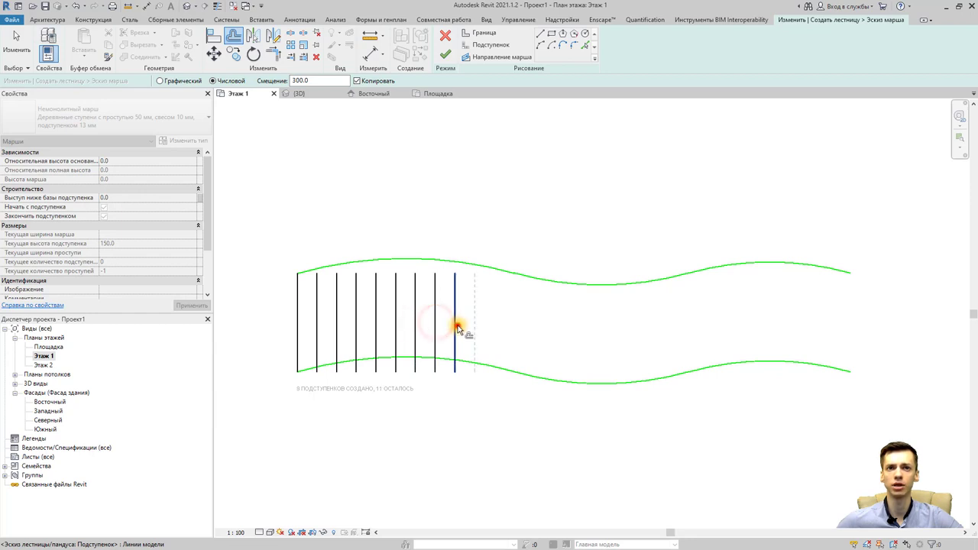
pyautogui.click(457, 327)
pyautogui.click(475, 329)
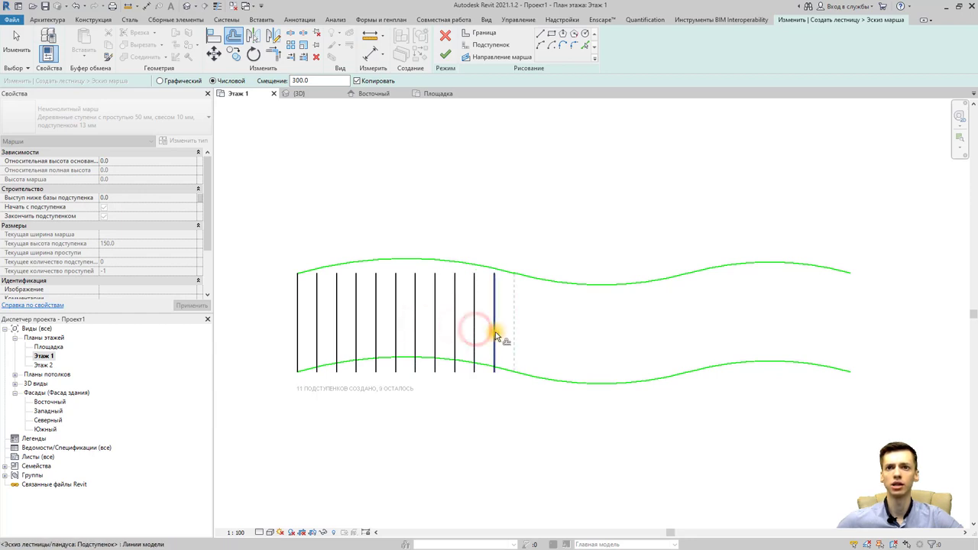
pyautogui.click(496, 336)
pyautogui.click(515, 335)
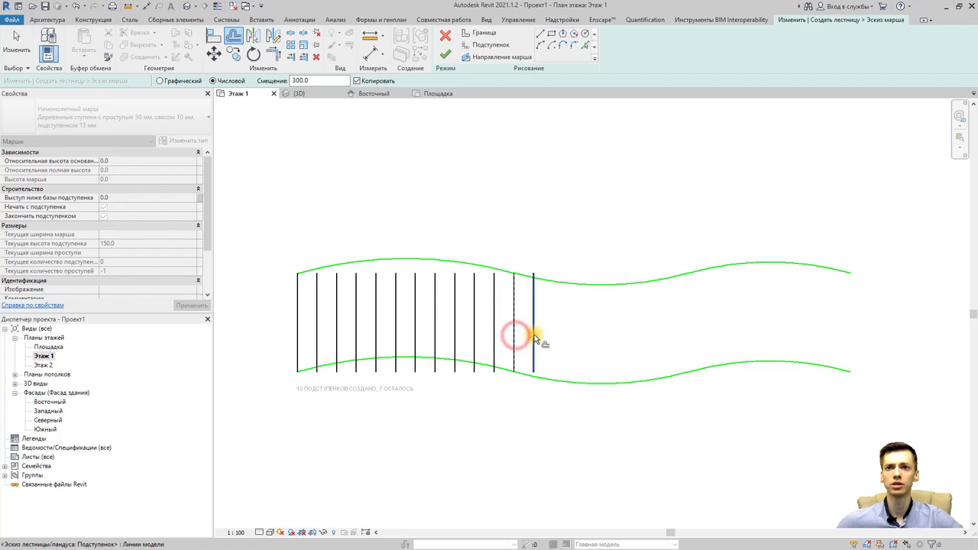
pyautogui.click(537, 337)
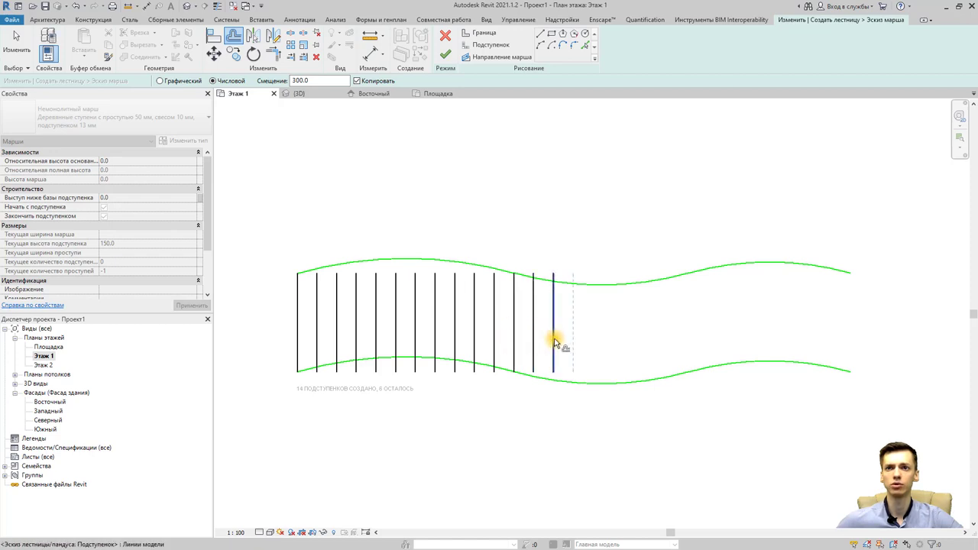
pyautogui.click(554, 338)
pyautogui.click(575, 343)
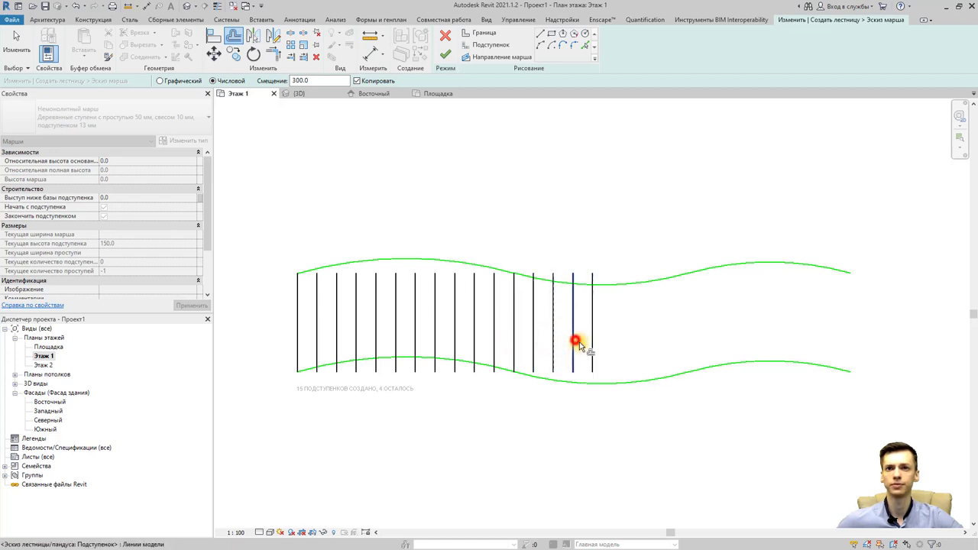
pyautogui.click(594, 343)
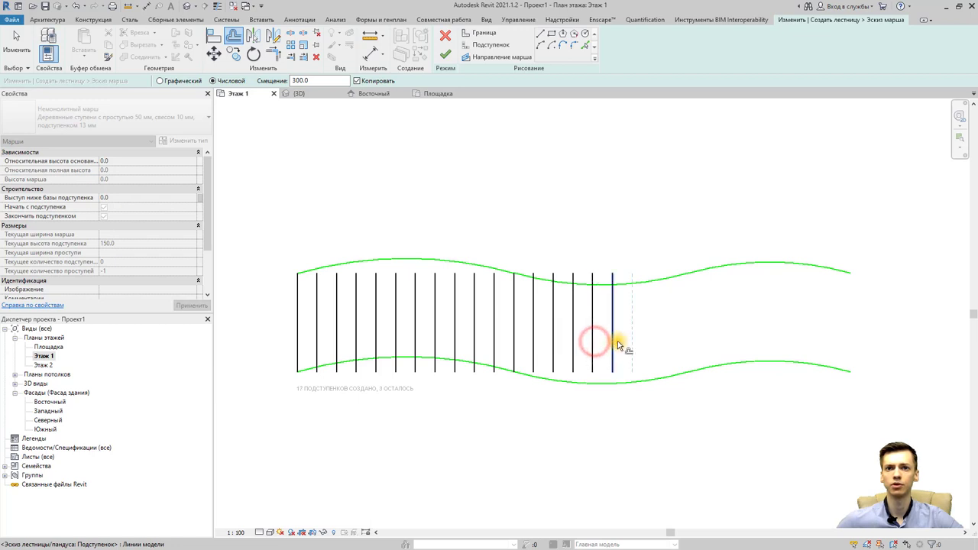
pyautogui.click(633, 343)
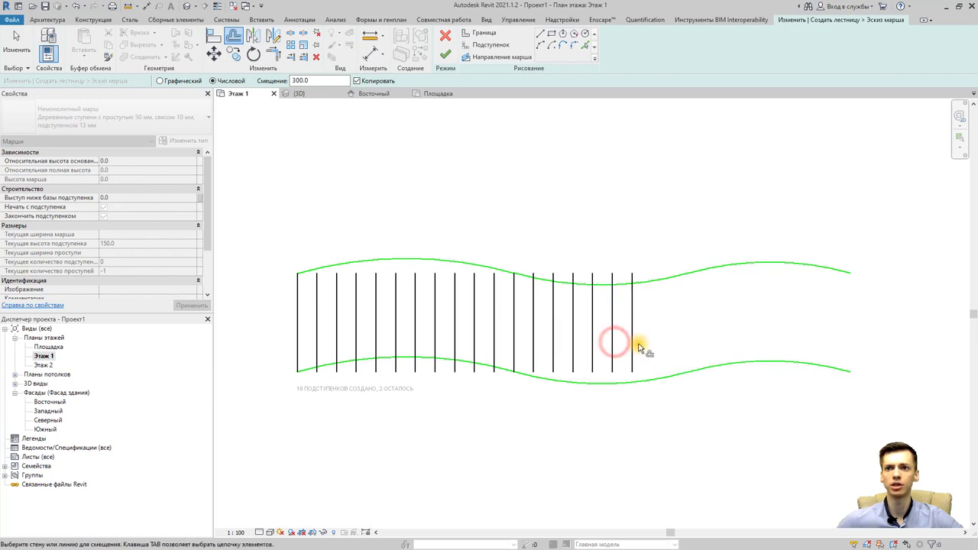
pyautogui.click(634, 344)
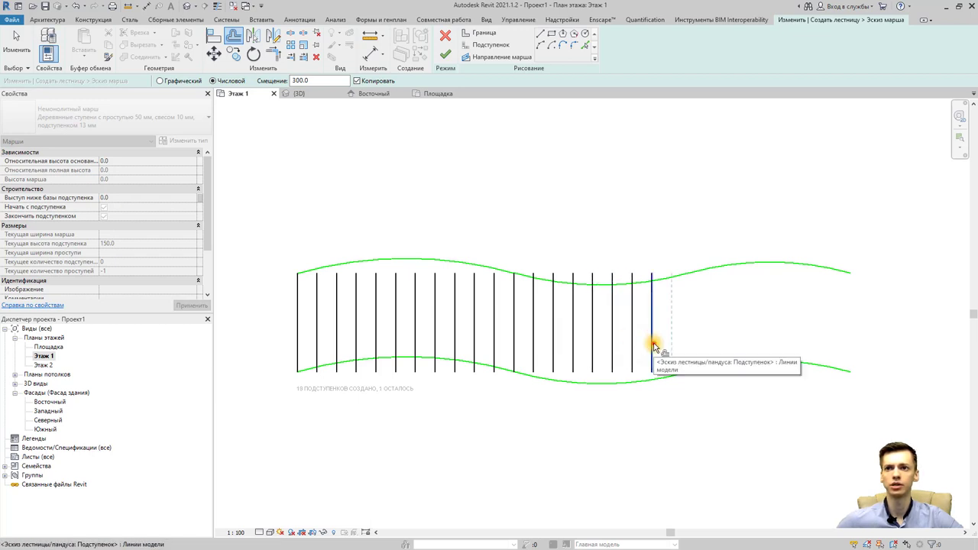
pyautogui.click(671, 344)
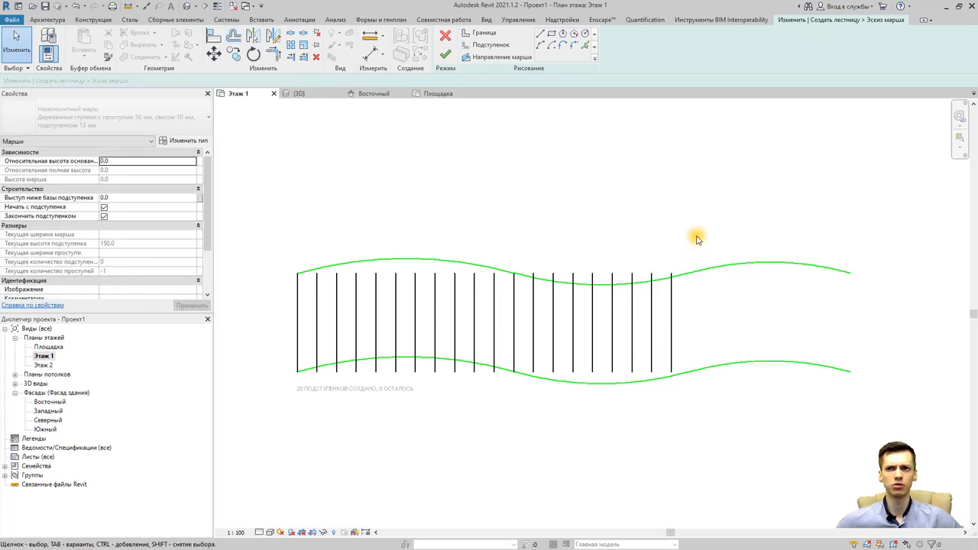
# Delete the excess boundary ends and trim both wavy boundaries to corner at the last riser
pyautogui.moveTo(795, 397); pyautogui.dragTo(759, 233)
pyautogui.press('Delete')
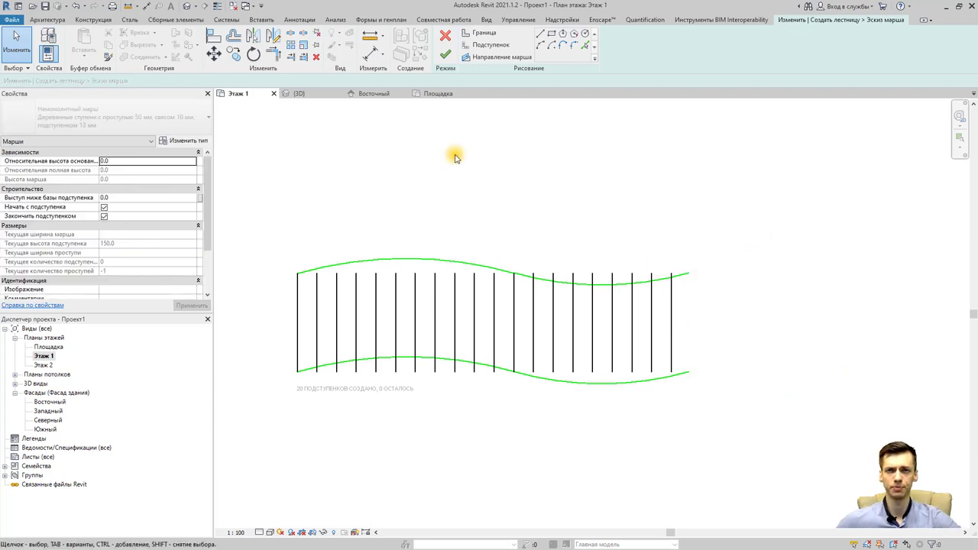
pyautogui.click(274, 59)
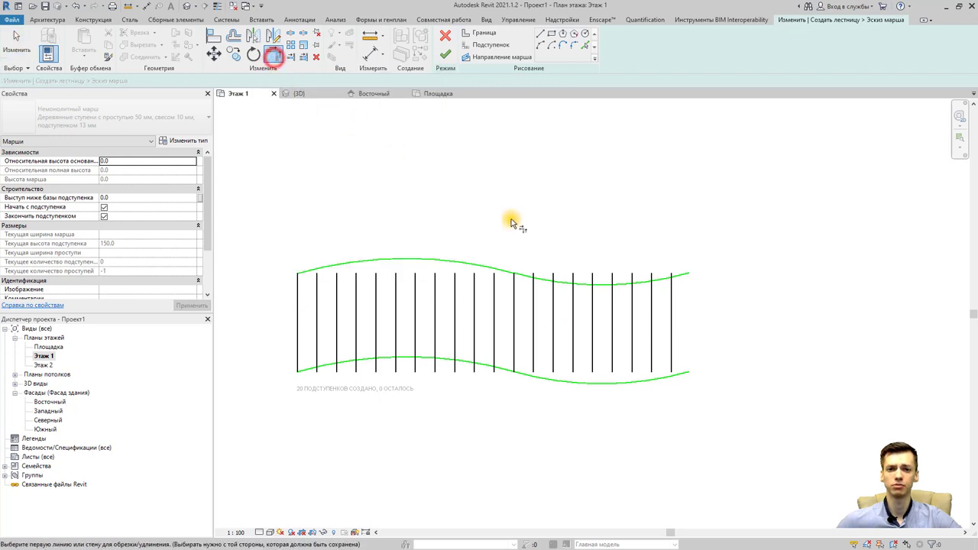
pyautogui.click(660, 280)
pyautogui.click(674, 297)
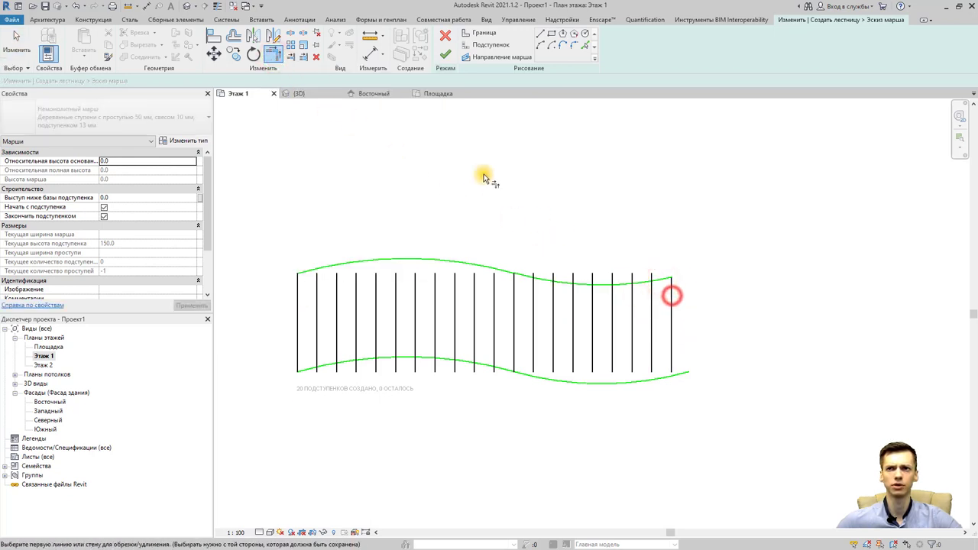
pyautogui.click(653, 379)
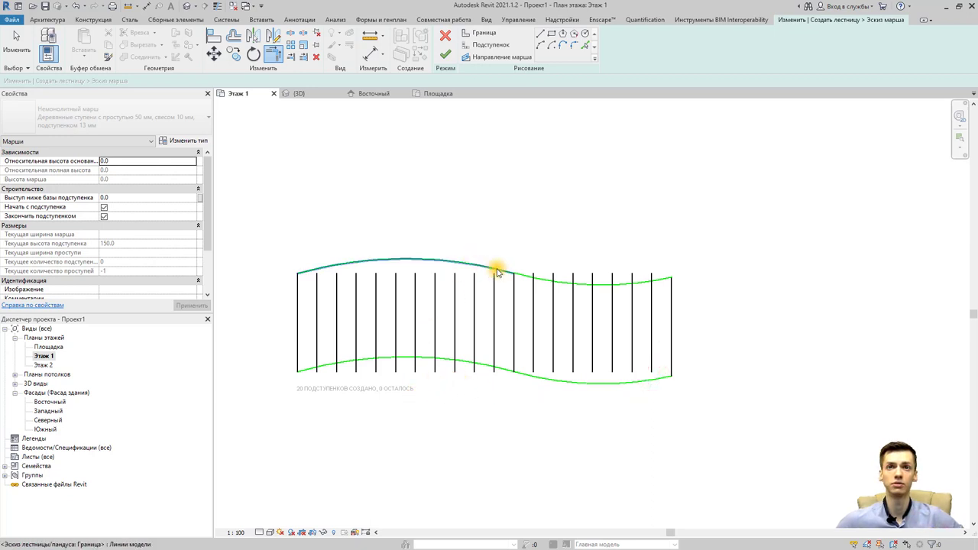
pyautogui.press('Escape')
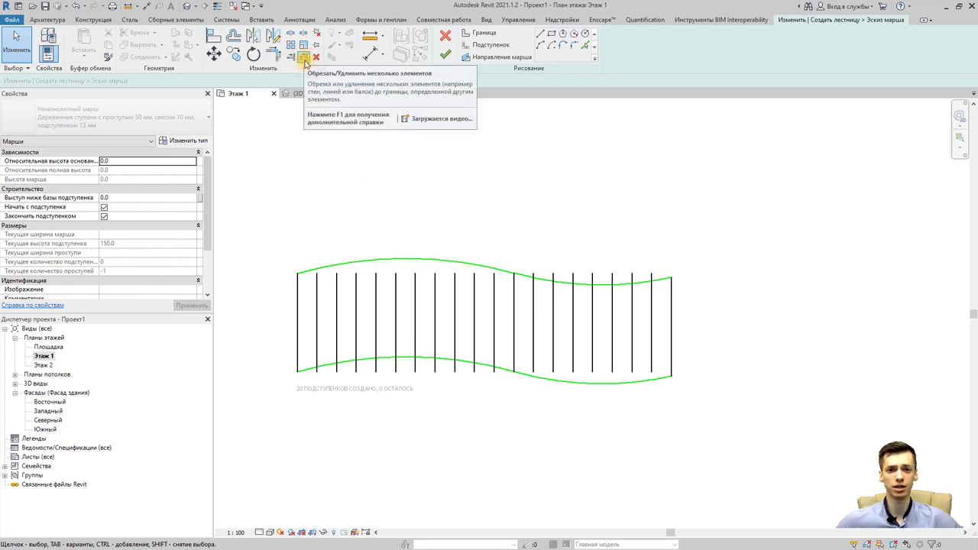
# Extend the left and right groups of risers up to the upper wavy boundary
pyautogui.click(304, 59)
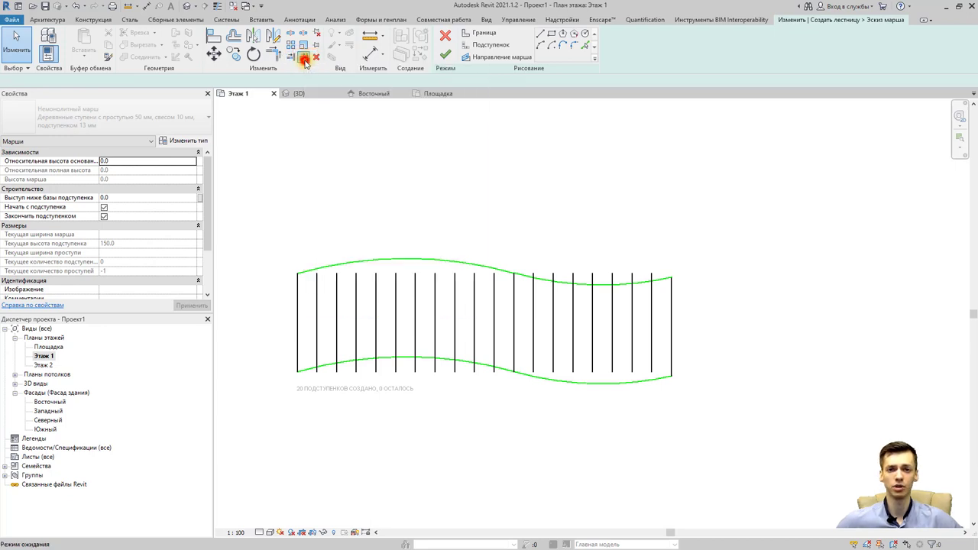
pyautogui.click(404, 262)
pyautogui.moveTo(504, 324)
pyautogui.mouseDown()
pyautogui.moveTo(306, 327)
pyautogui.moveTo(312, 339)
pyautogui.mouseUp()
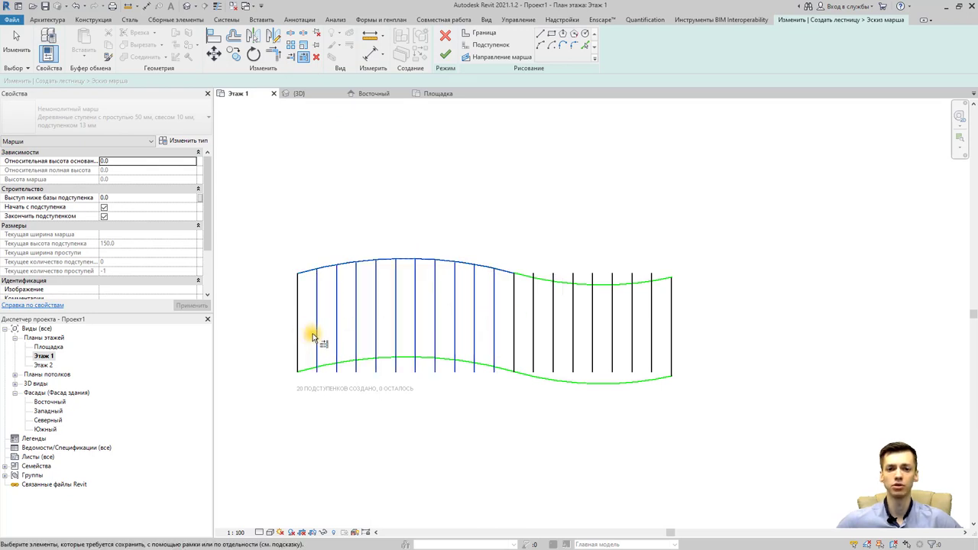
pyautogui.click(544, 285)
pyautogui.press('Escape')
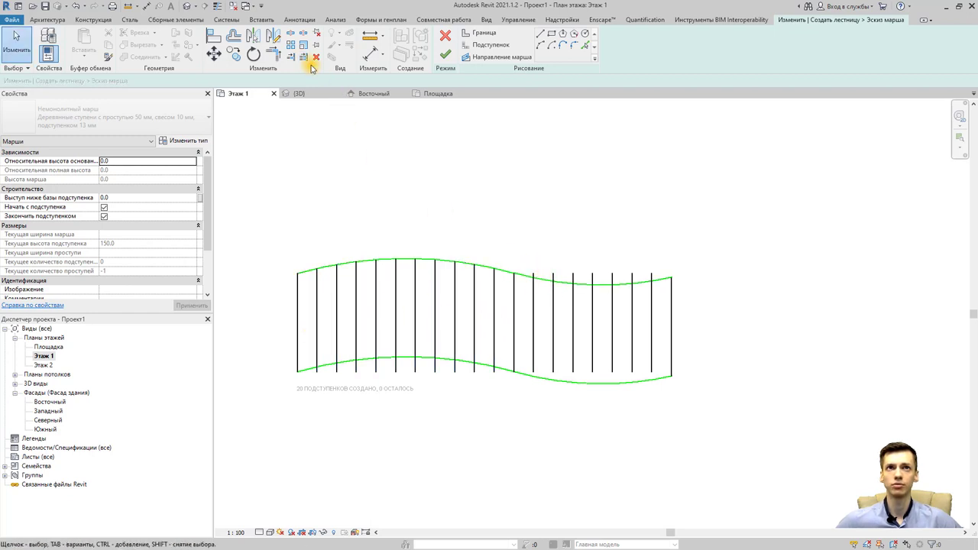
pyautogui.click(305, 58)
pyautogui.click(547, 283)
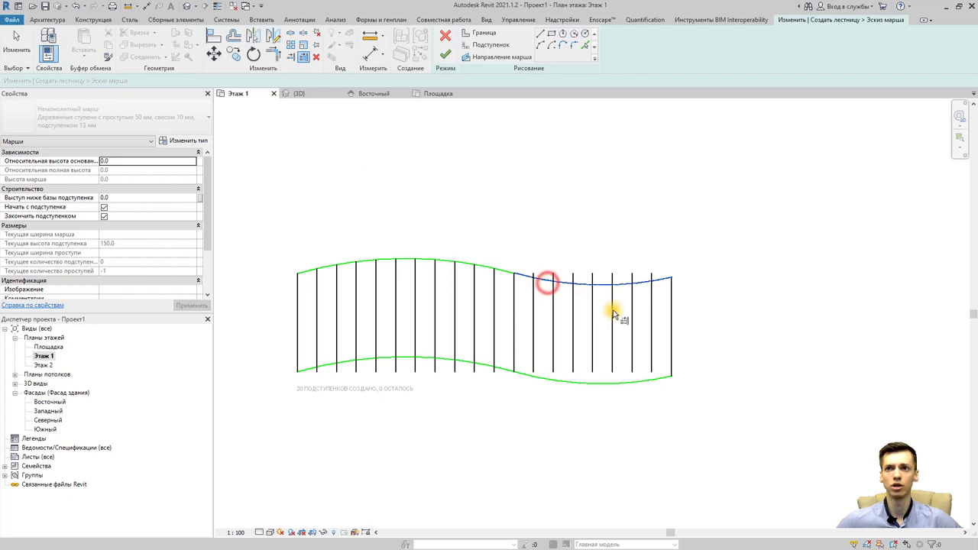
pyautogui.moveTo(662, 323); pyautogui.dragTo(499, 364)
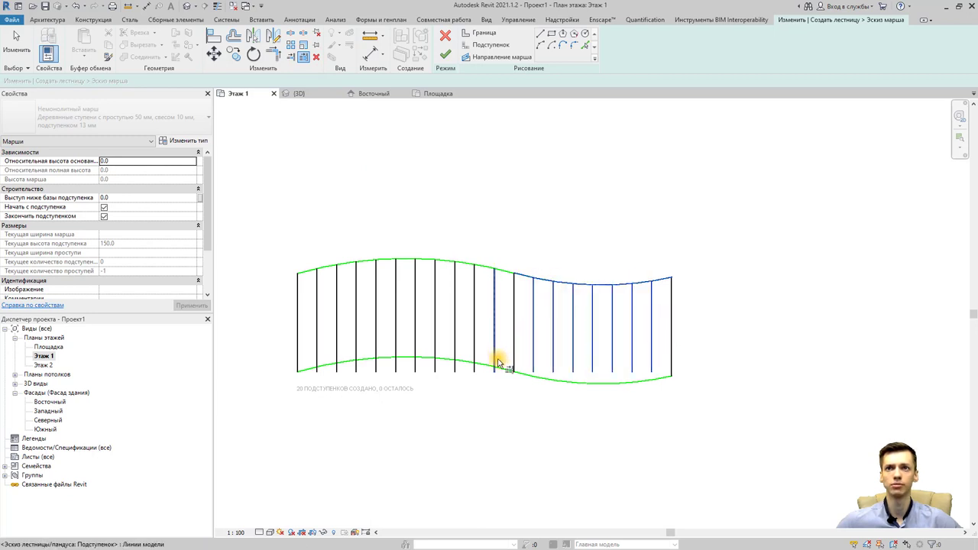
pyautogui.press('Escape')
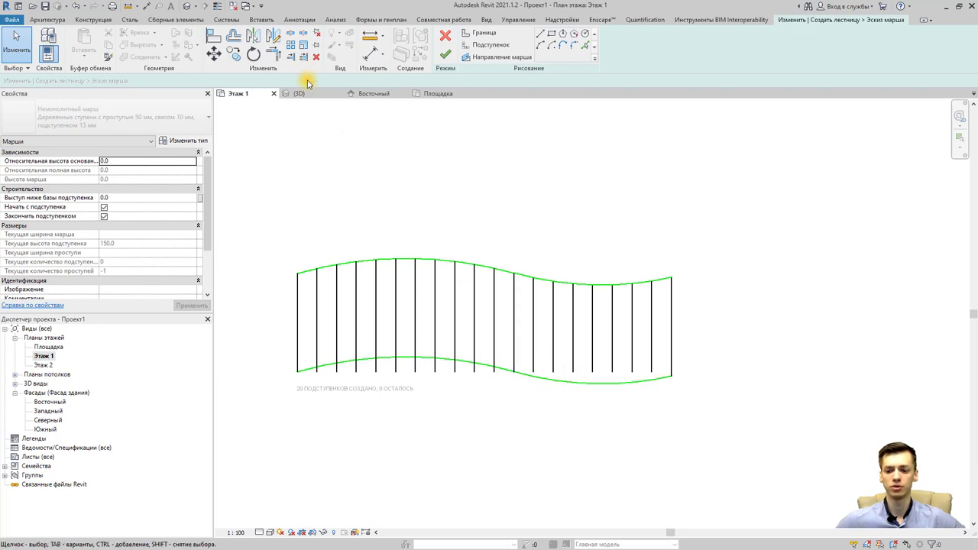
# Extend the right and left groups of risers down to the lower wavy boundary
pyautogui.click(584, 385)
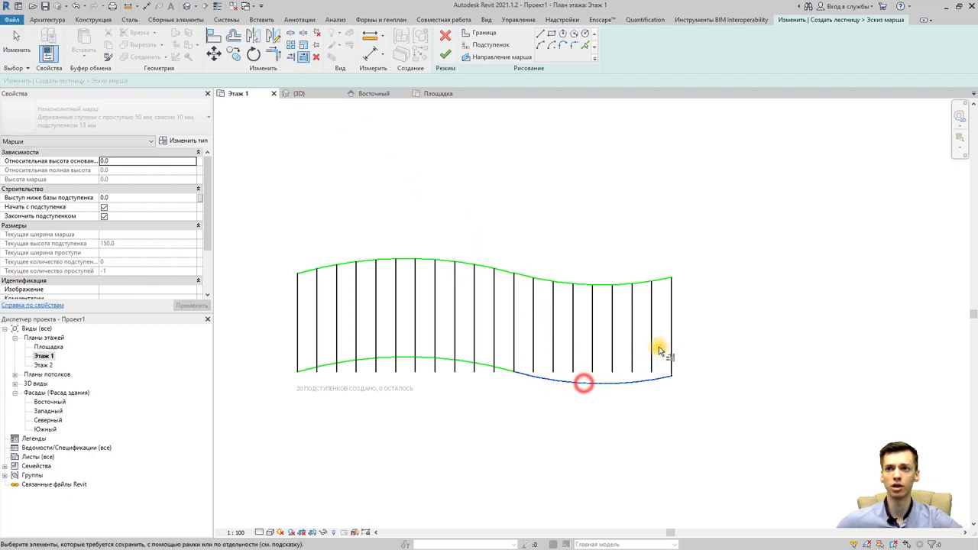
pyautogui.moveTo(660, 346); pyautogui.dragTo(525, 352)
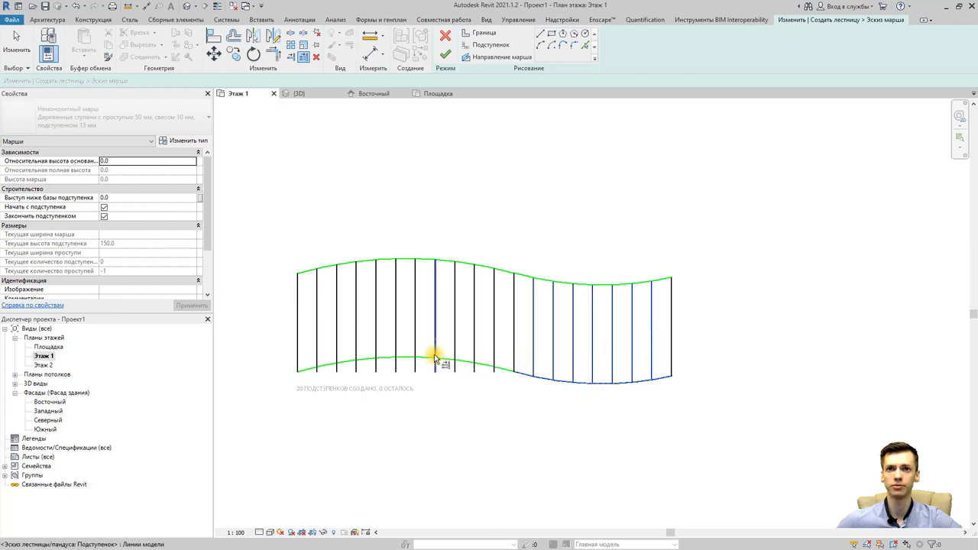
pyautogui.press('Escape')
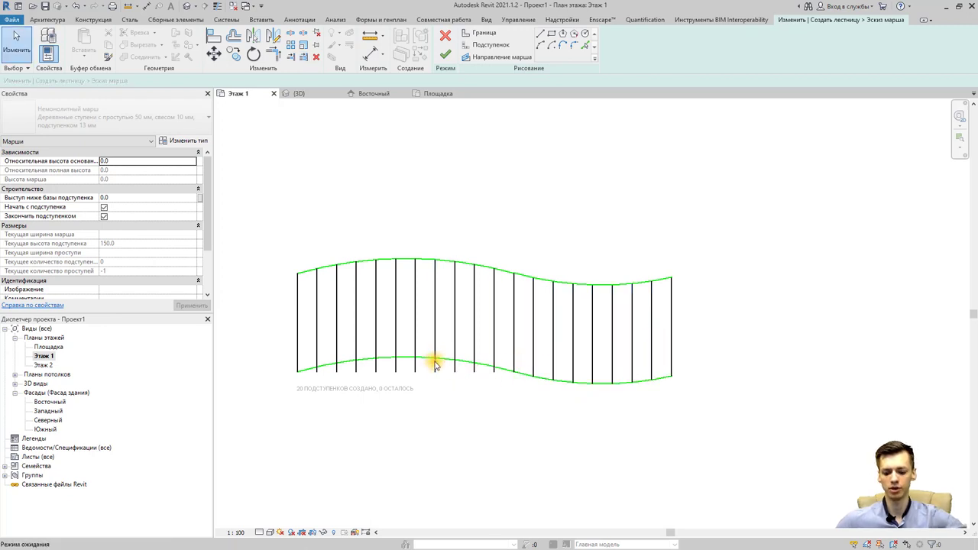
pyautogui.click(443, 359)
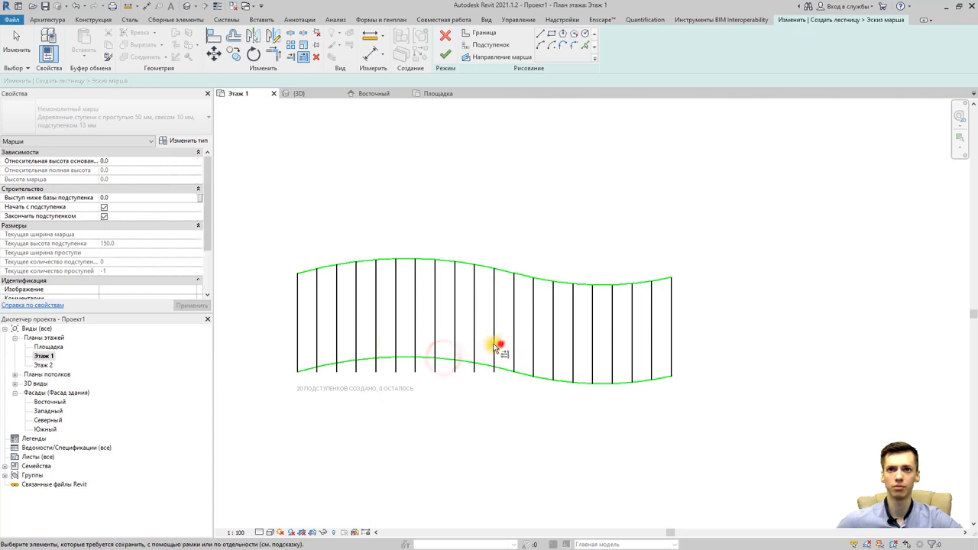
pyautogui.moveTo(501, 344); pyautogui.dragTo(306, 337)
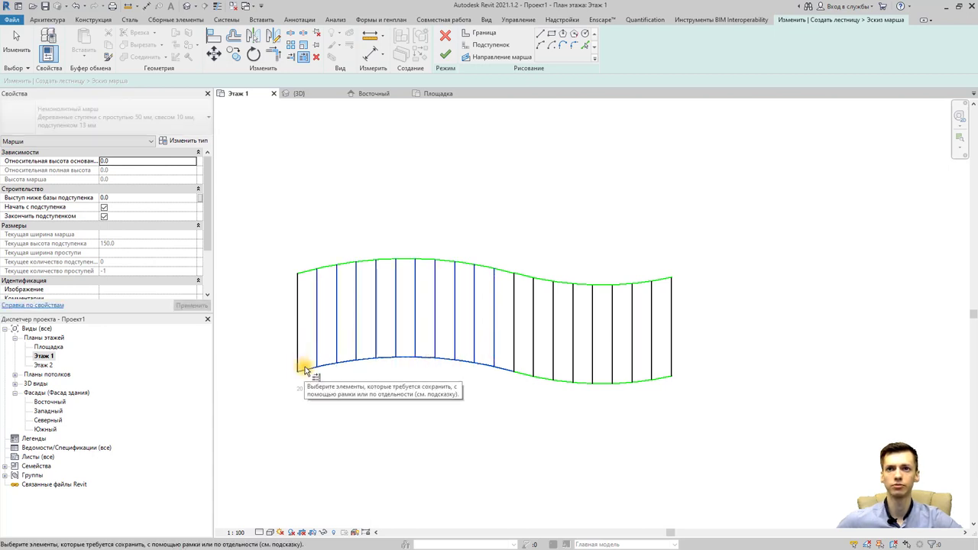
pyautogui.press('Escape')
pyautogui.press('Escape')
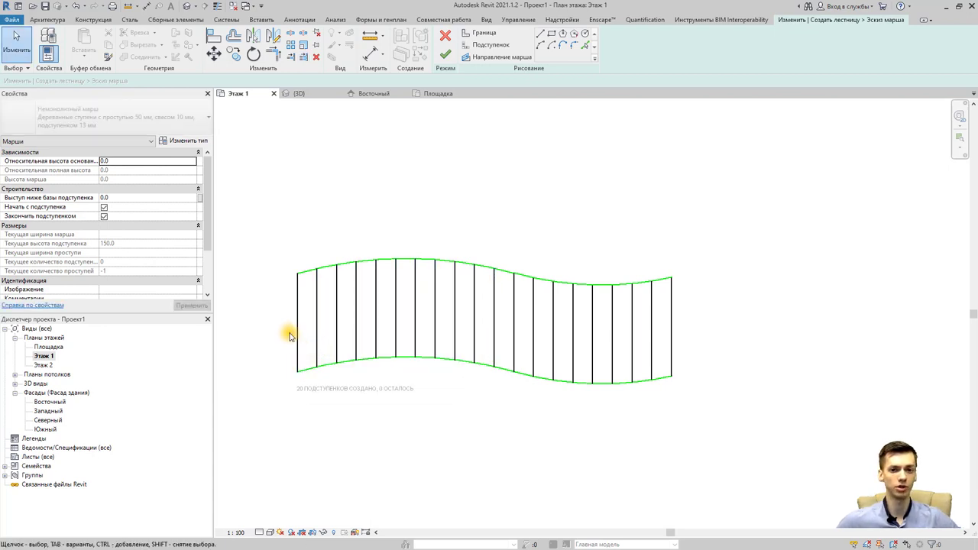
# Switch to arc-shaped riser sketching and try placing an arc at the top-left stair corner
pyautogui.click(540, 46)
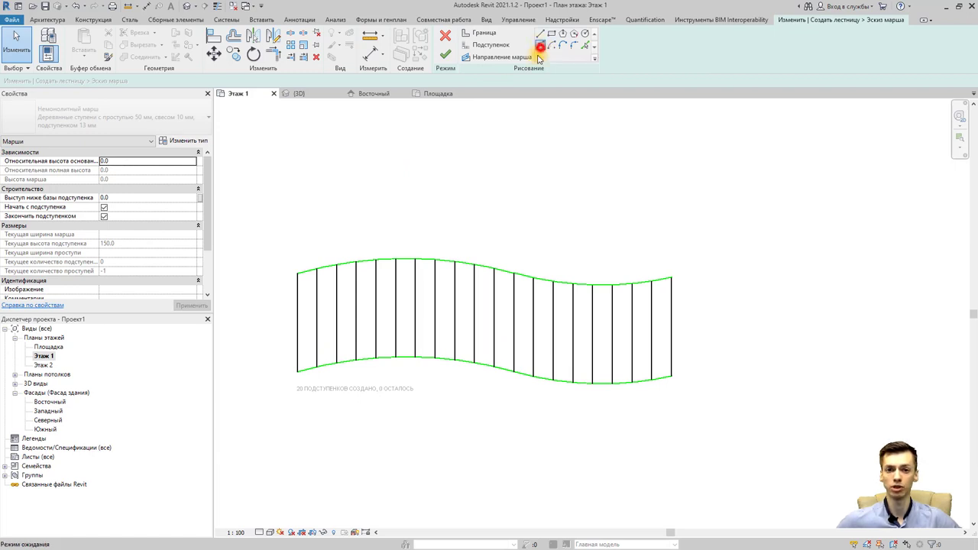
pyautogui.click(298, 273)
pyautogui.press('Escape')
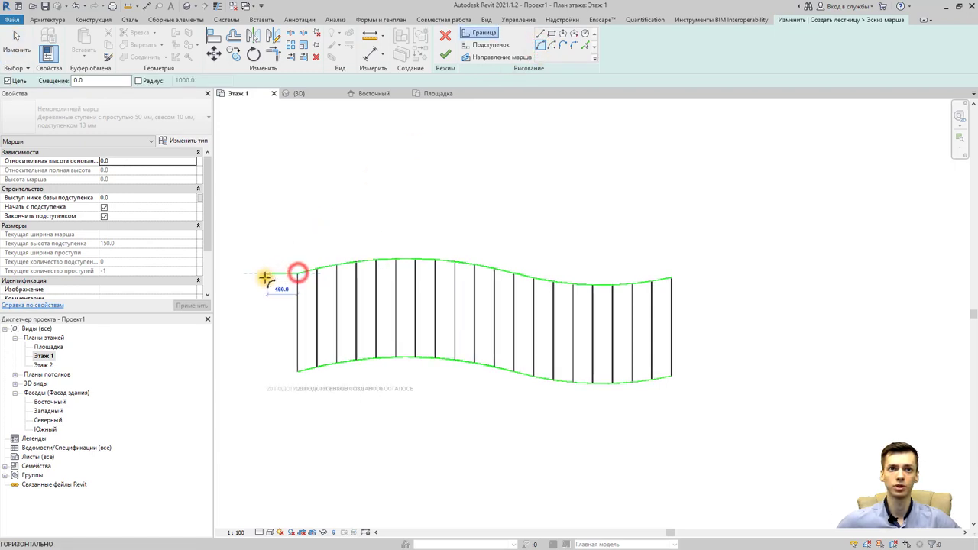
pyautogui.press('Escape')
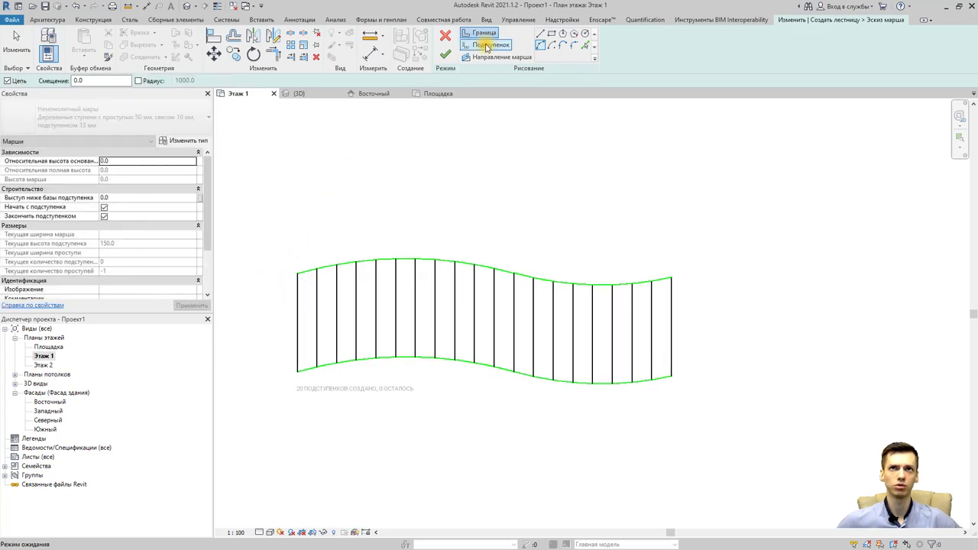
pyautogui.click(486, 45)
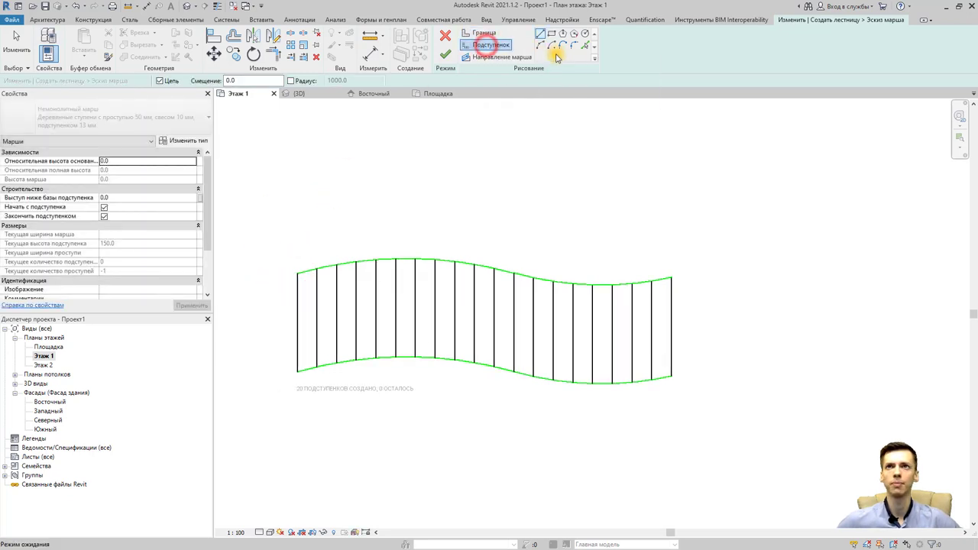
pyautogui.click(541, 45)
pyautogui.click(296, 273)
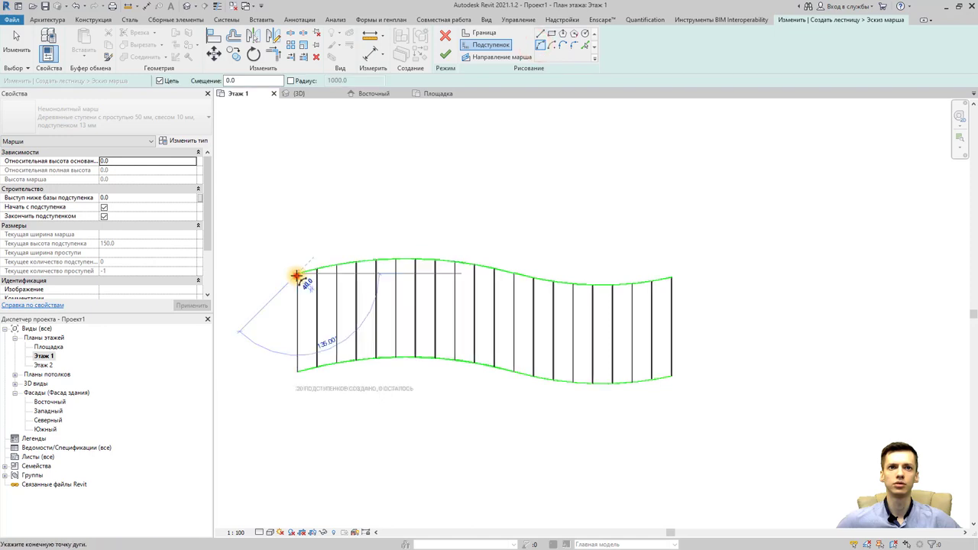
pyautogui.click(276, 261)
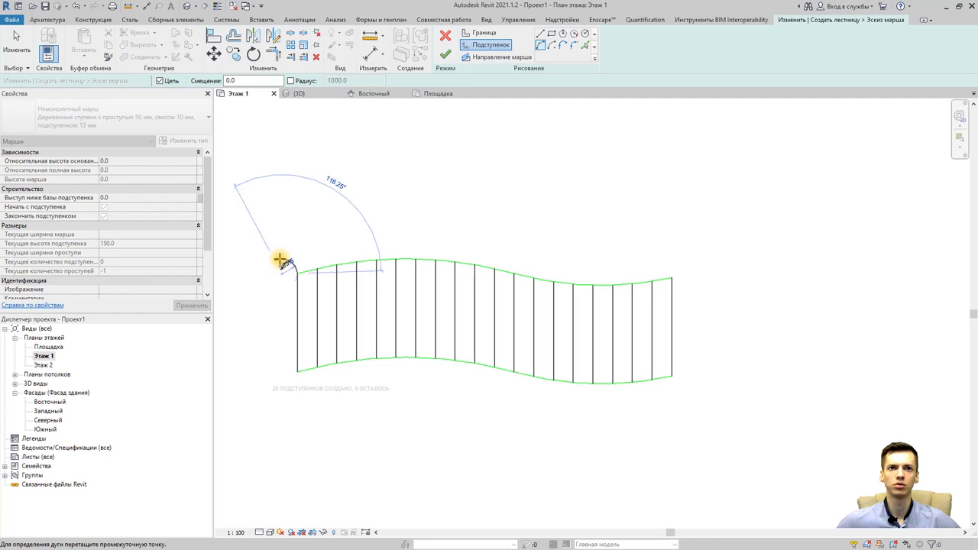
pyautogui.press('Escape')
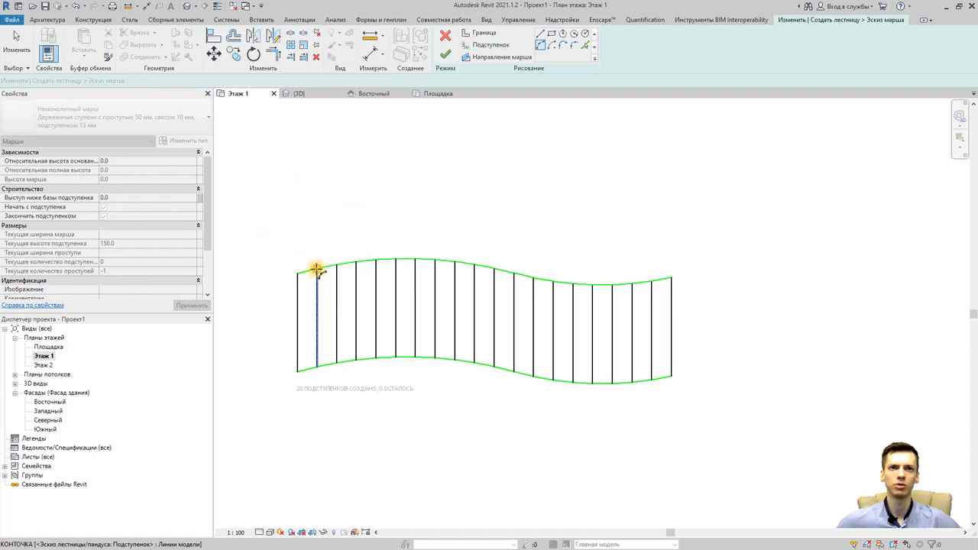
# Draw the 581.1-long arc riser at the top-left start and reshape its end
pyautogui.click(315, 269)
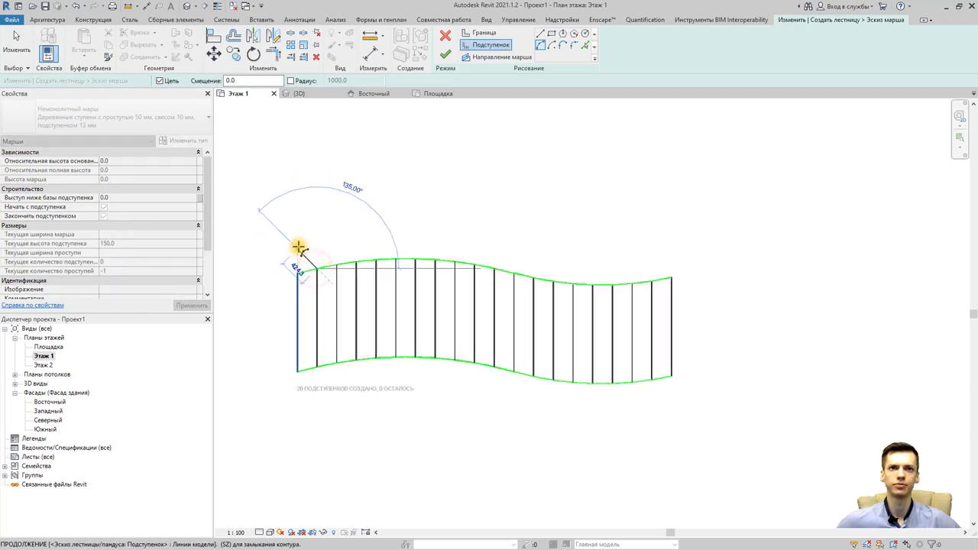
pyautogui.press('Escape')
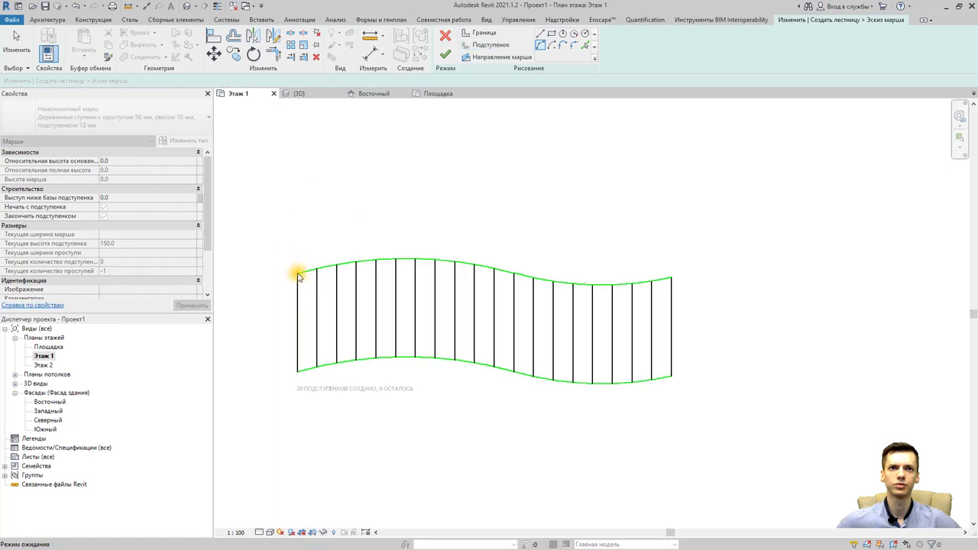
pyautogui.click(297, 273)
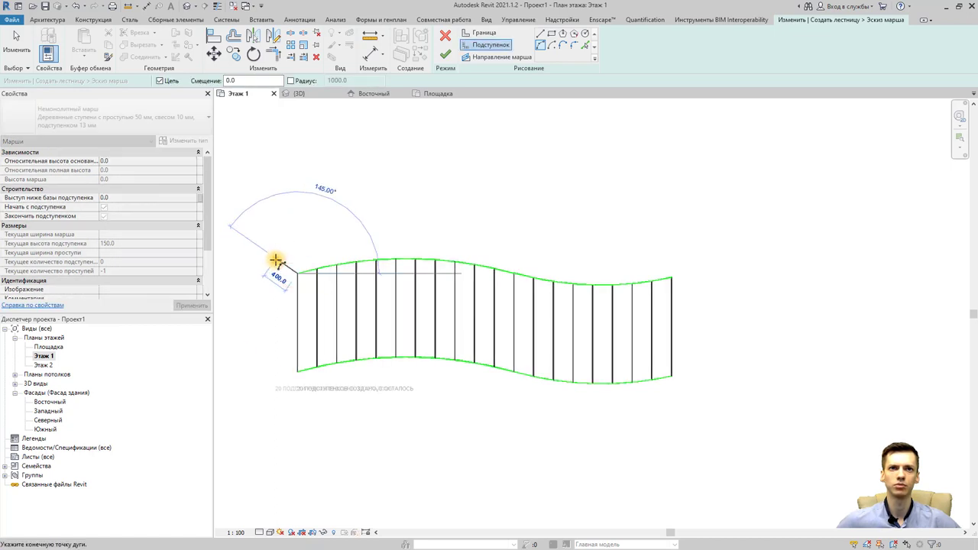
pyautogui.click(276, 262)
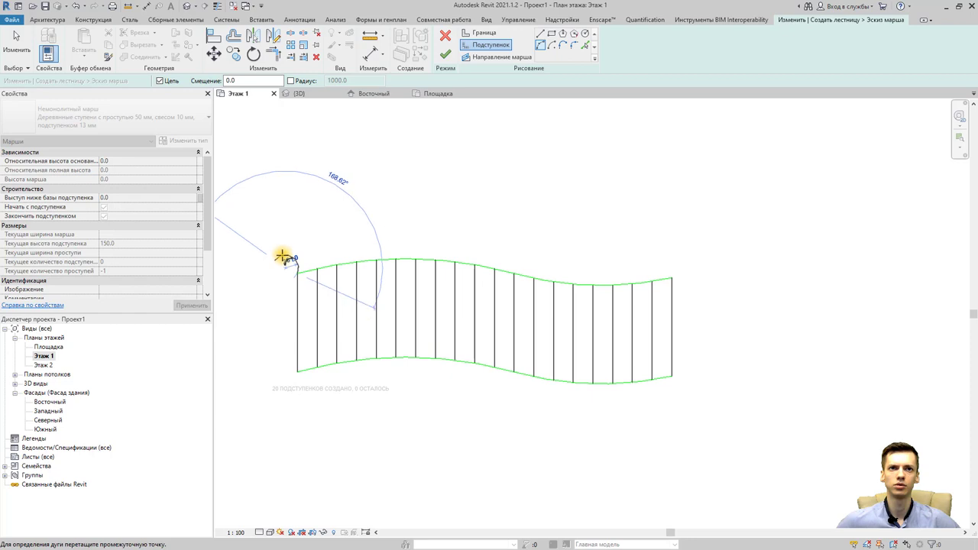
pyautogui.click(282, 257)
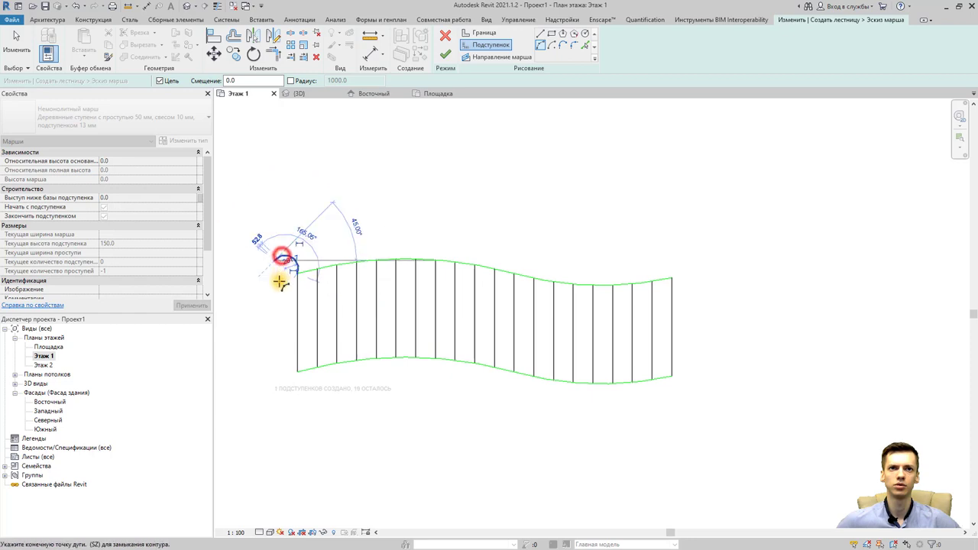
pyautogui.click(297, 372)
pyautogui.press('Escape')
pyautogui.click(298, 261)
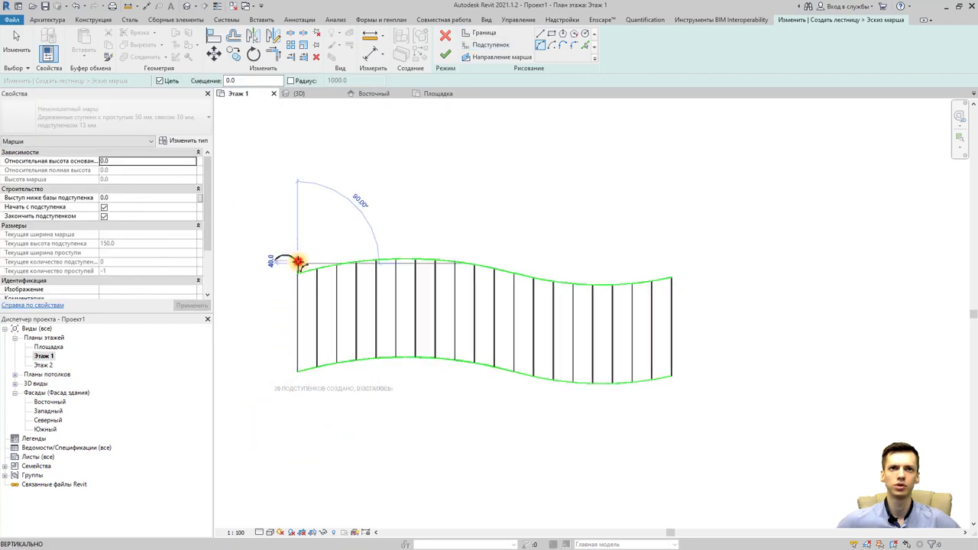
pyautogui.press('Escape')
pyautogui.press('Escape')
pyautogui.moveTo(279, 263); pyautogui.dragTo(272, 269)
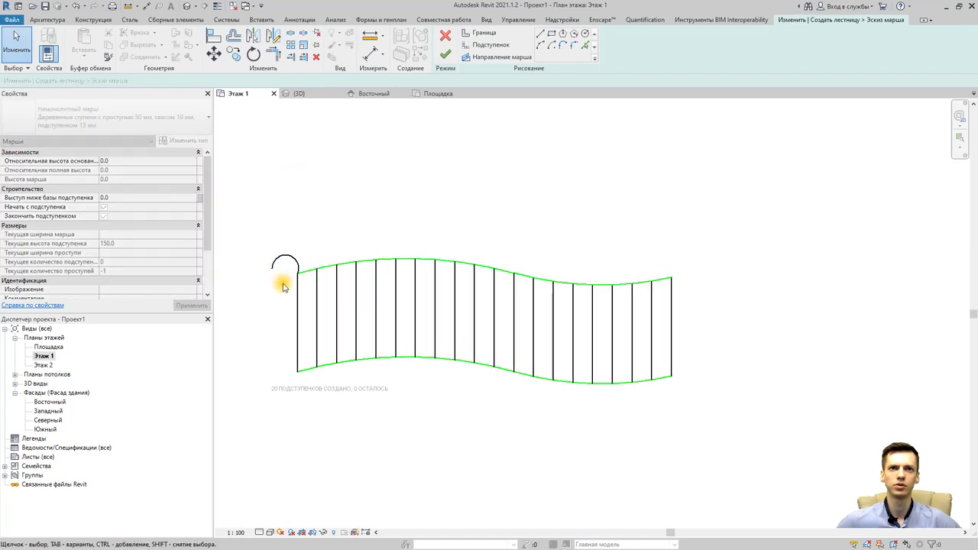
# Delete the straight start riser and try trimming the arc riser to the boundary
pyautogui.click(284, 263)
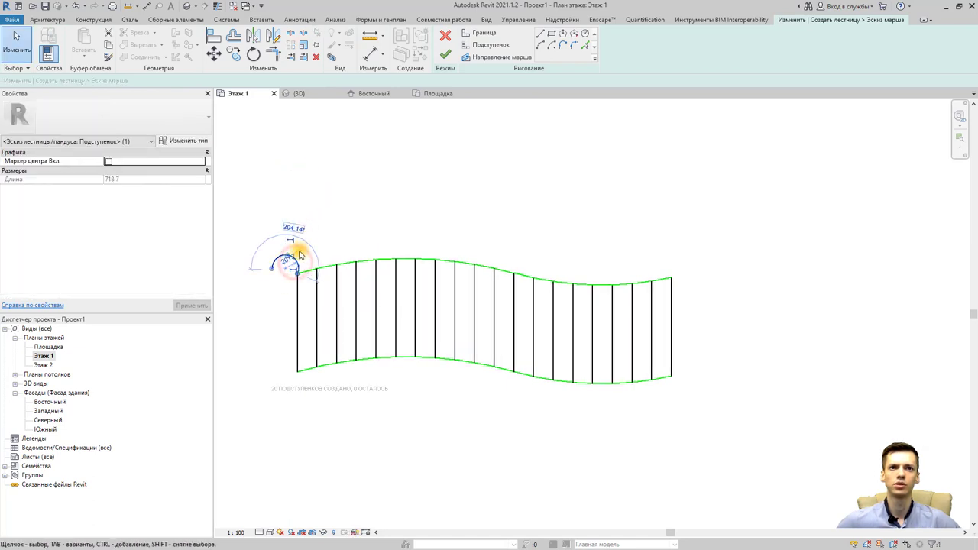
pyautogui.press('Delete')
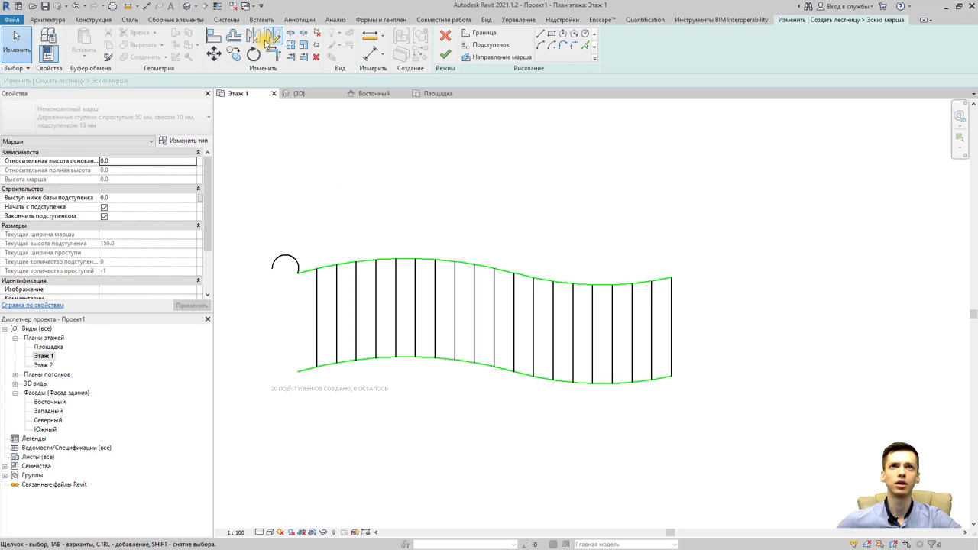
pyautogui.click(253, 36)
pyautogui.click(284, 260)
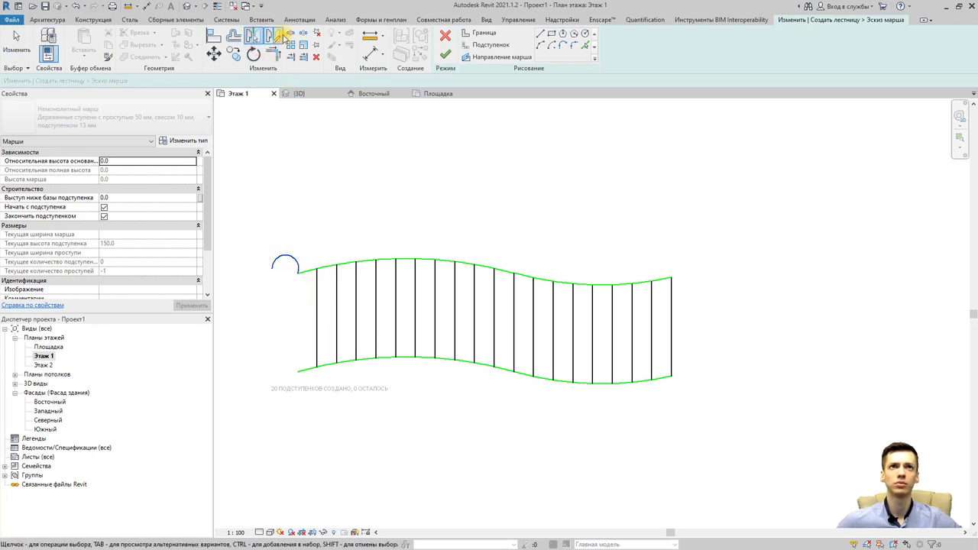
pyautogui.click(275, 36)
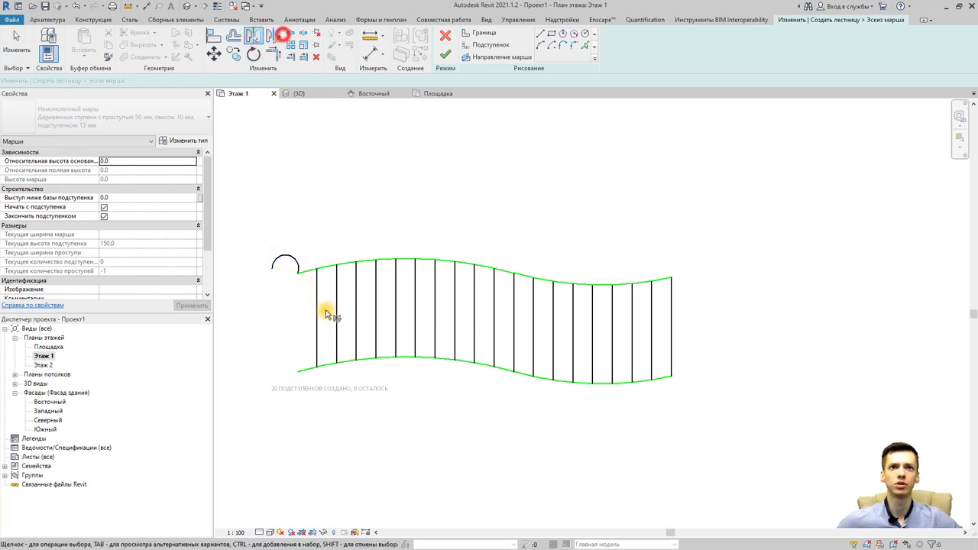
pyautogui.click(281, 260)
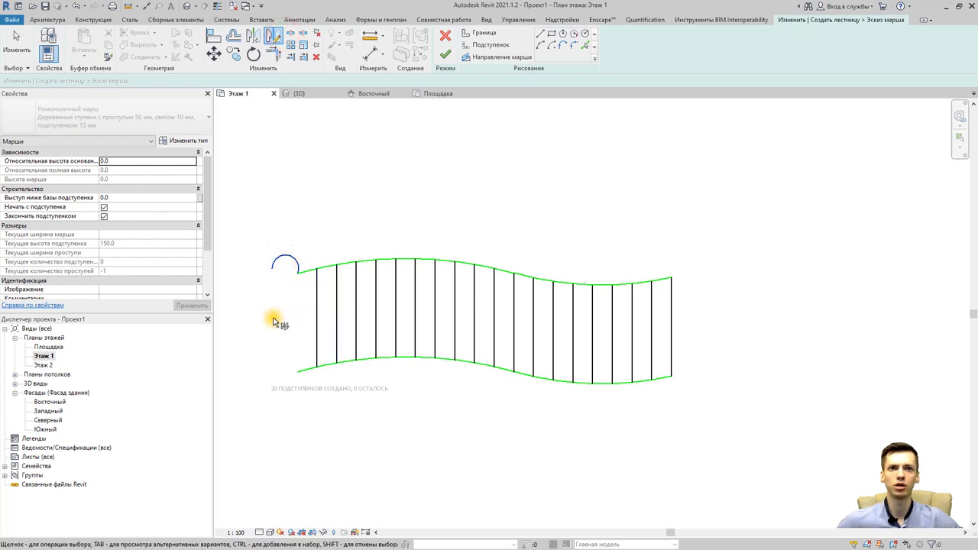
pyautogui.moveTo(363, 321); pyautogui.dragTo(367, 320)
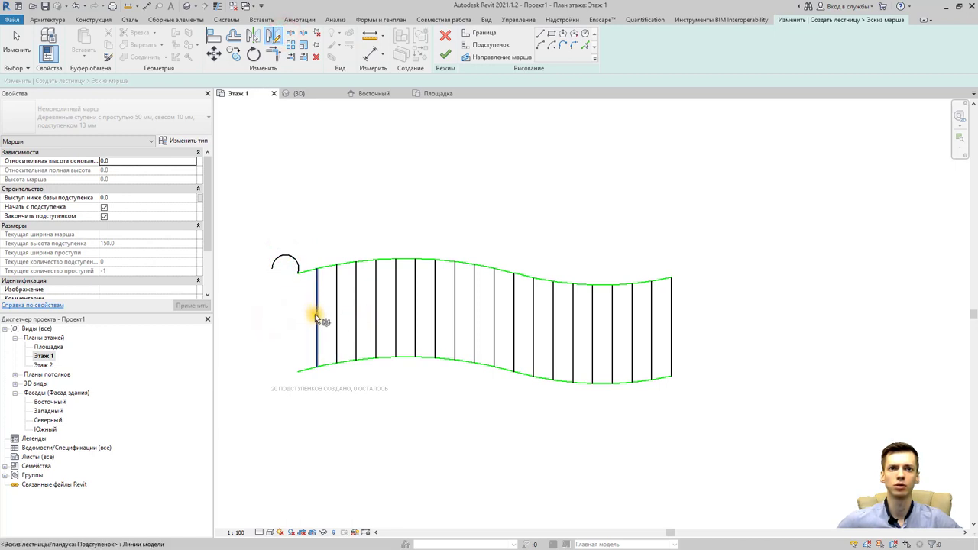
# Mirror the start arc downward (DM) and move the copy to the stair's lower-left end
pyautogui.click(279, 259)
pyautogui.press('d')
pyautogui.press('m')
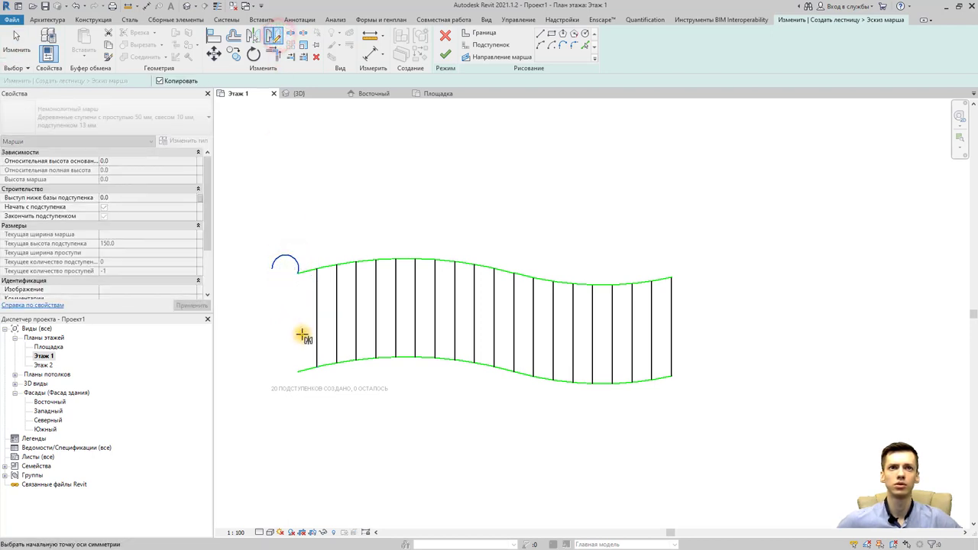
pyautogui.click(415, 318)
pyautogui.press('Escape')
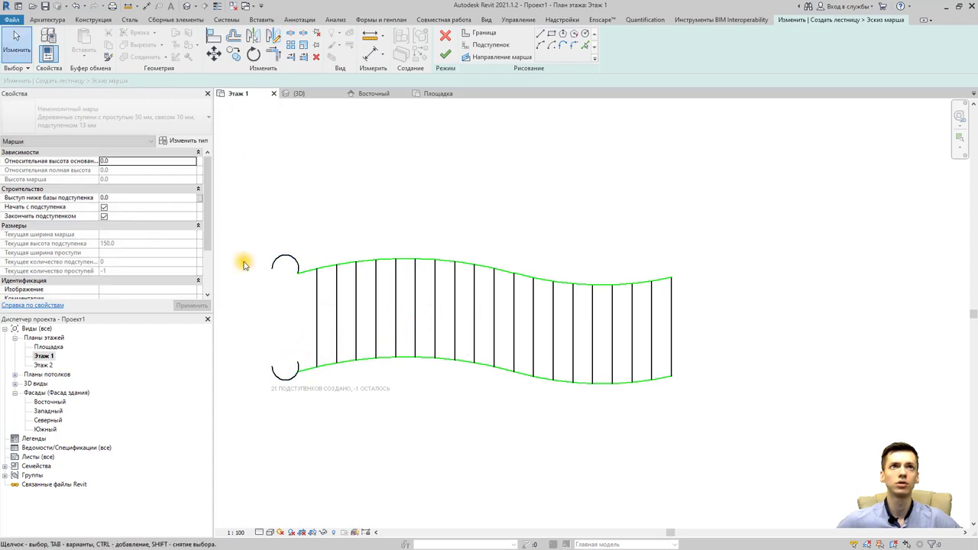
pyautogui.click(278, 373)
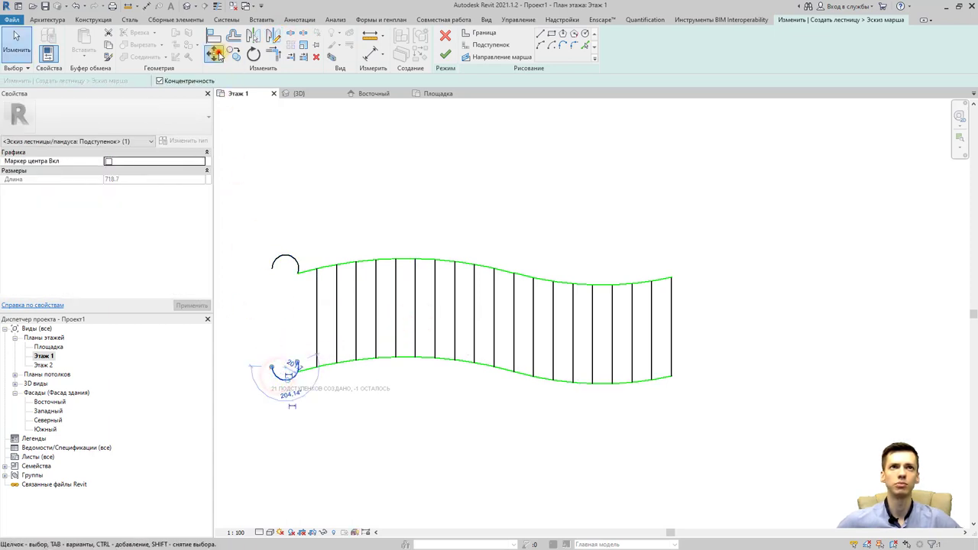
pyautogui.click(215, 54)
pyautogui.click(297, 367)
pyautogui.scroll(2, 301, 374)
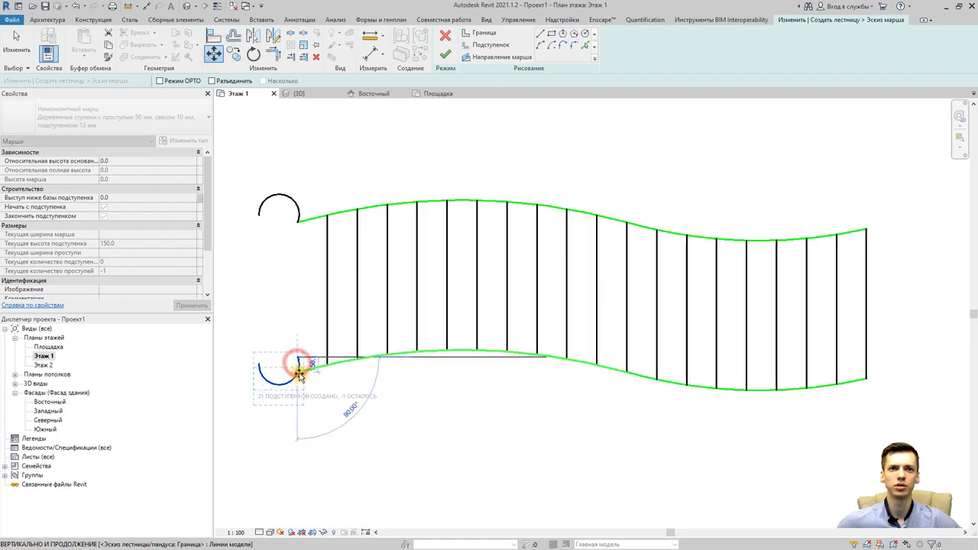
pyautogui.click(299, 372)
pyautogui.press('Escape')
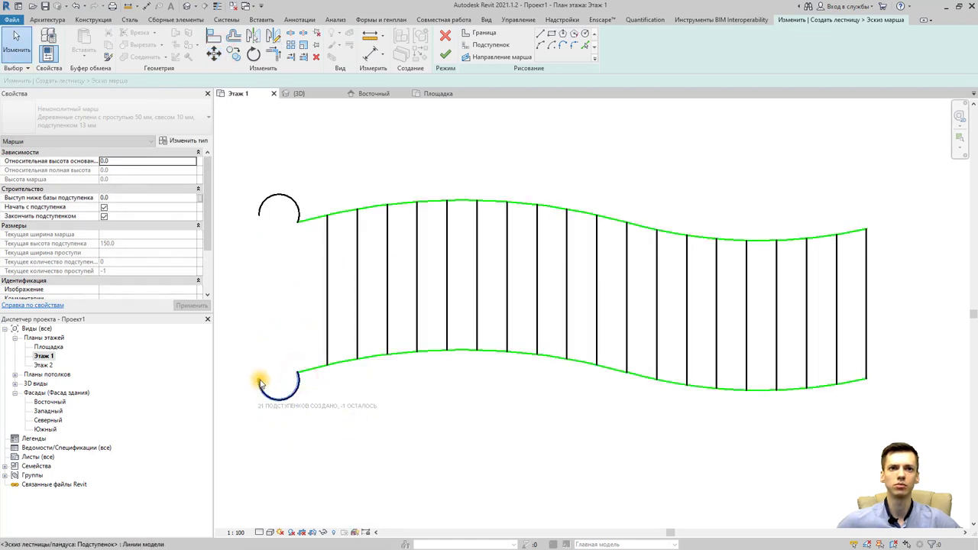
# Join the two arcs with a vertical riser line and reshape both arcs' curvature
pyautogui.click(490, 46)
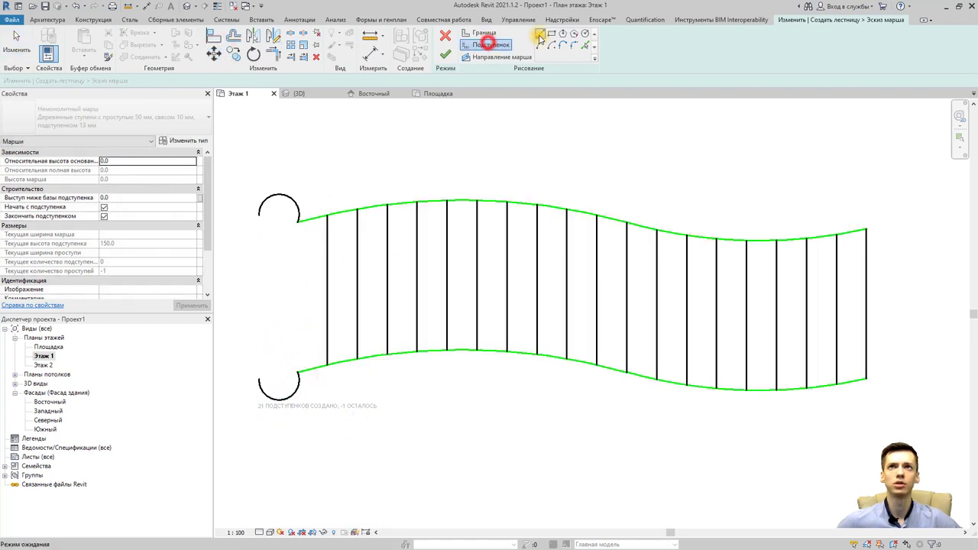
pyautogui.click(262, 378)
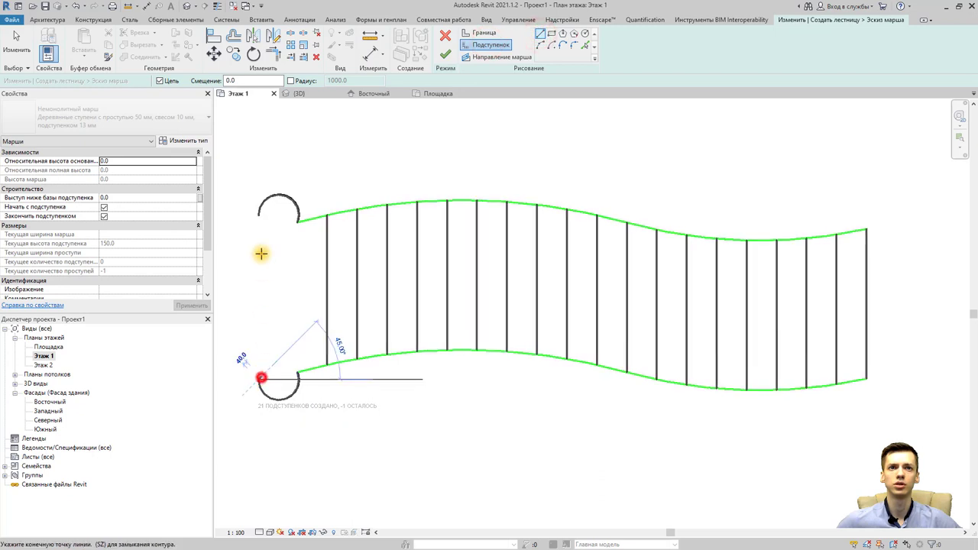
pyautogui.click(259, 215)
pyautogui.press('Escape')
pyautogui.press('Escape')
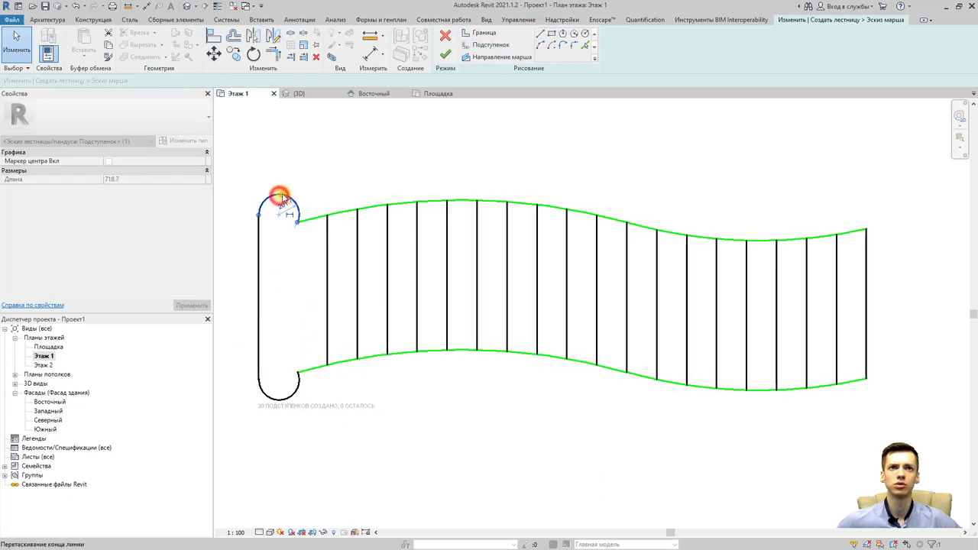
pyautogui.click(280, 201)
pyautogui.moveTo(282, 193); pyautogui.dragTo(278, 212)
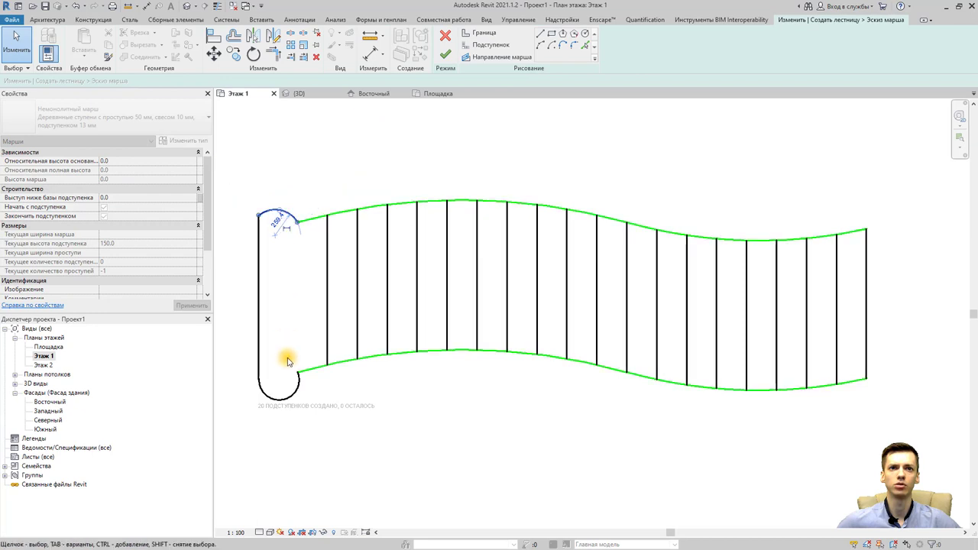
pyautogui.click(277, 397)
pyautogui.moveTo(277, 398); pyautogui.dragTo(282, 384)
pyautogui.click(280, 400)
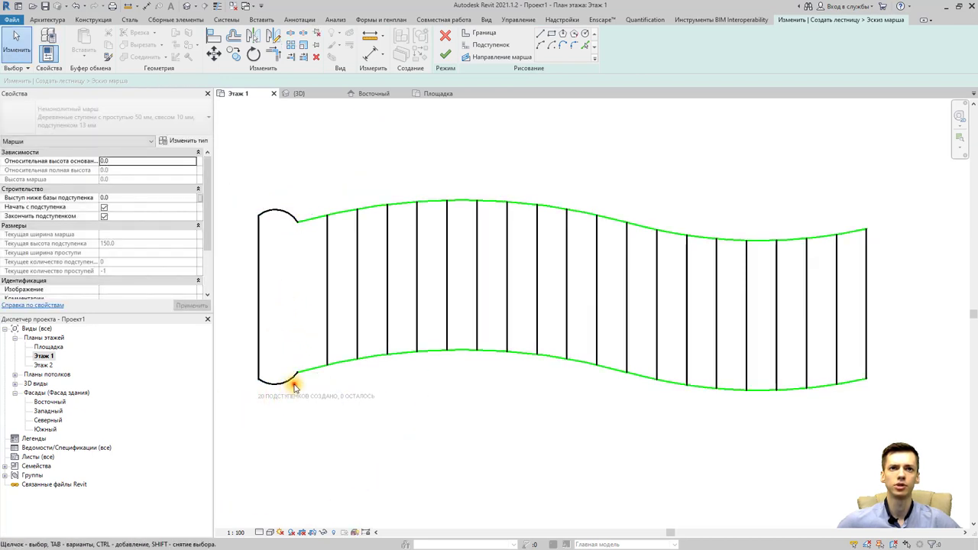
pyautogui.moveTo(240, 197); pyautogui.dragTo(240, 198)
# Move the left riser arcs to the boundary end, then undo that wrong move
pyautogui.click(214, 53)
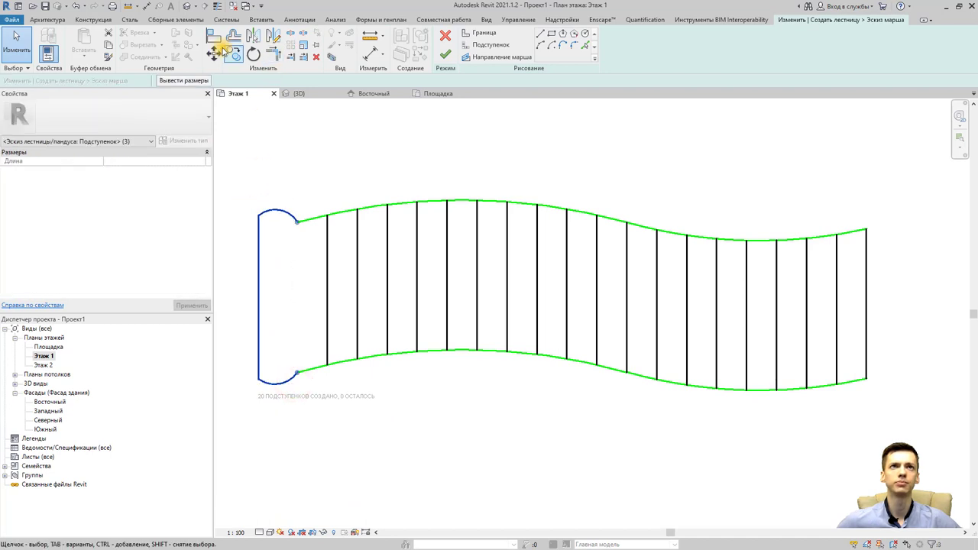
pyautogui.click(295, 223)
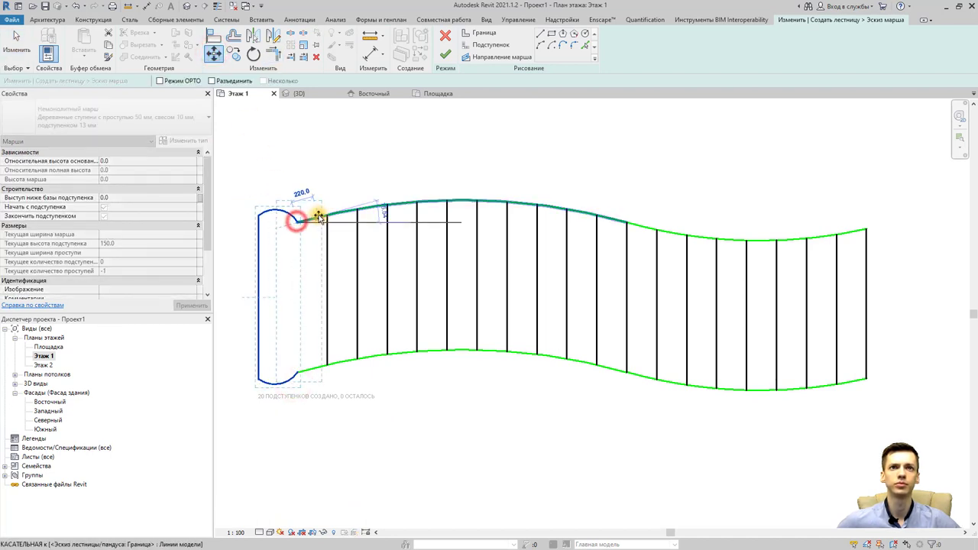
pyautogui.click(318, 218)
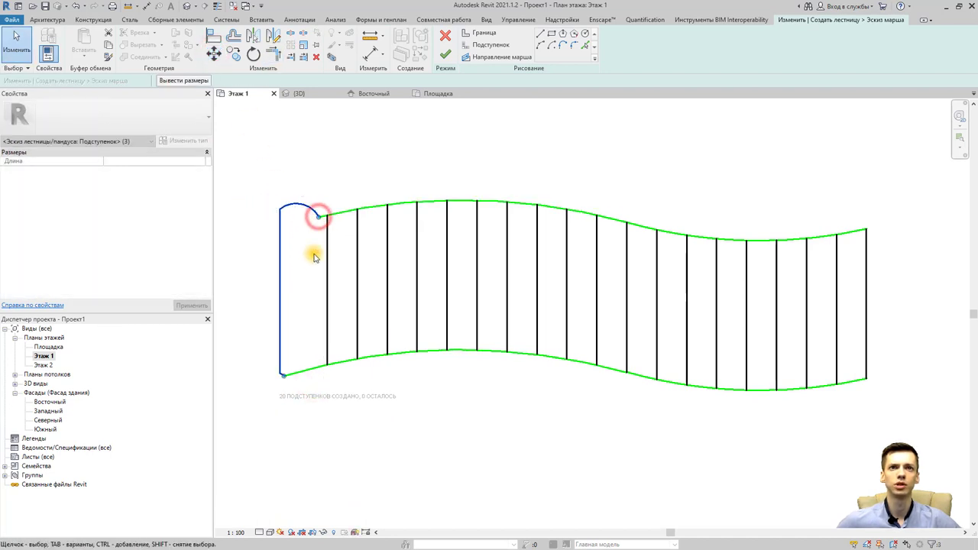
pyautogui.click(306, 344)
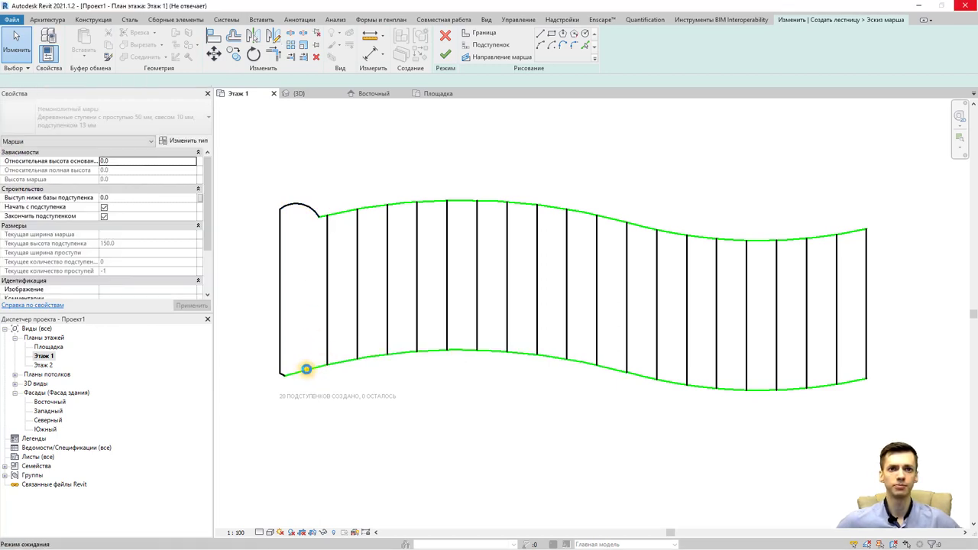
pyautogui.hotkey('ctrl', 'z')
# Adjust the top boundary's left end and reattach the start riser arcs to both boundary ends
pyautogui.click(308, 367)
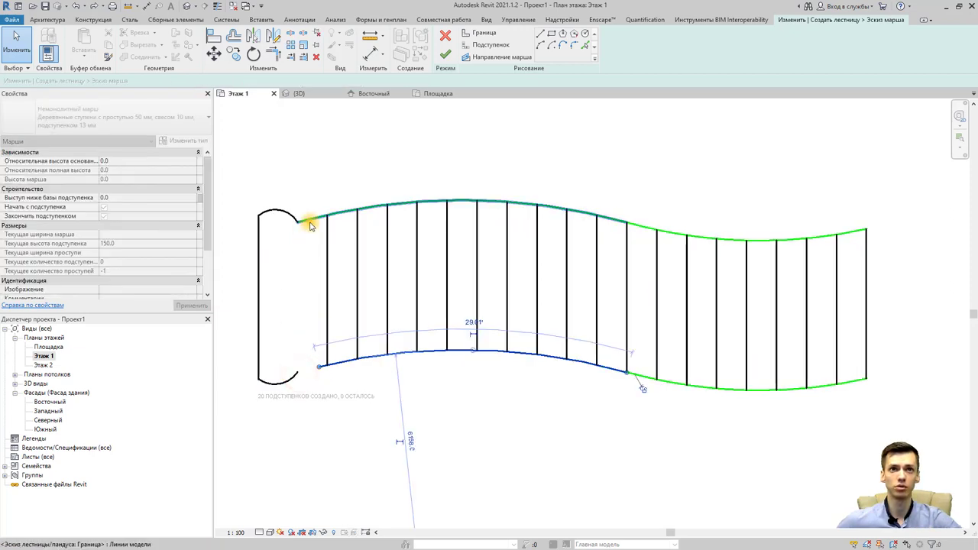
pyautogui.moveTo(306, 221); pyautogui.dragTo(316, 222)
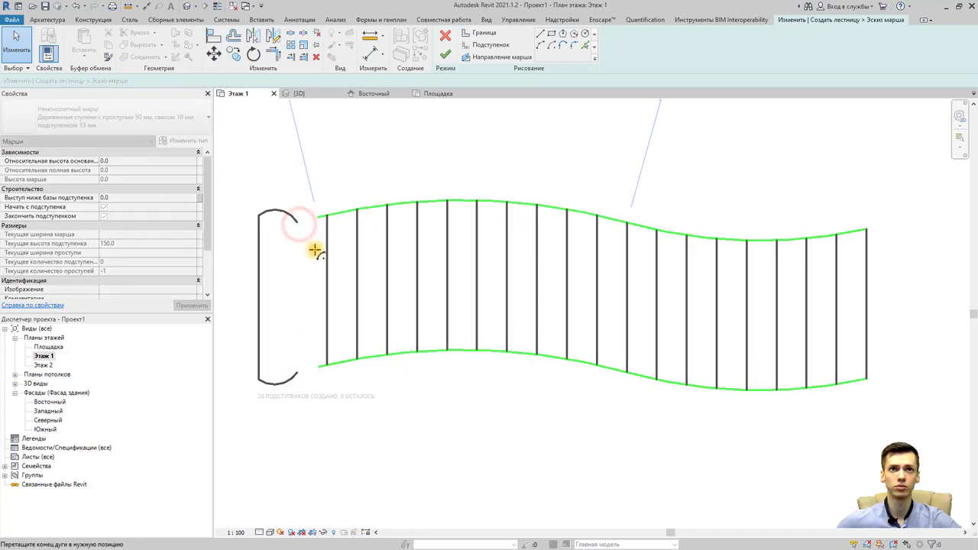
pyautogui.click(299, 323)
pyautogui.moveTo(300, 380); pyautogui.dragTo(258, 203)
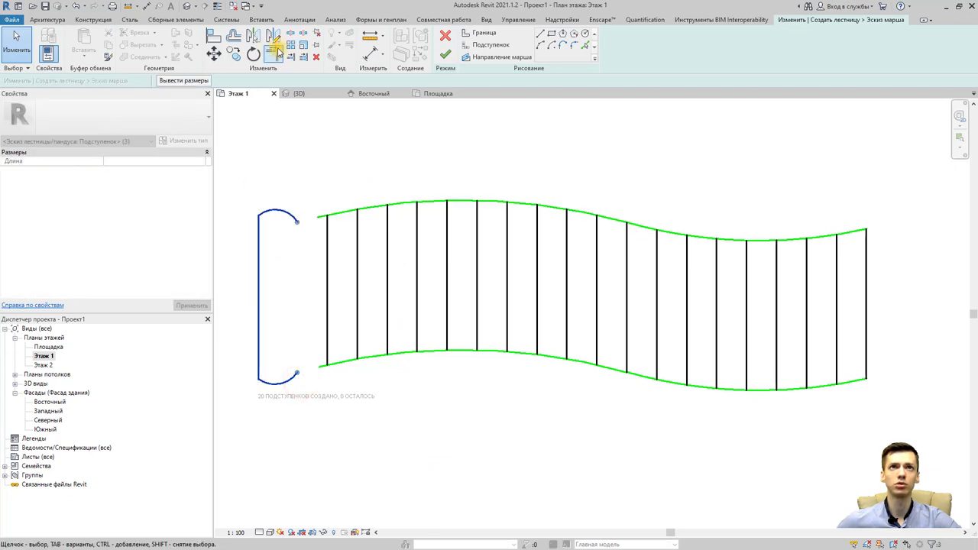
pyautogui.click(214, 52)
pyautogui.click(299, 221)
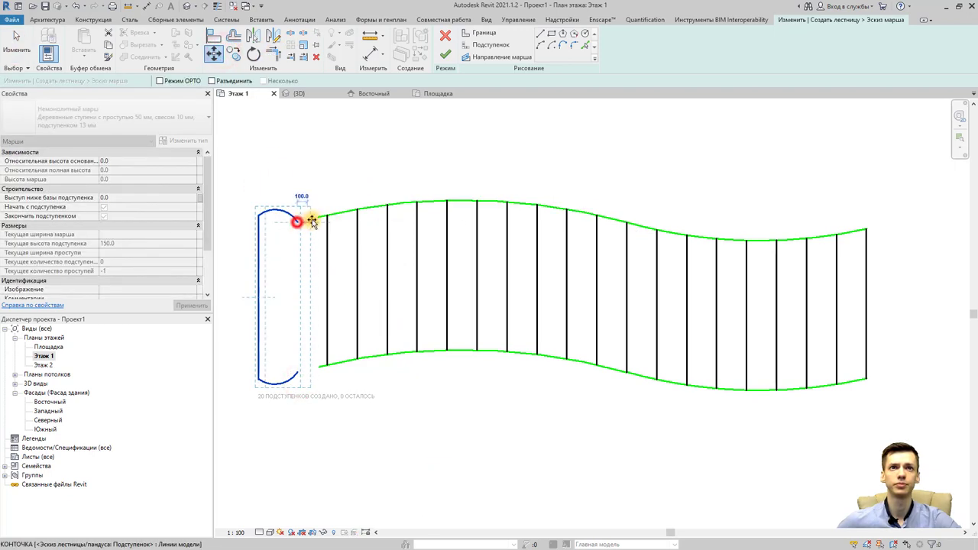
pyautogui.click(316, 218)
pyautogui.scroll(1, 314, 321)
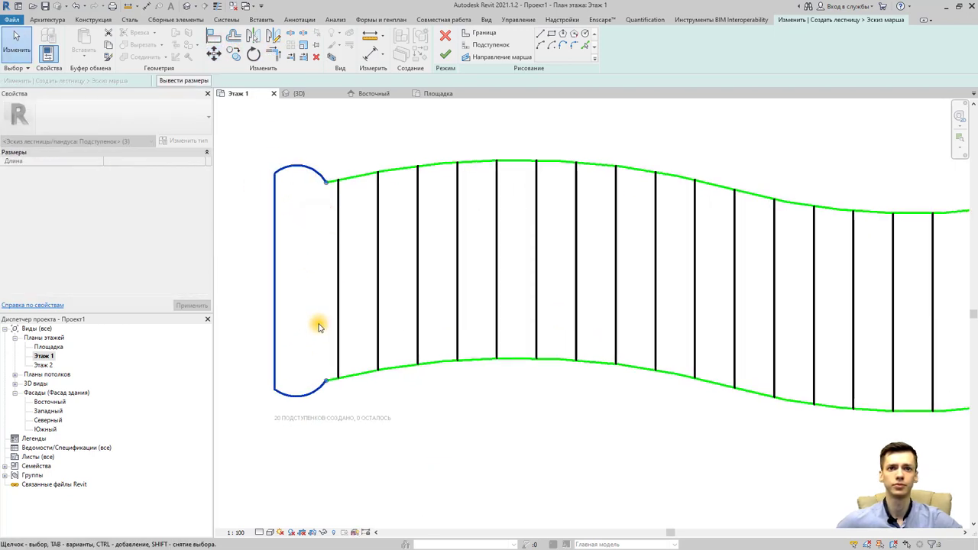
pyautogui.click(329, 317)
pyautogui.scroll(-2, 344, 306)
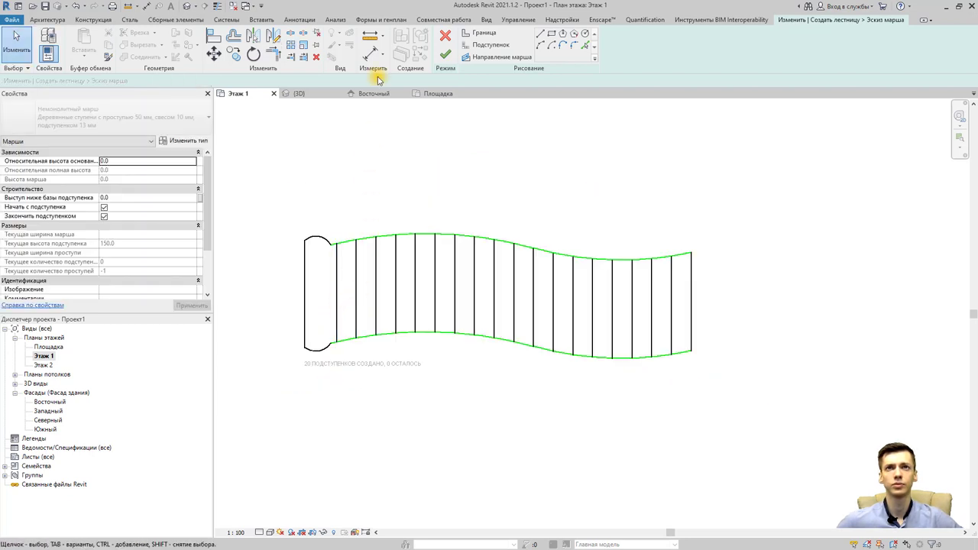
# Switch to Stair Path sketching and try a first path arc, then cancel it
pyautogui.click(493, 59)
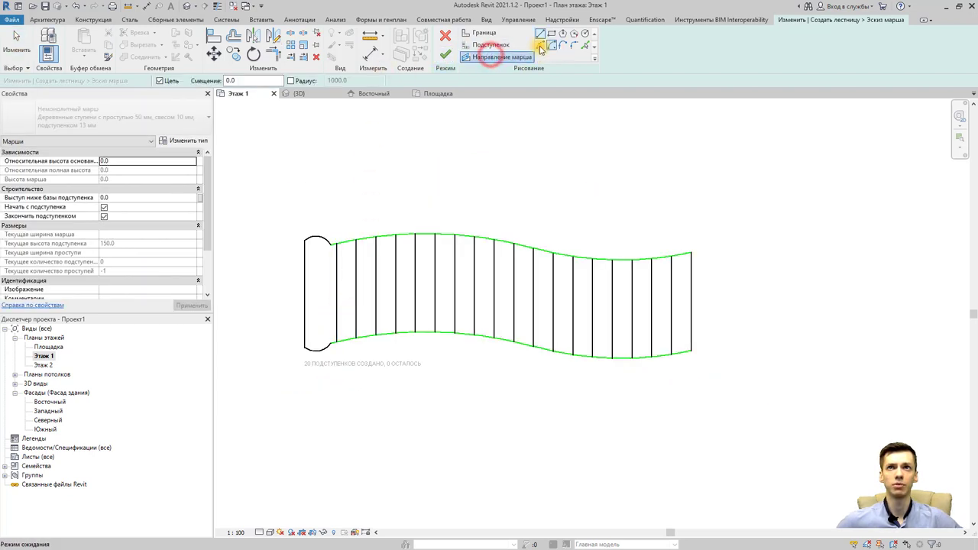
pyautogui.click(540, 45)
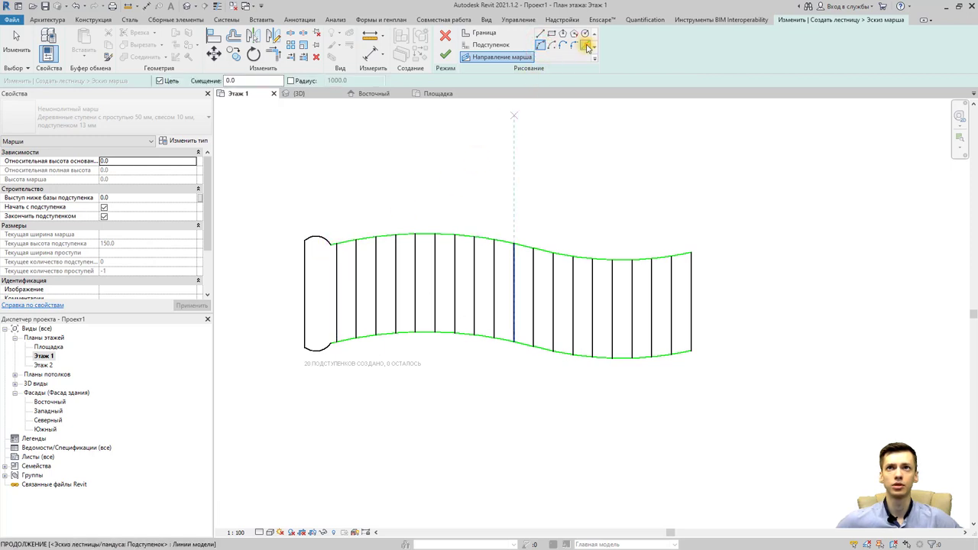
pyautogui.click(587, 46)
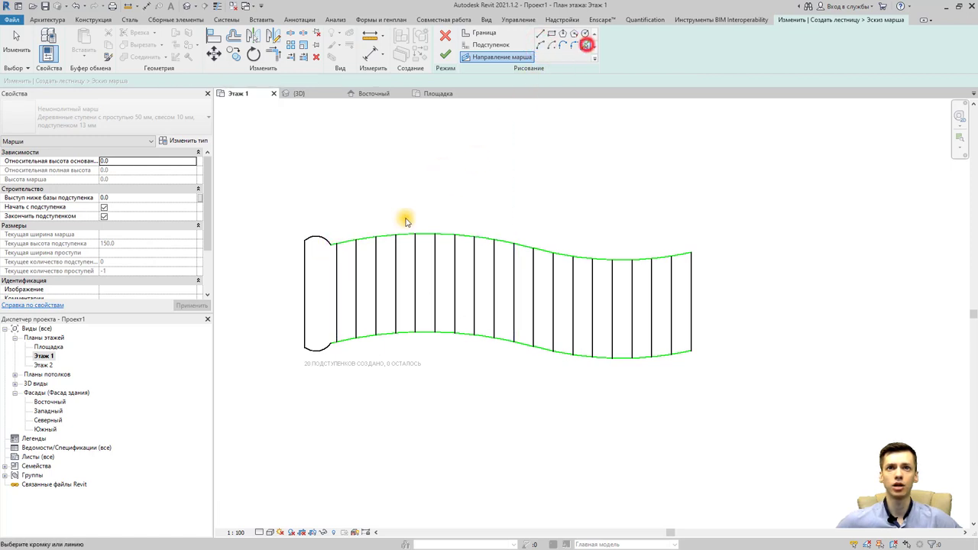
pyautogui.click(540, 46)
pyautogui.click(329, 244)
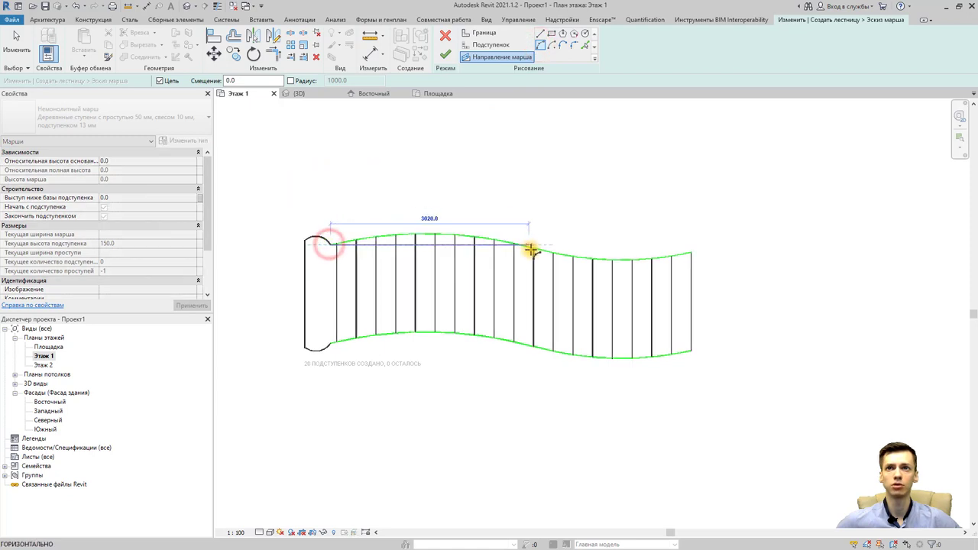
pyautogui.click(531, 250)
pyautogui.press('Escape')
pyautogui.press('Escape')
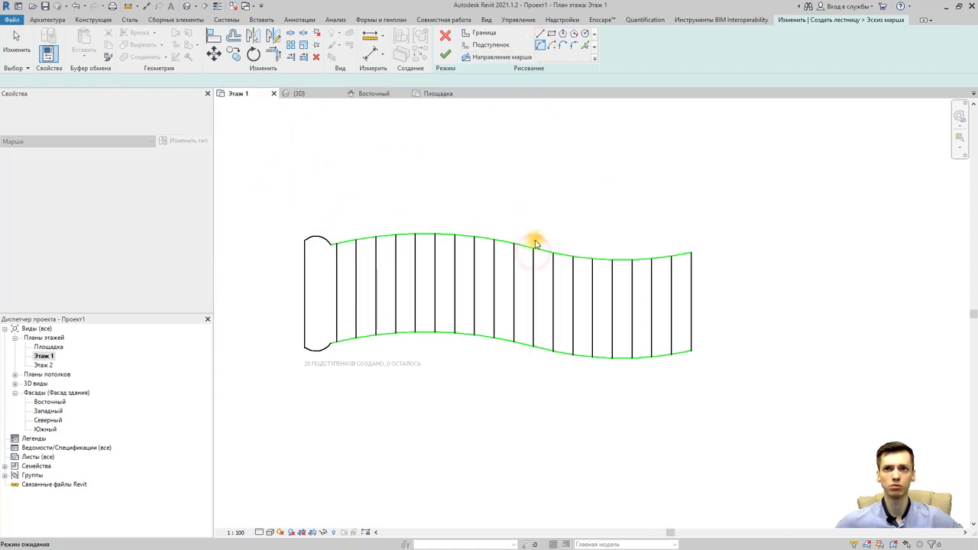
pyautogui.press('Return')
# Draw two start-end-radius stair path arcs along the wavy boundary from the landing
pyautogui.click(535, 247)
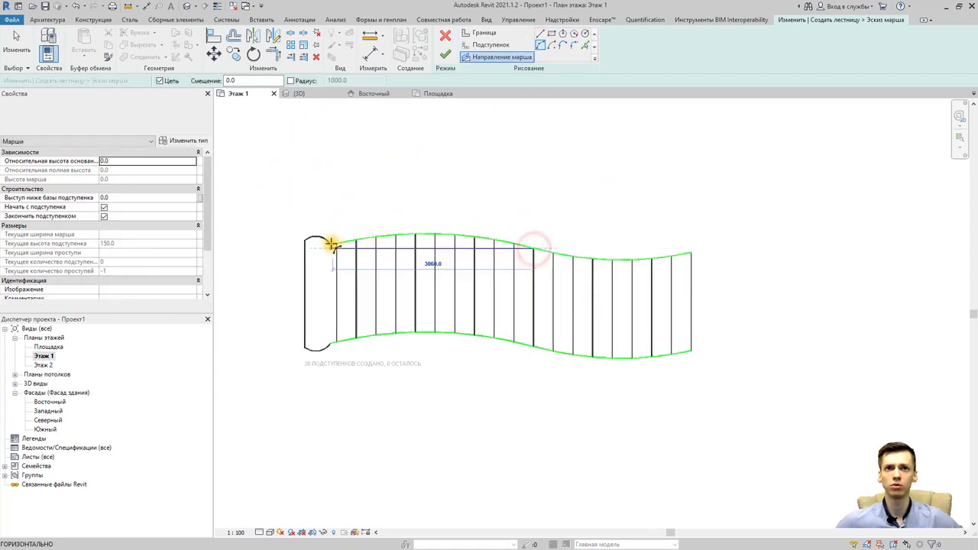
pyautogui.scroll(2, 331, 245)
pyautogui.scroll(3, 331, 245)
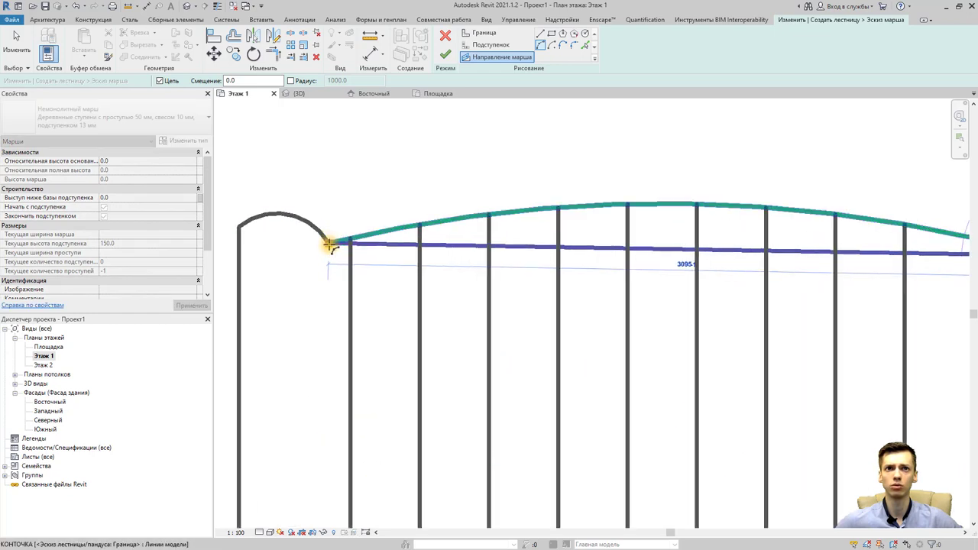
pyautogui.click(330, 244)
pyautogui.click(686, 203)
pyautogui.scroll(-3, 502, 259)
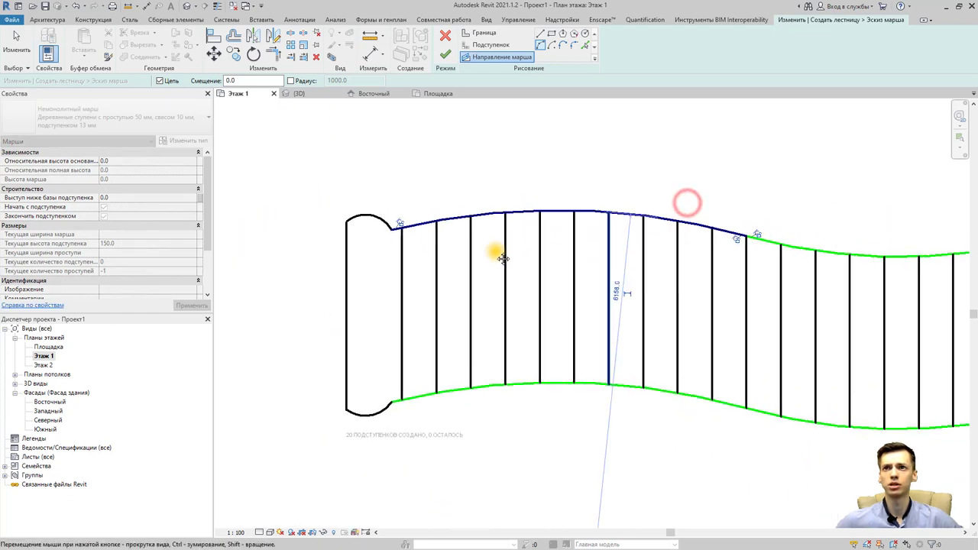
pyautogui.moveTo(503, 258); pyautogui.dragTo(251, 250, button='middle')
pyautogui.click(495, 231)
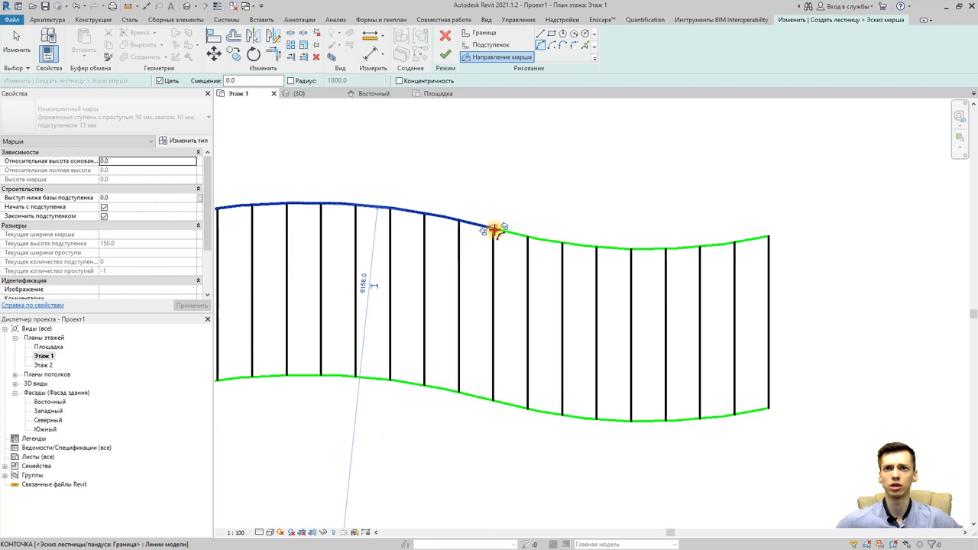
pyautogui.click(770, 237)
pyautogui.click(625, 250)
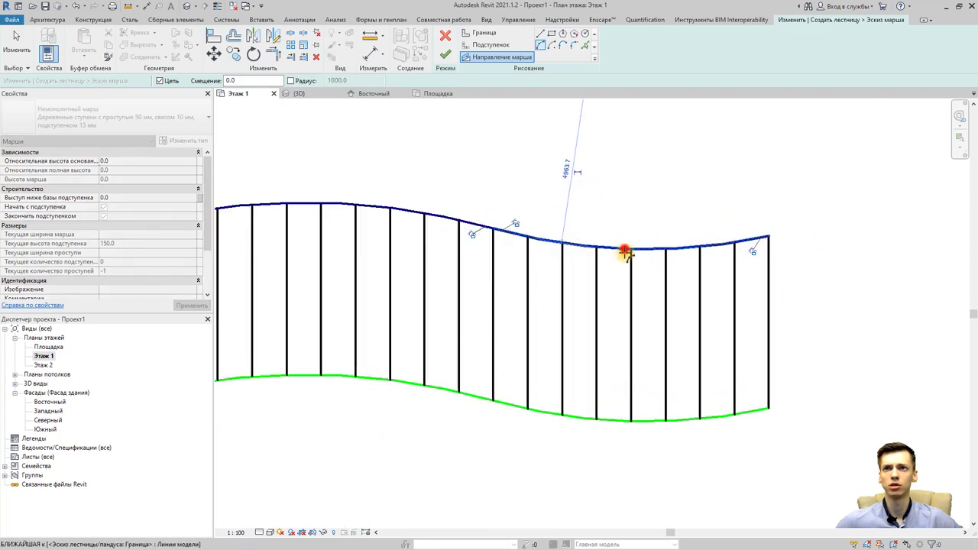
# Move the two-arc stair path into the middle of the run and check it
pyautogui.click(583, 251)
pyautogui.moveTo(564, 265); pyautogui.dragTo(721, 278, button='middle')
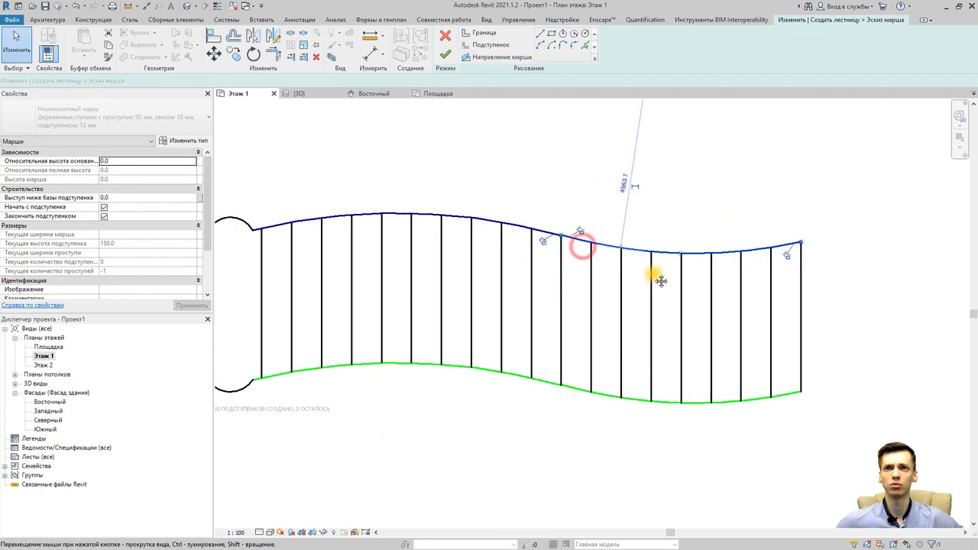
pyautogui.click(527, 210)
pyautogui.press('Escape')
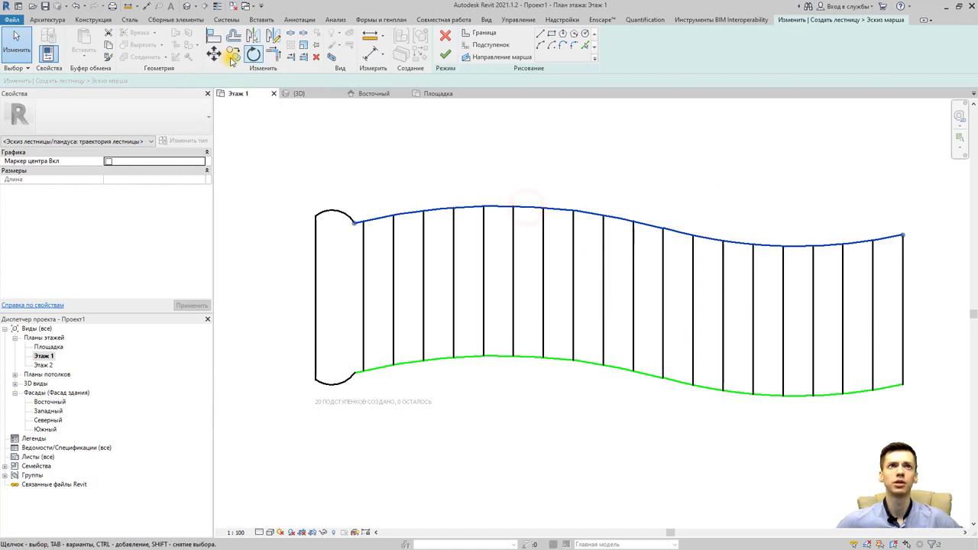
pyautogui.click(214, 55)
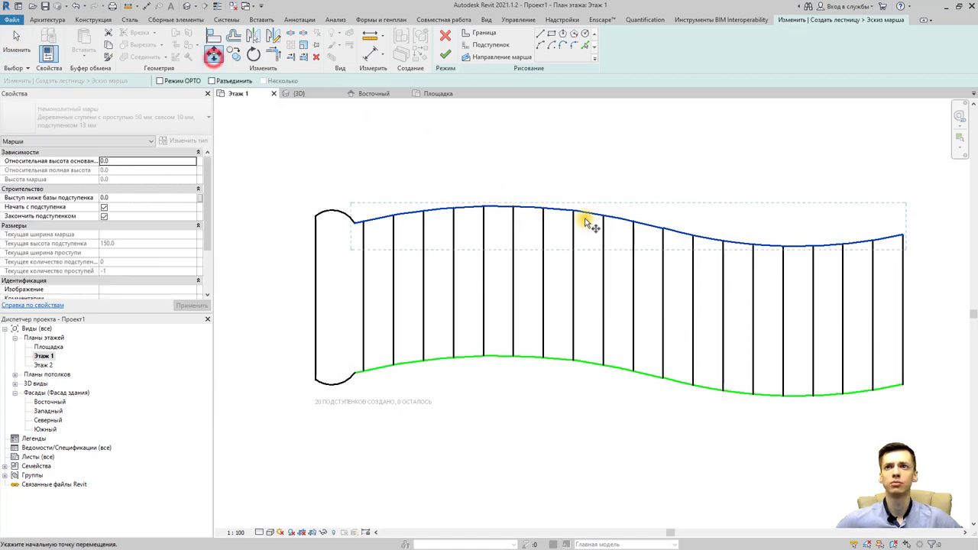
pyautogui.click(664, 229)
pyautogui.press('Escape')
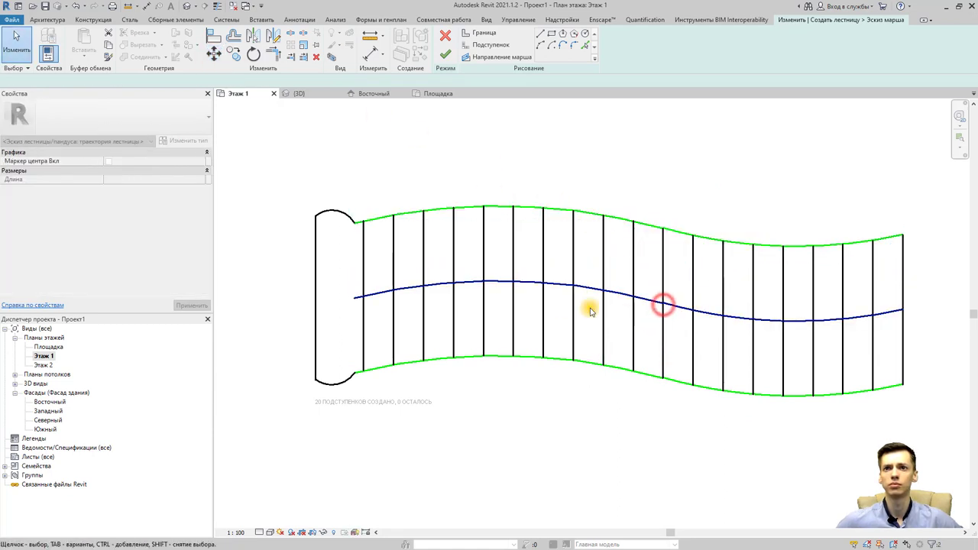
pyautogui.click(360, 300)
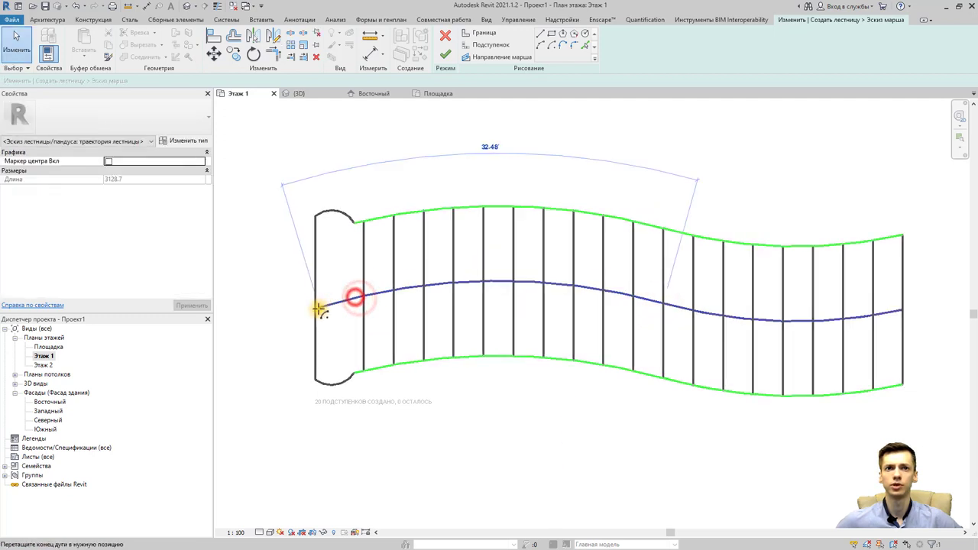
pyautogui.press('Escape')
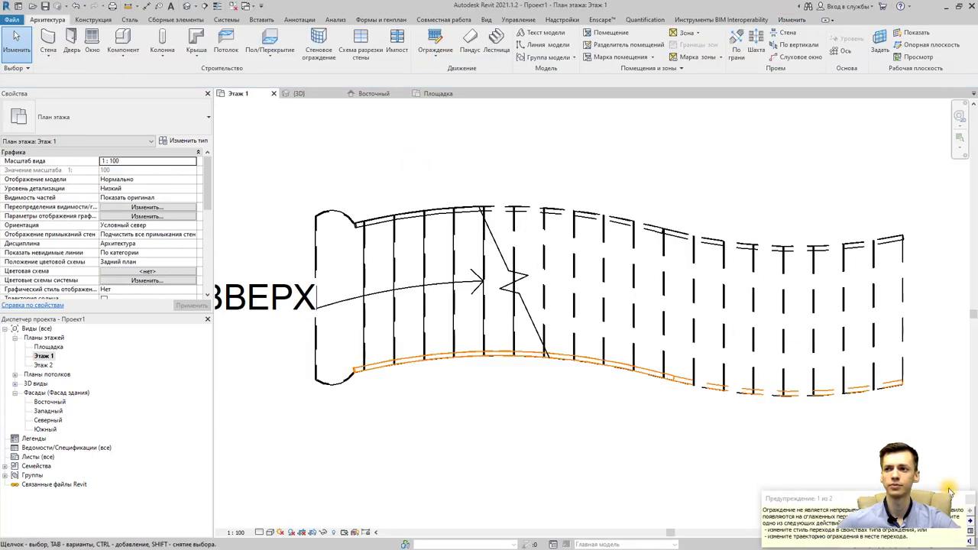
# Dismiss the railing warning shown after finishing the stair edit
pyautogui.click(970, 499)
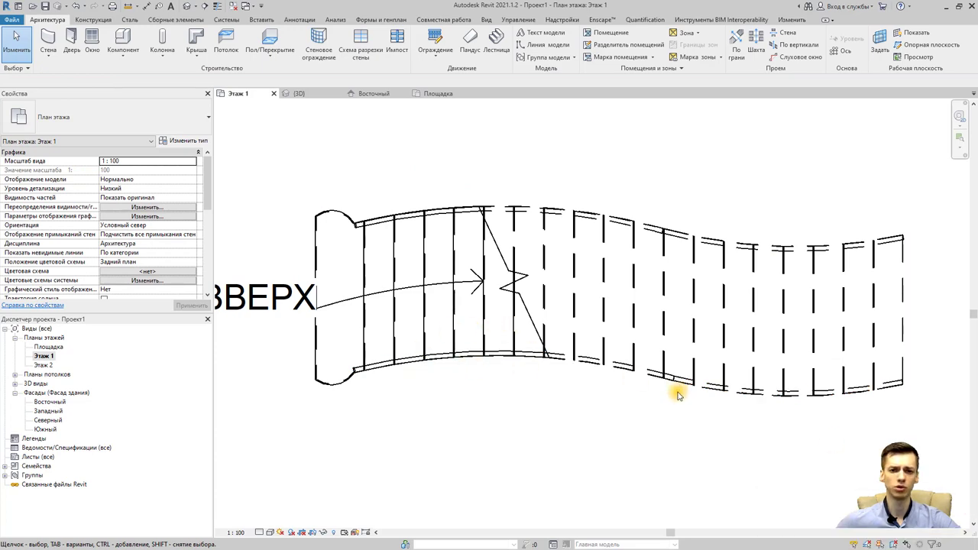
# Open the default 3D view, orbit around the selected wavy stair, then return to Этаж 1
pyautogui.click(189, 10)
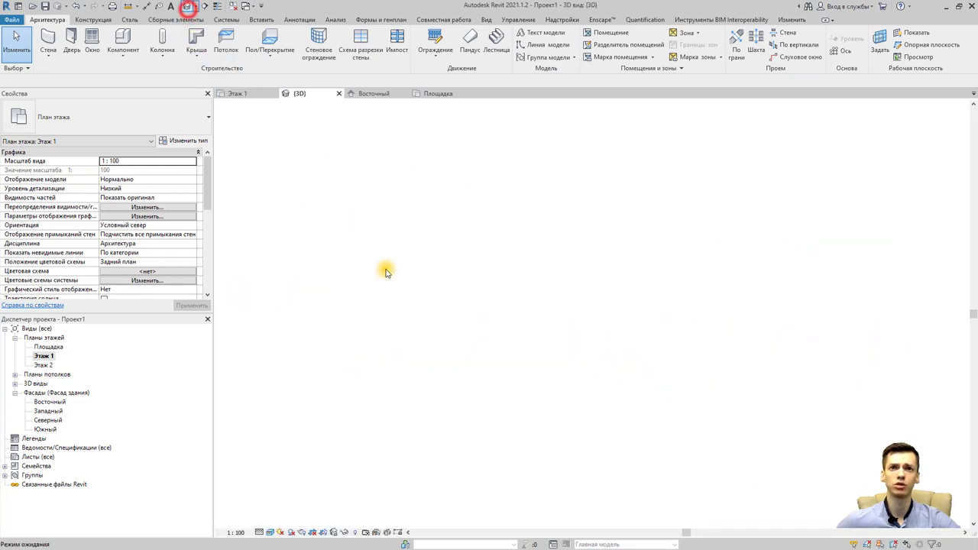
pyautogui.scroll(3, 618, 382)
pyautogui.keyDown('shift'); pyautogui.moveTo(535, 417); pyautogui.dragTo(679, 363, button='middle'); pyautogui.keyUp('shift')
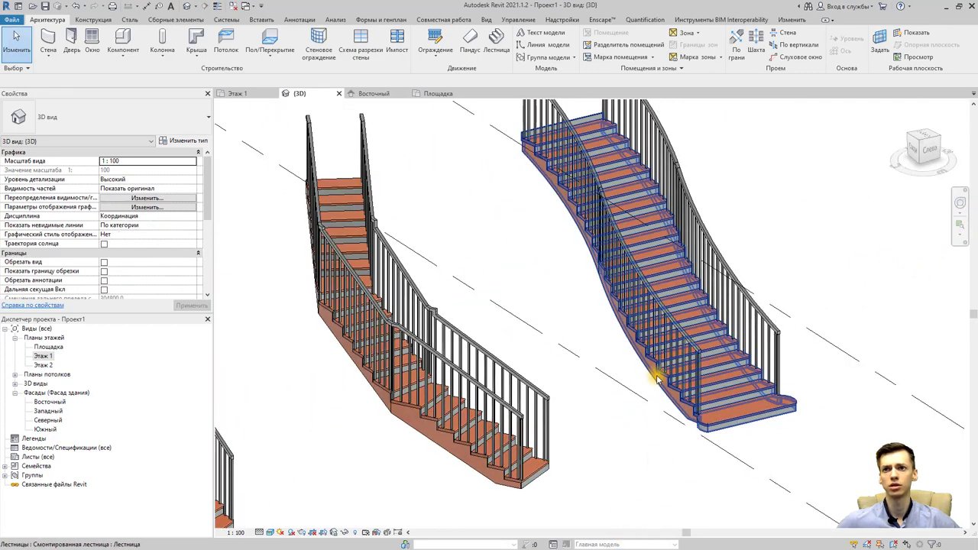
pyautogui.click(657, 374)
pyautogui.moveTo(657, 375)
pyautogui.keyDown('shift'); pyautogui.mouseDown(button='middle')
pyautogui.moveTo(545, 439)
pyautogui.moveTo(474, 430)
pyautogui.moveTo(474, 343)
pyautogui.moveTo(622, 316)
pyautogui.moveTo(585, 367)
pyautogui.moveTo(695, 384)
pyautogui.moveTo(751, 382)
pyautogui.moveTo(831, 356)
pyautogui.moveTo(831, 338)
pyautogui.moveTo(247, 334)
pyautogui.mouseUp(button='middle'); pyautogui.keyUp('shift')
pyautogui.doubleClick(43, 356)
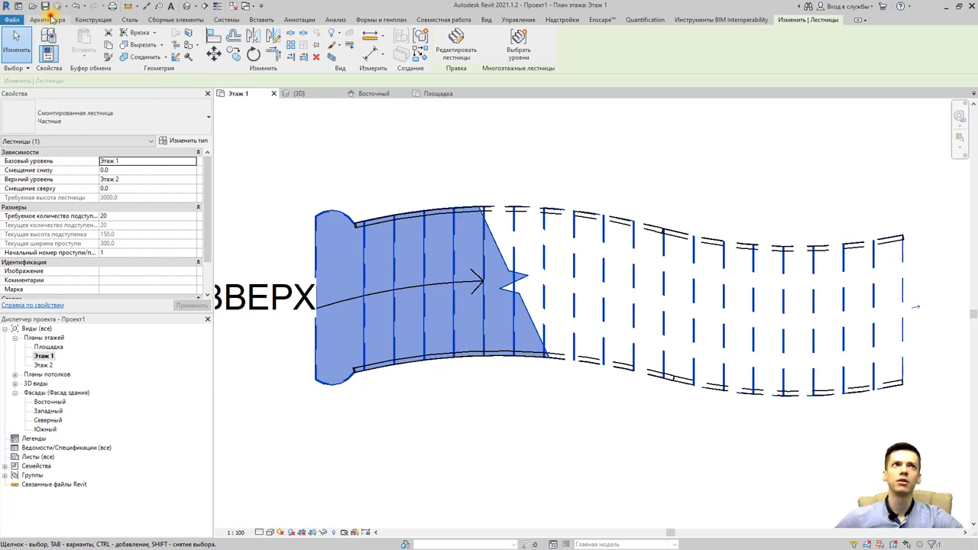
# Reopen the stair for editing and place a 20-riser full-step spiral run below it
pyautogui.click(457, 42)
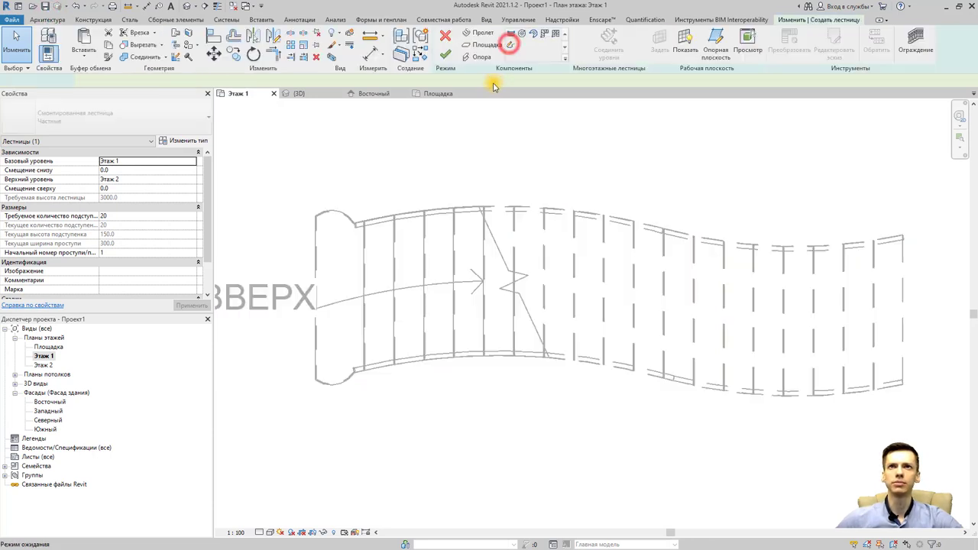
pyautogui.click(522, 35)
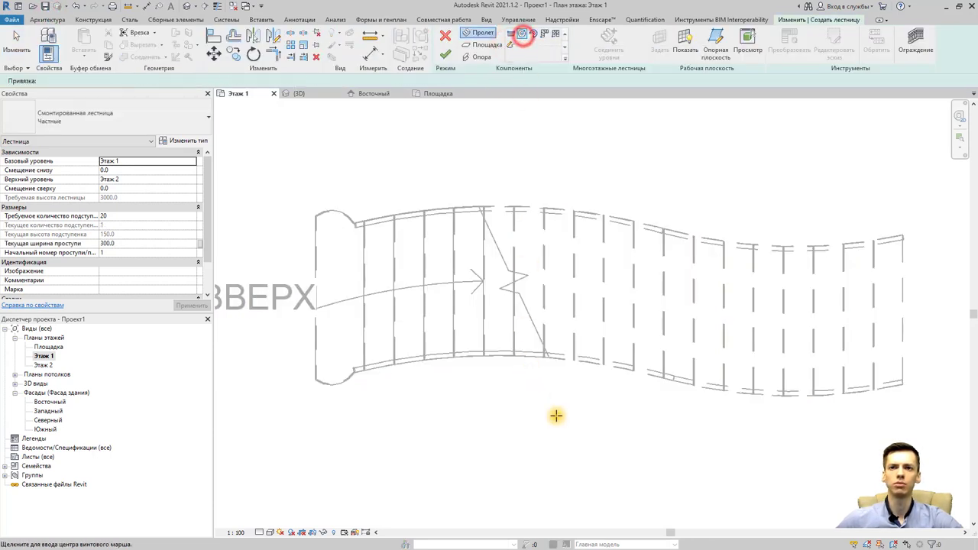
pyautogui.moveTo(863, 415); pyautogui.dragTo(496, 244, button='middle')
pyautogui.click(469, 358)
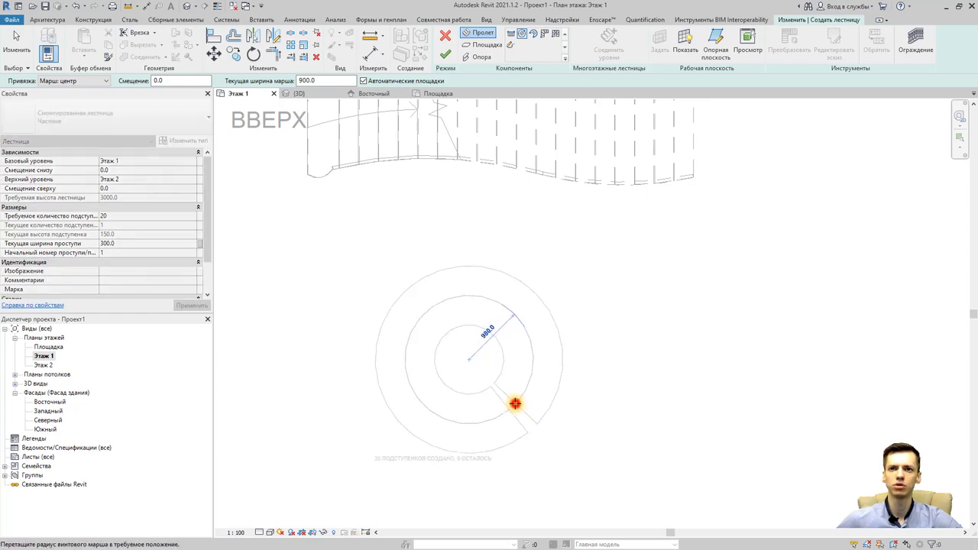
pyautogui.click(515, 403)
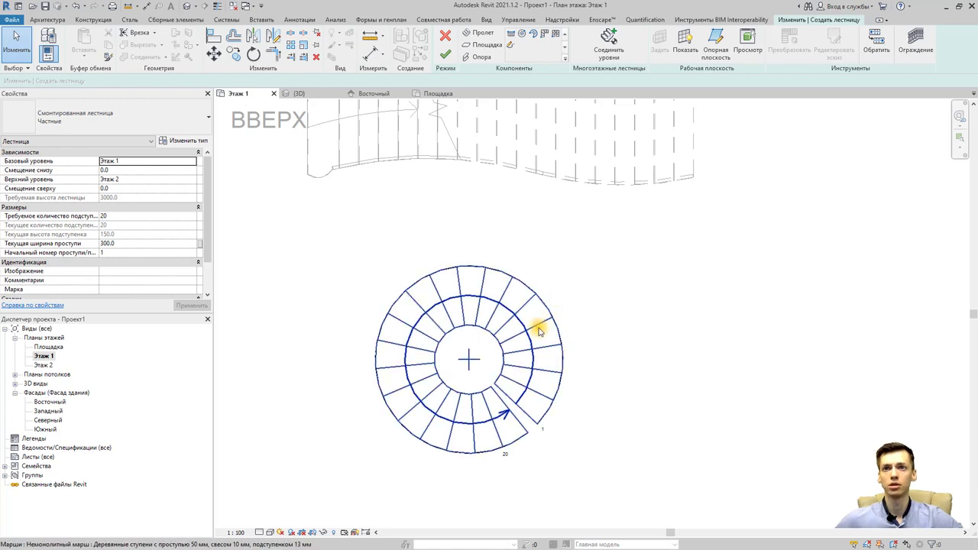
pyautogui.click(539, 326)
pyautogui.click(540, 325)
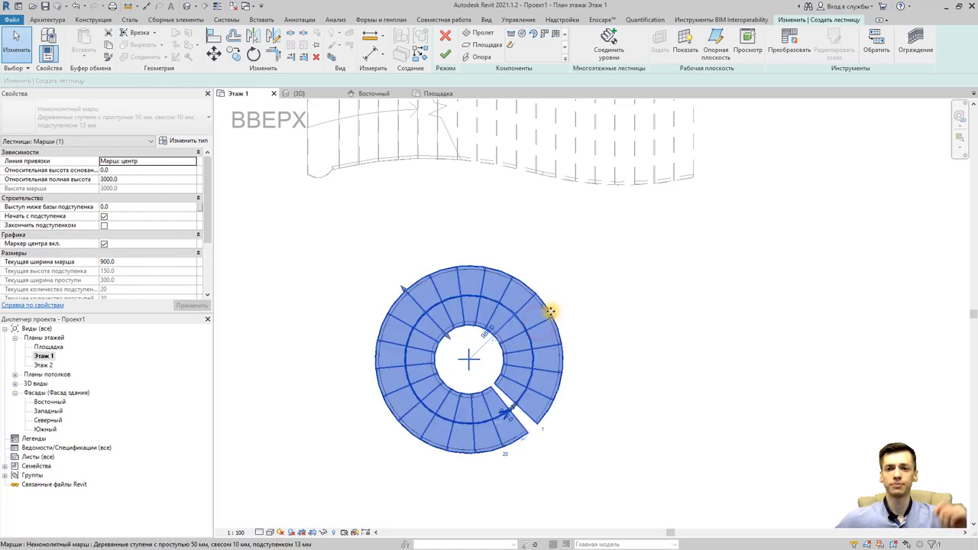
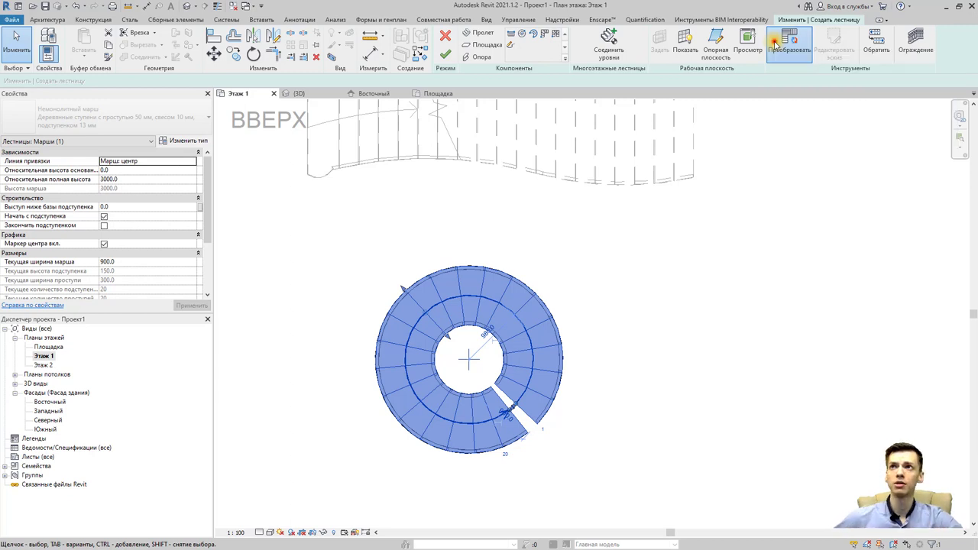
# Convert the spiral run to a sketch-based run and delete its outer boundary arc, leaving the inner circle
pyautogui.click(785, 43)
pyautogui.click(565, 212)
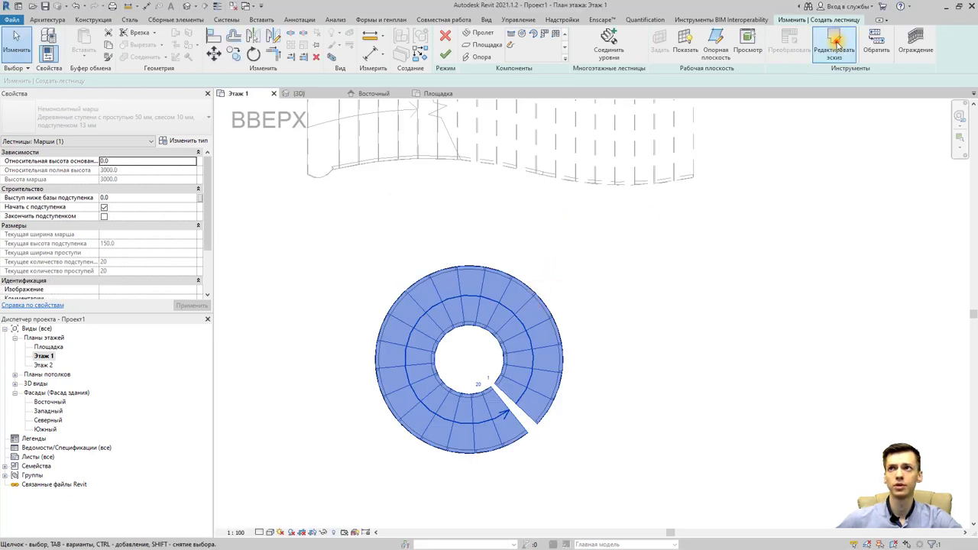
pyautogui.click(835, 39)
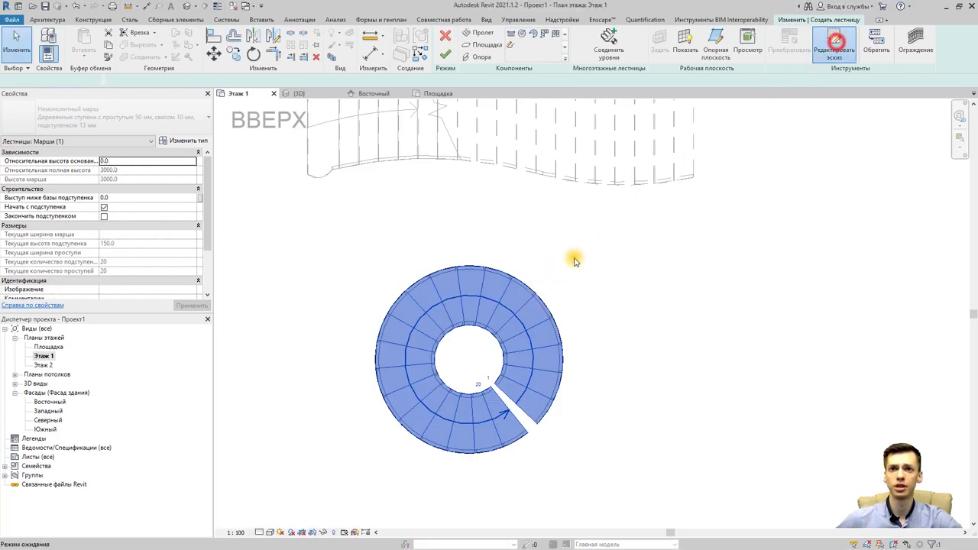
pyautogui.click(554, 312)
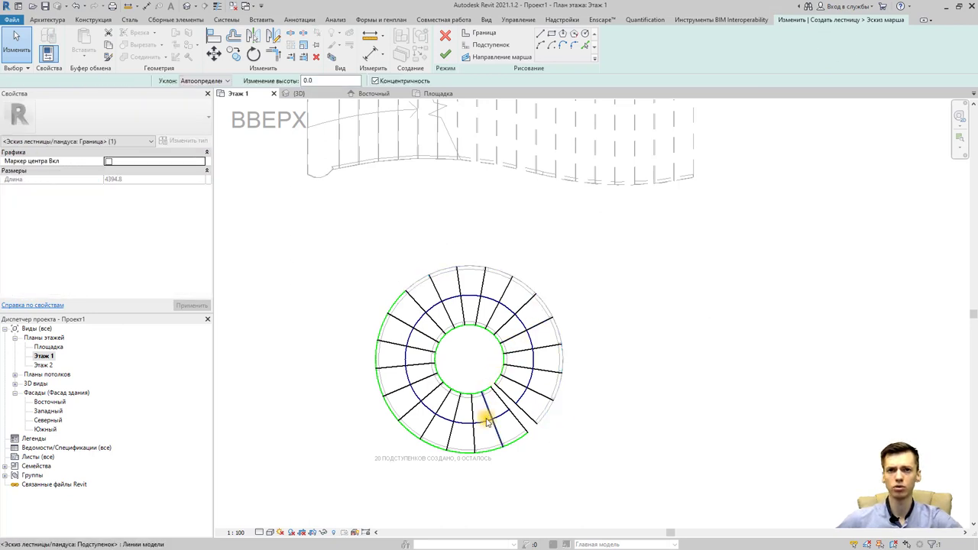
pyautogui.click(466, 449)
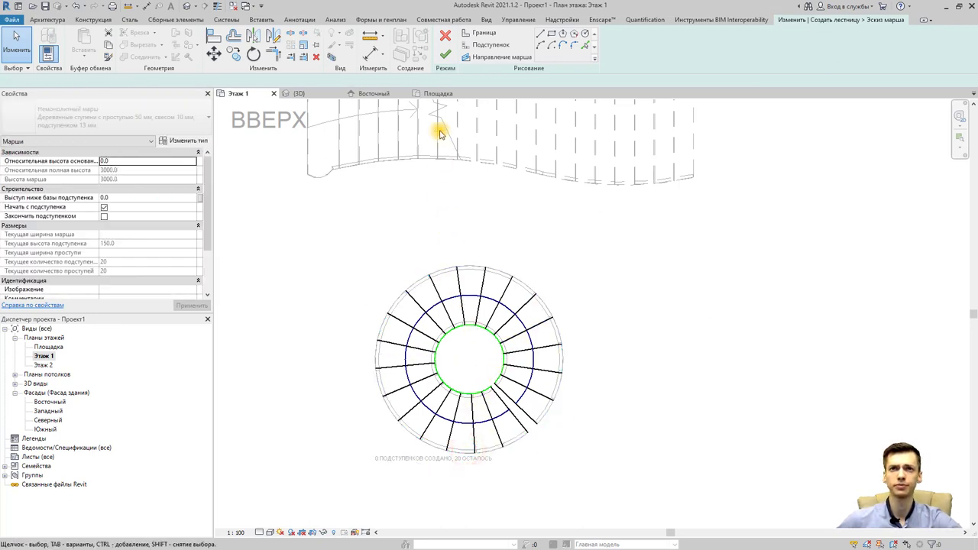
pyautogui.click(482, 48)
# Draw a rectangular boundary around the spiral stair
pyautogui.click(488, 36)
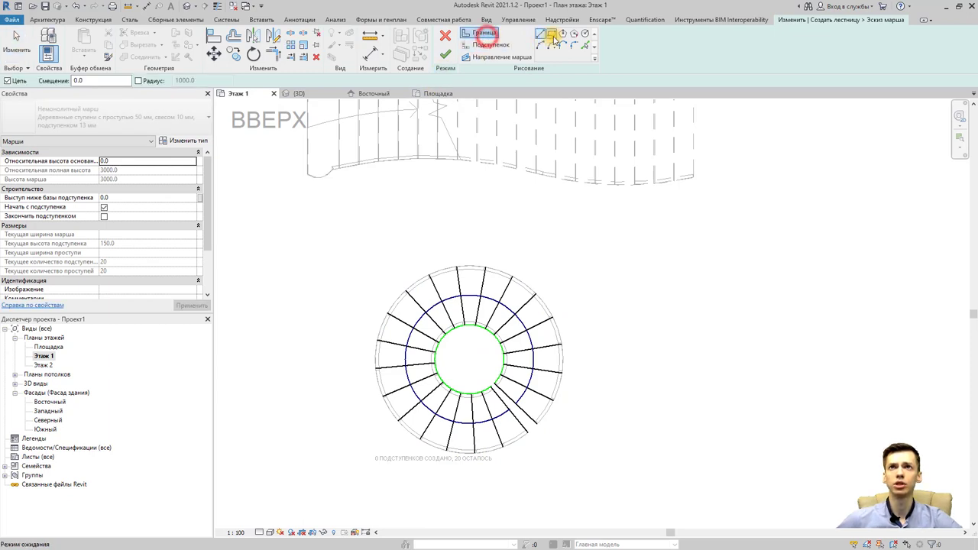
pyautogui.click(551, 37)
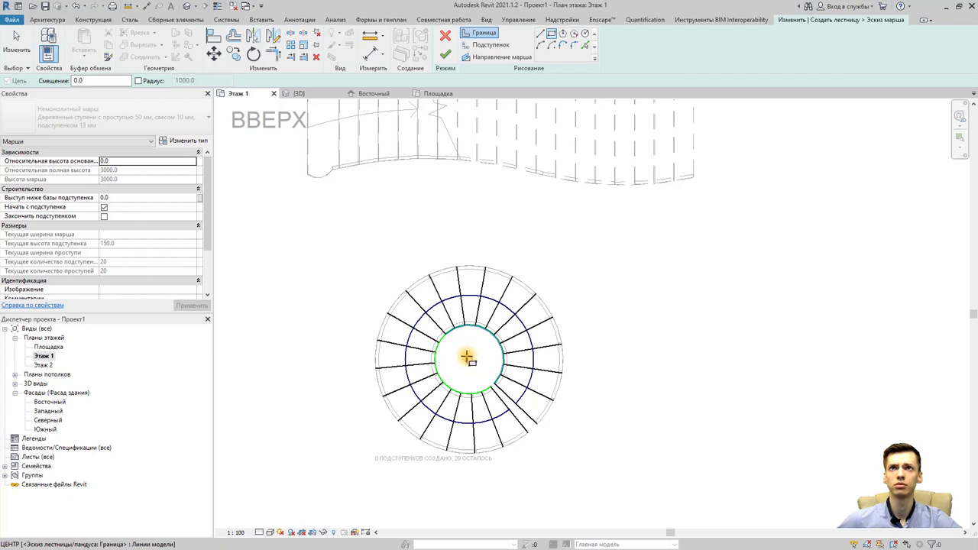
pyautogui.click(371, 266)
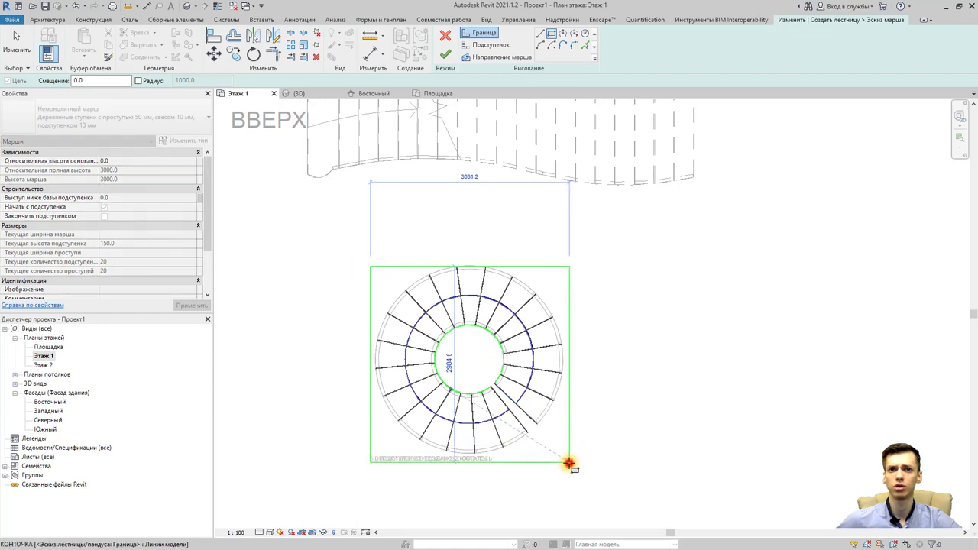
pyautogui.click(569, 463)
pyautogui.press('Escape')
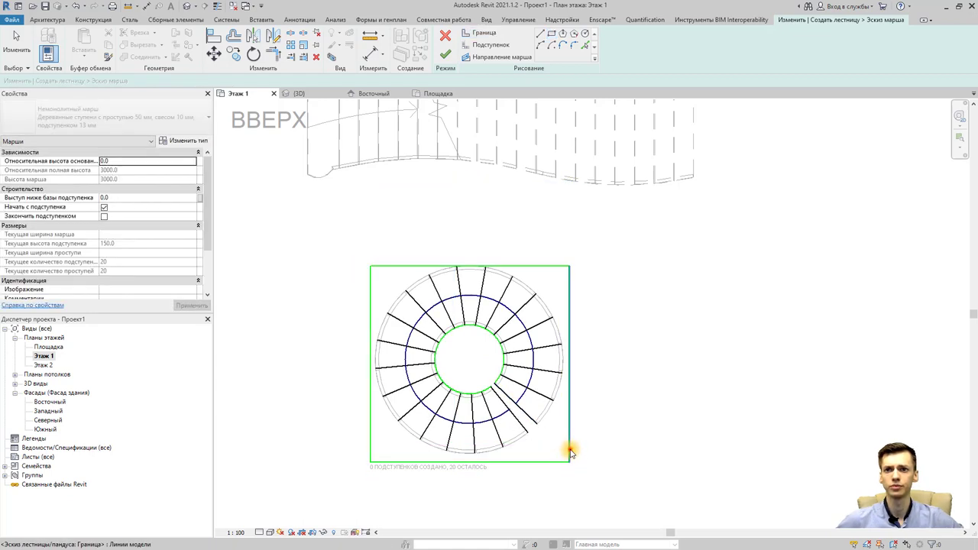
# Shorten the right boundary line from the bottom, leaving the lower-right corner open
pyautogui.click(570, 453)
pyautogui.moveTo(570, 463); pyautogui.dragTo(566, 442)
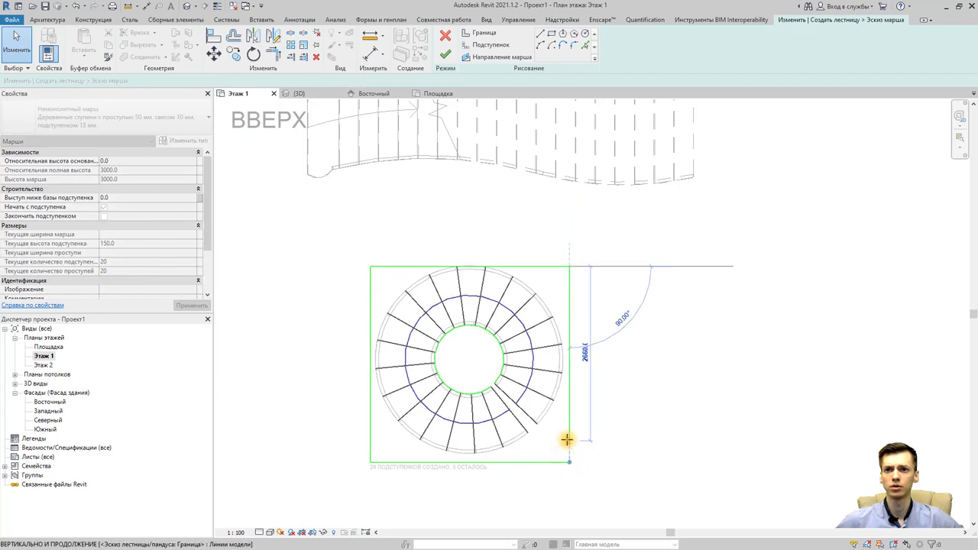
pyautogui.moveTo(566, 438)
pyautogui.mouseDown()
pyautogui.moveTo(553, 461)
pyautogui.moveTo(566, 449)
pyautogui.mouseUp()
pyautogui.click(558, 461)
pyautogui.click(562, 448)
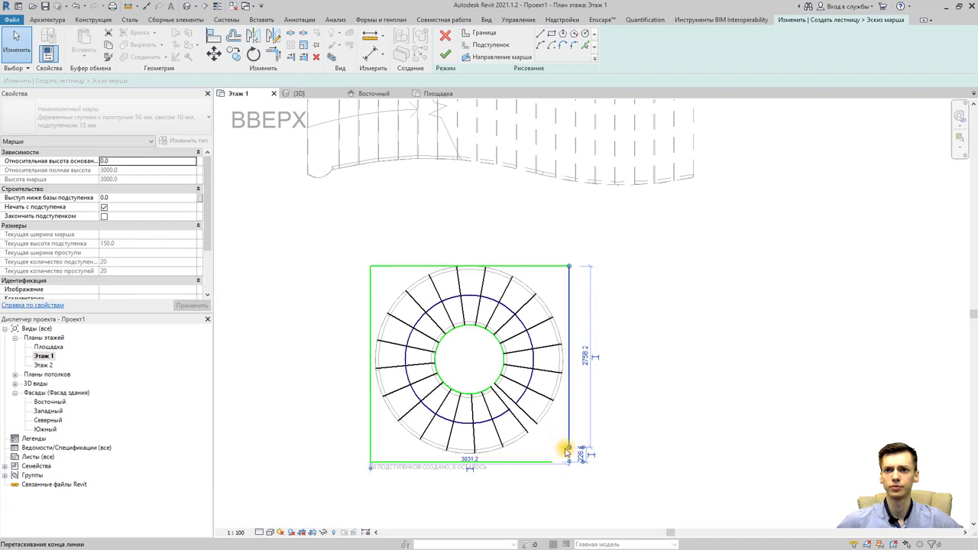
pyautogui.click(565, 450)
pyautogui.click(500, 385)
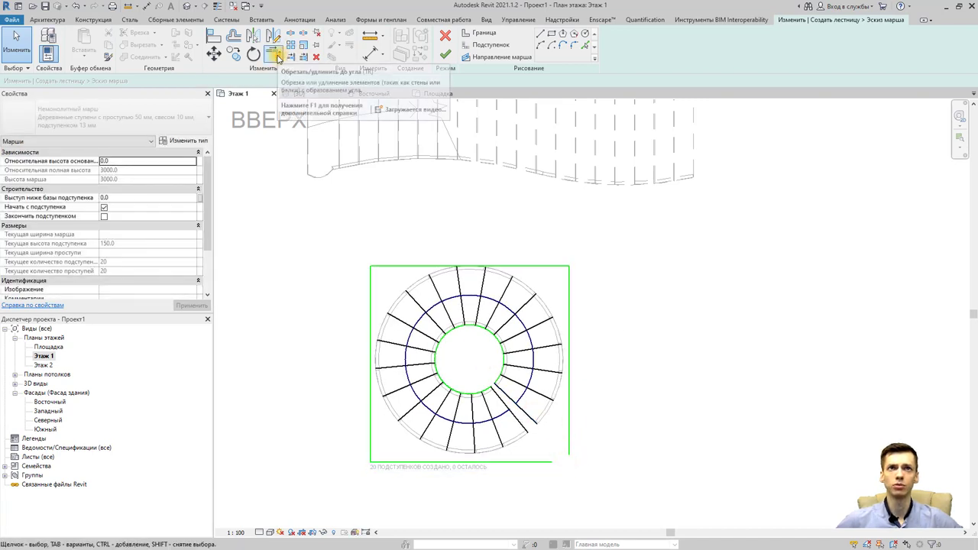
# Extend the lower-right riser to the opening corner and the right-side risers to the right boundary
pyautogui.click(273, 52)
pyautogui.click(524, 432)
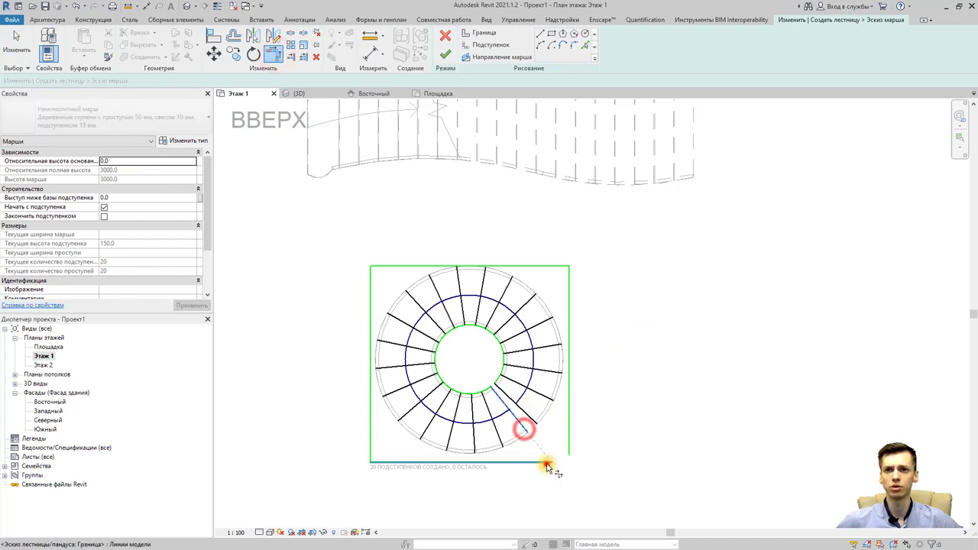
pyautogui.click(547, 461)
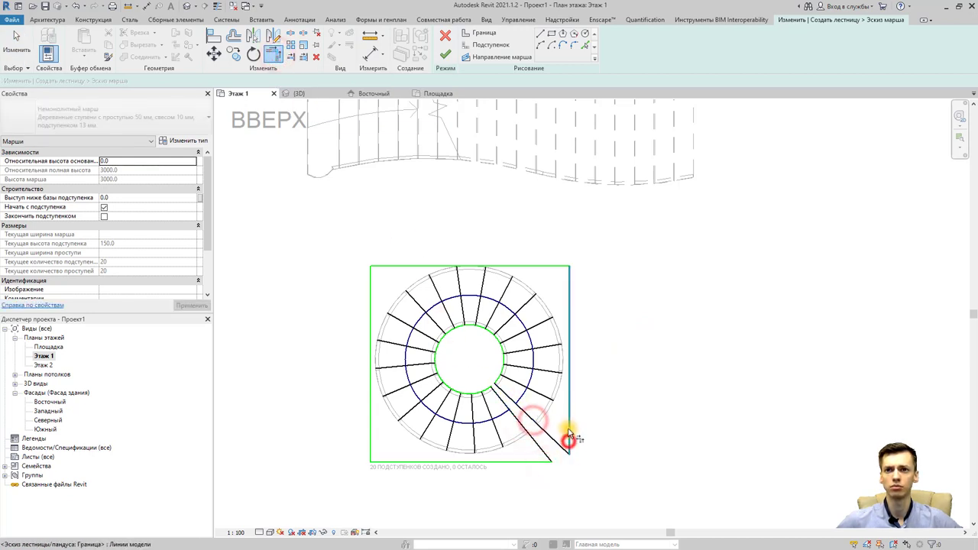
pyautogui.press('Escape')
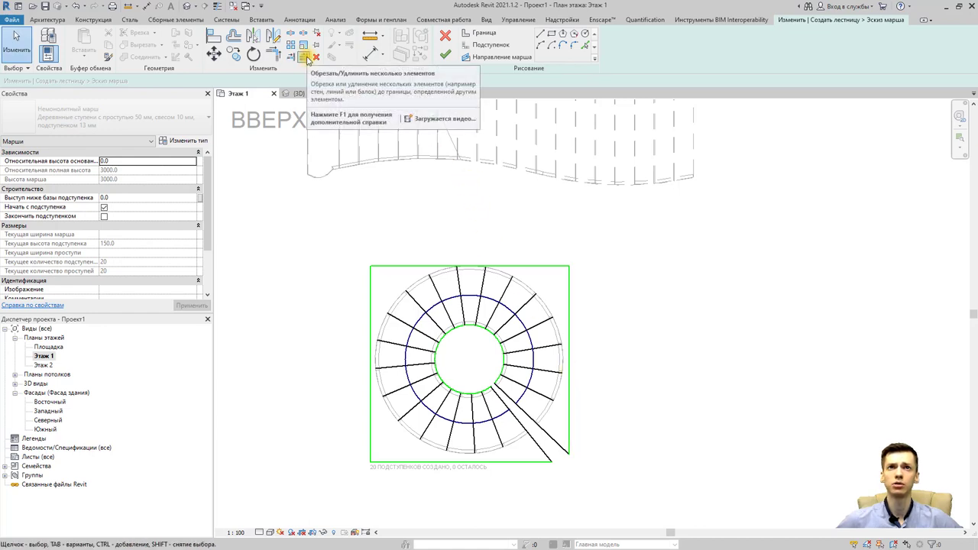
pyautogui.click(307, 59)
pyautogui.click(567, 337)
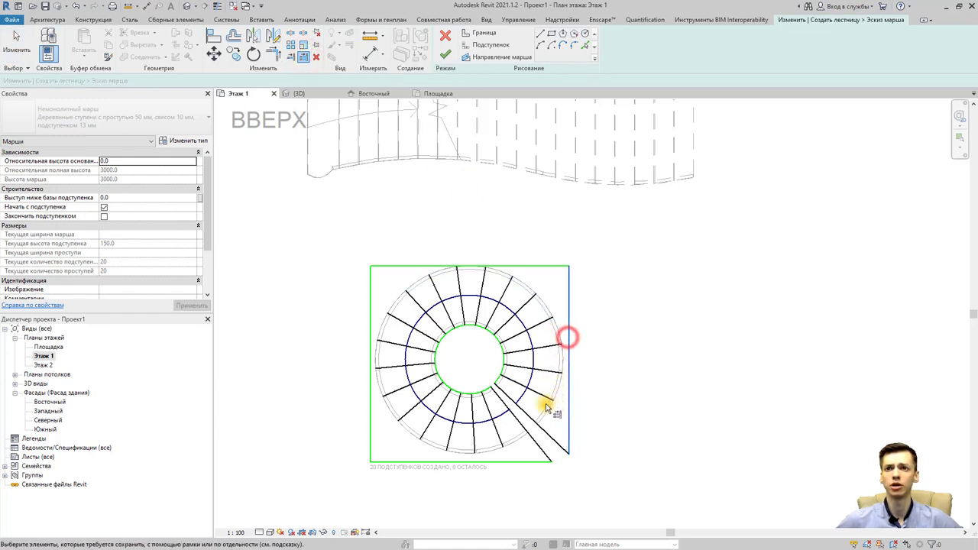
pyautogui.moveTo(544, 405); pyautogui.dragTo(539, 295)
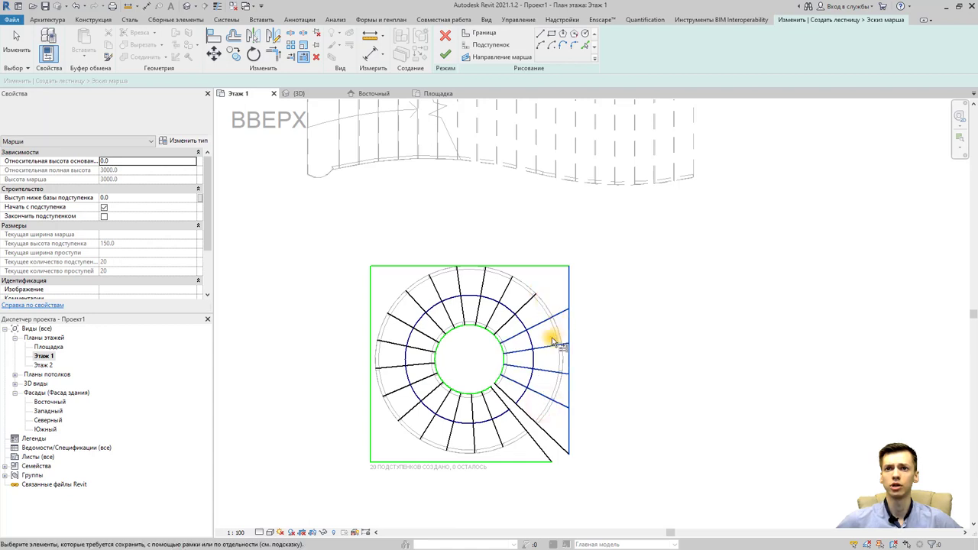
pyautogui.click(534, 298)
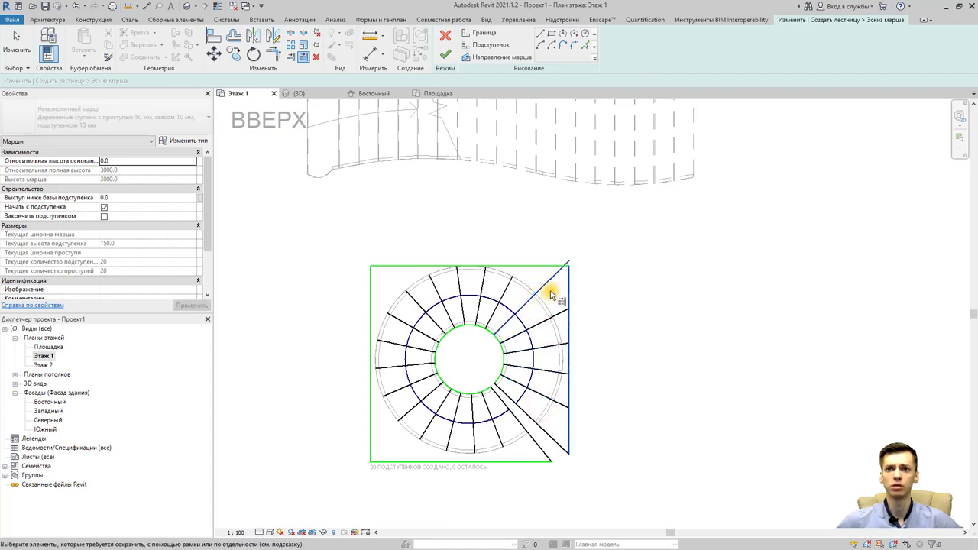
pyautogui.press('Escape')
pyautogui.press('Escape')
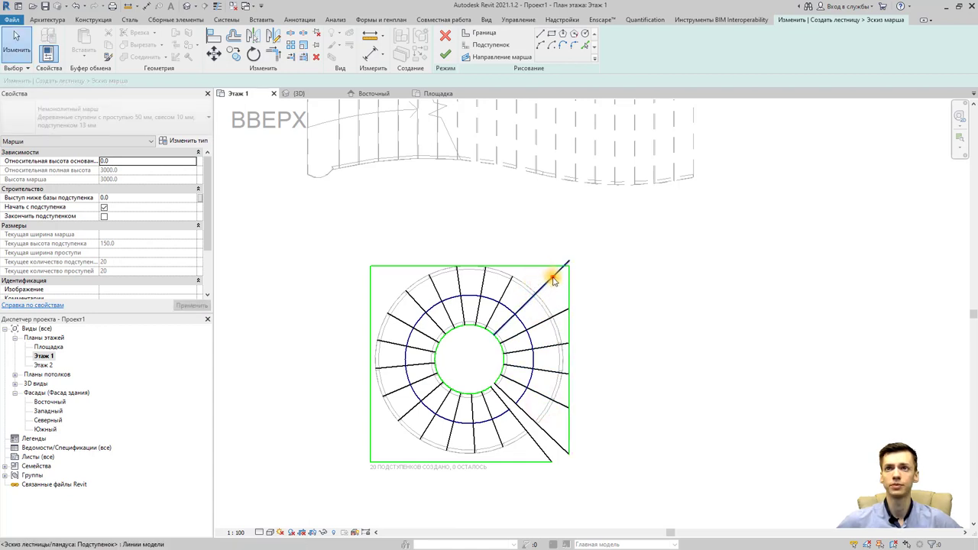
# Trim the top-right riser to the corner and extend the upper risers to the top boundary
pyautogui.click(552, 280)
pyautogui.click(291, 57)
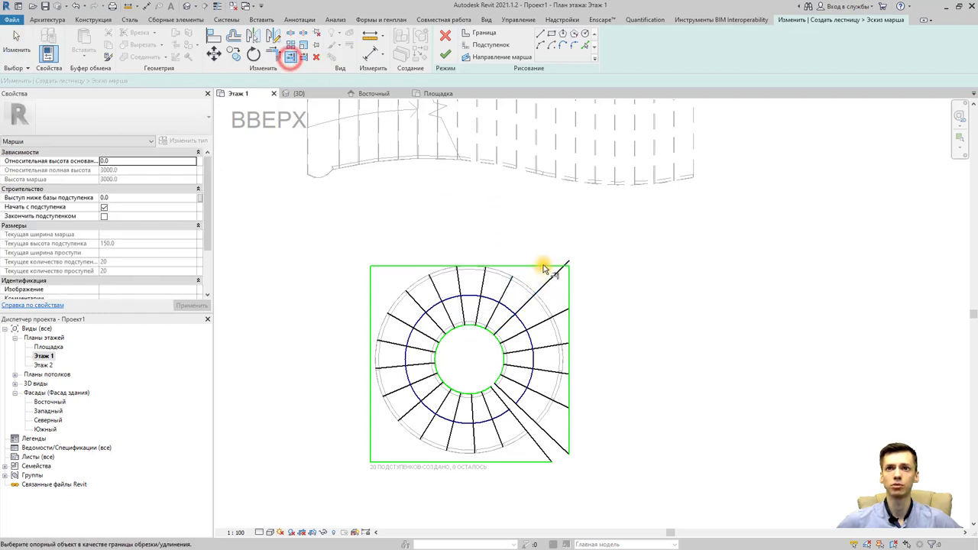
pyautogui.click(543, 263)
pyautogui.click(551, 282)
pyautogui.click(303, 56)
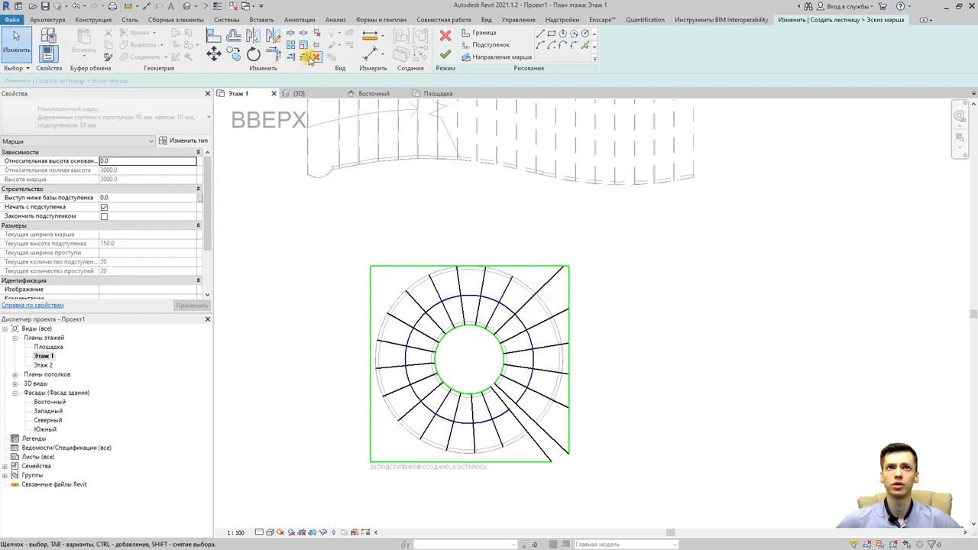
pyautogui.click(535, 268)
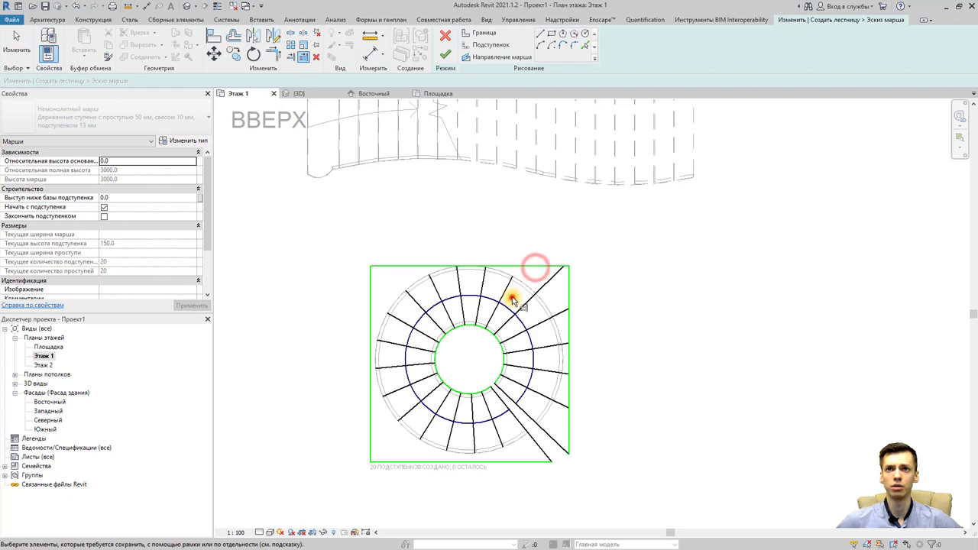
pyautogui.moveTo(513, 293)
pyautogui.mouseDown()
pyautogui.moveTo(407, 285)
pyautogui.moveTo(378, 302)
pyautogui.mouseUp()
pyautogui.press('Escape')
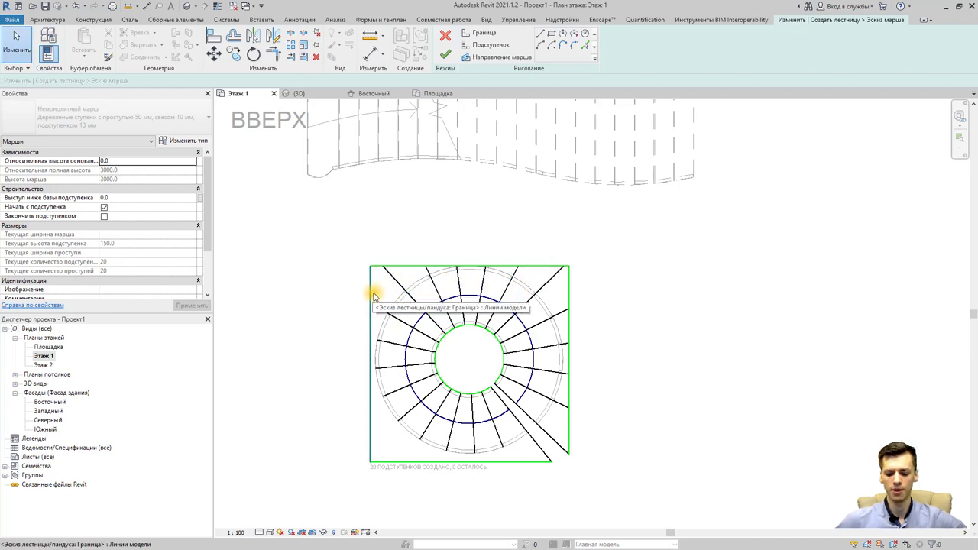
# Extend the lower-left risers to the left boundary and the lower risers to the bottom boundary
pyautogui.click(368, 301)
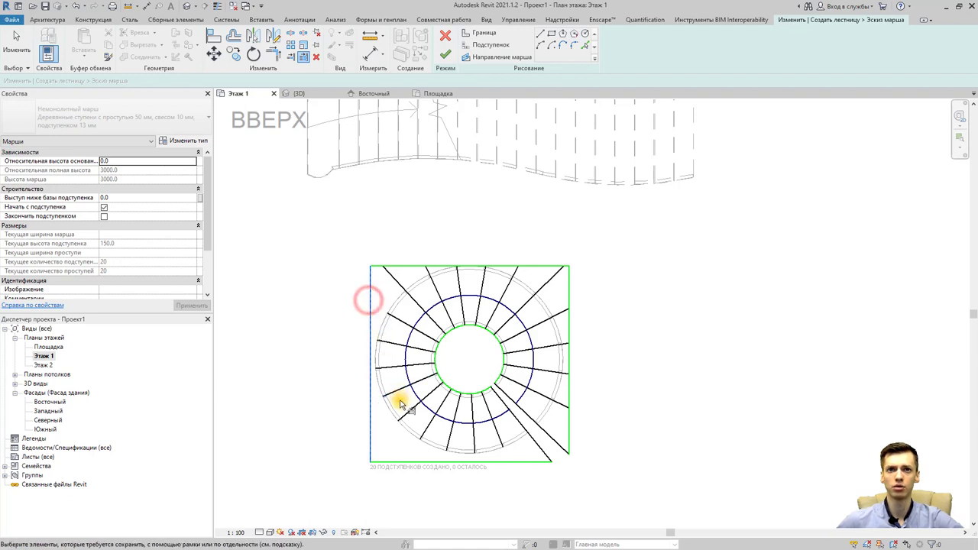
pyautogui.moveTo(400, 404); pyautogui.dragTo(381, 314)
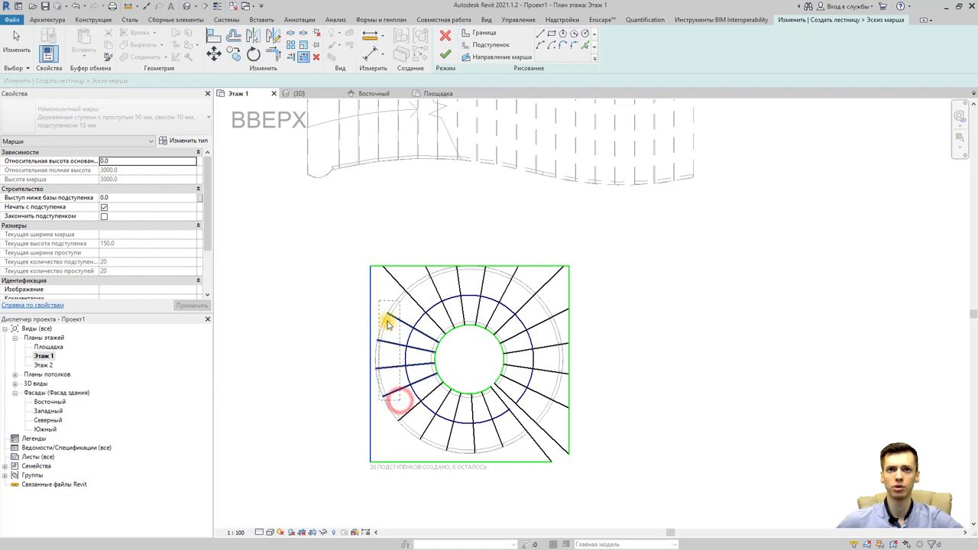
pyautogui.click(408, 422)
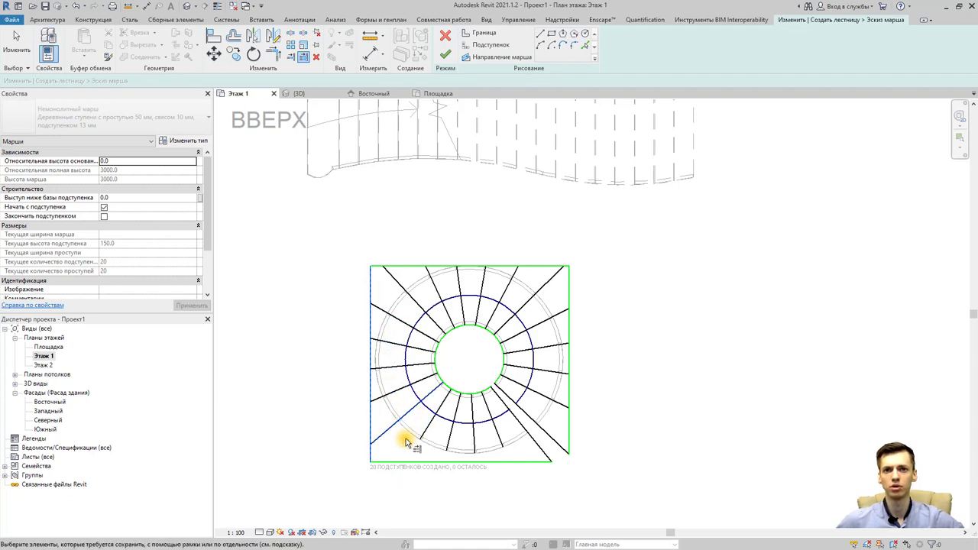
pyautogui.press('Escape')
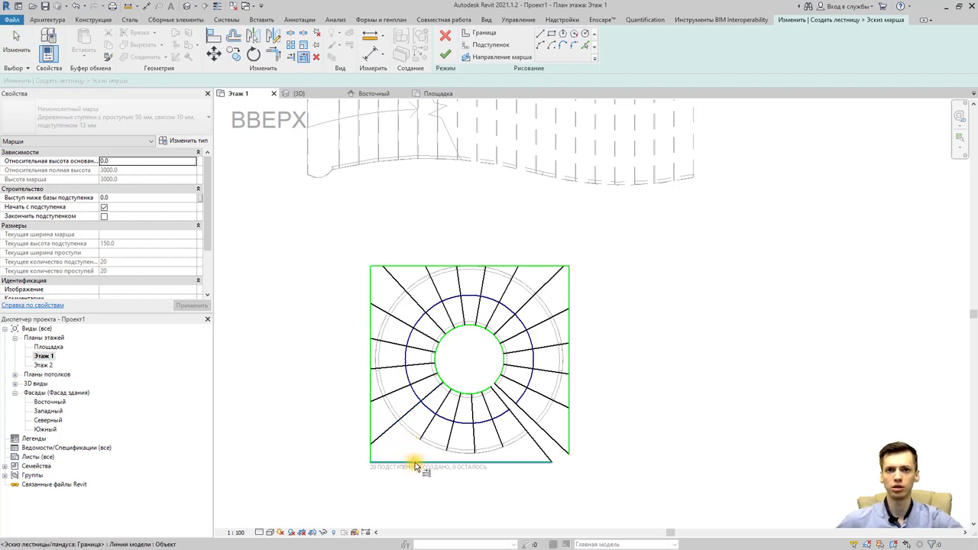
pyautogui.click(416, 464)
pyautogui.moveTo(504, 438); pyautogui.dragTo(426, 447)
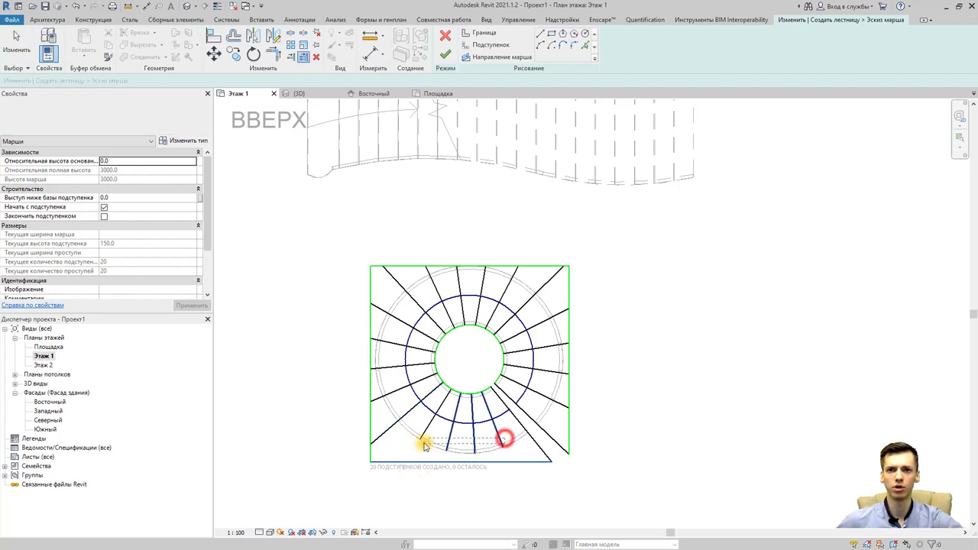
# Finish the run sketch and view the now-square stair in the {3D} view
pyautogui.click(448, 59)
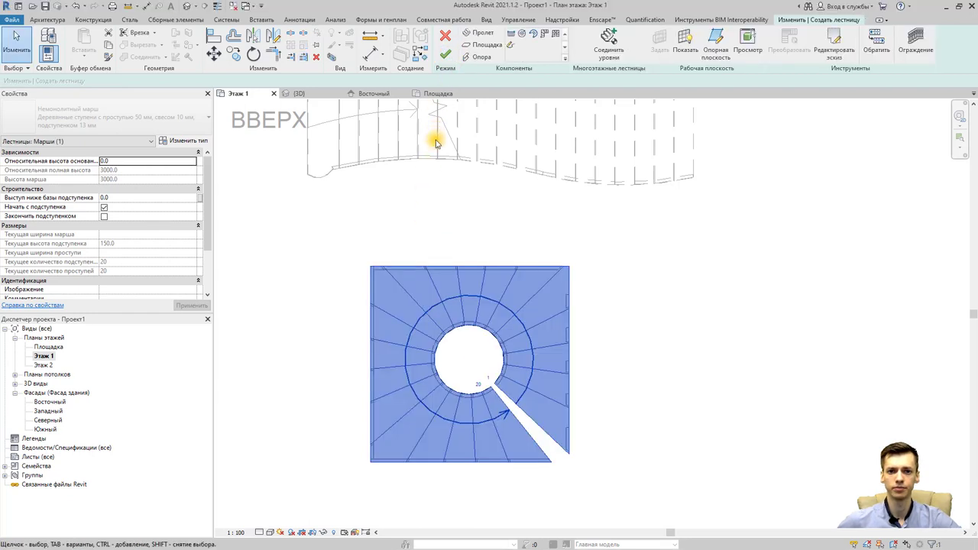
pyautogui.click(187, 7)
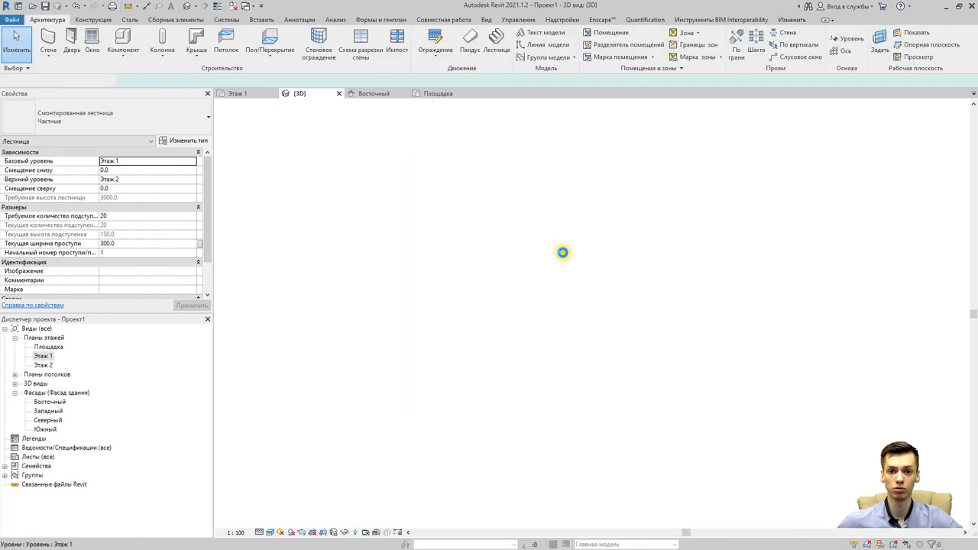
pyautogui.scroll(-3, 629, 290)
pyautogui.moveTo(618, 312)
pyautogui.keyDown('shift'); pyautogui.mouseDown(button='middle')
pyautogui.moveTo(636, 332)
pyautogui.moveTo(625, 369)
pyautogui.moveTo(375, 406)
pyautogui.moveTo(301, 406)
pyautogui.moveTo(490, 372)
pyautogui.moveTo(585, 375)
pyautogui.moveTo(466, 148)
pyautogui.moveTo(437, 139)
pyautogui.mouseUp(button='middle'); pyautogui.keyUp('shift')
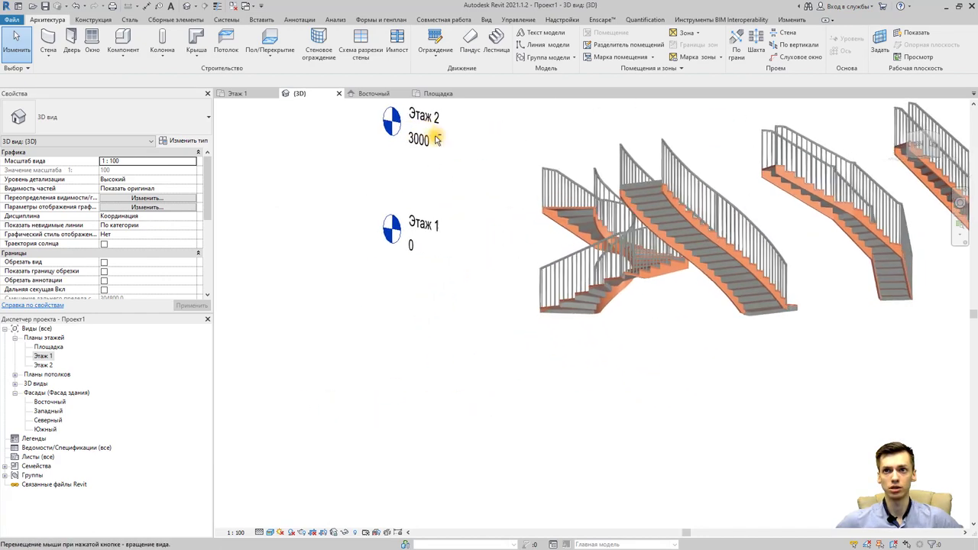
pyautogui.scroll(5, 645, 273)
pyautogui.scroll(3, 578, 367)
pyautogui.scroll(2, 484, 428)
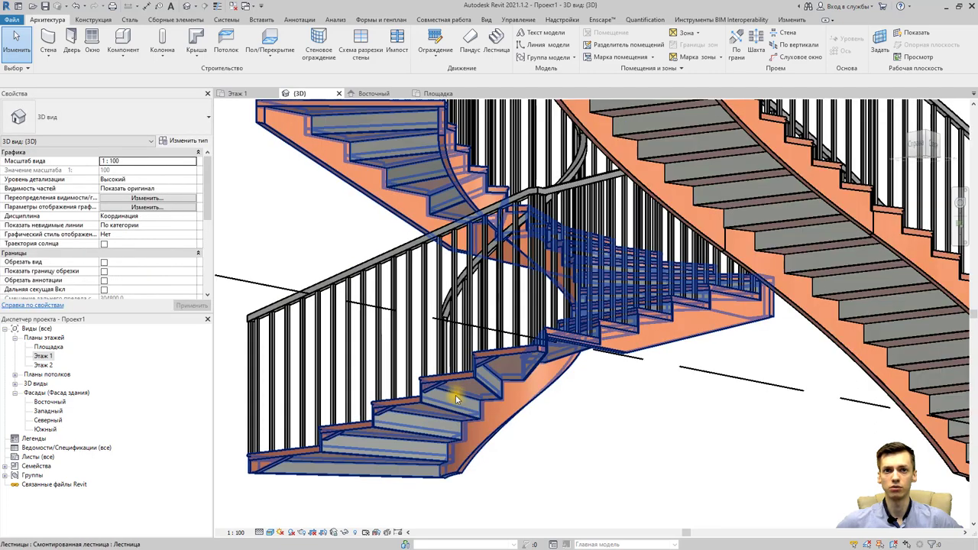
pyautogui.scroll(-4, 456, 399)
pyautogui.moveTo(430, 356)
pyautogui.keyDown('shift'); pyautogui.mouseDown(button='middle')
pyautogui.moveTo(464, 406)
pyautogui.moveTo(632, 502)
pyautogui.moveTo(409, 365)
pyautogui.moveTo(652, 405)
pyautogui.mouseUp(button='middle'); pyautogui.keyUp('shift')
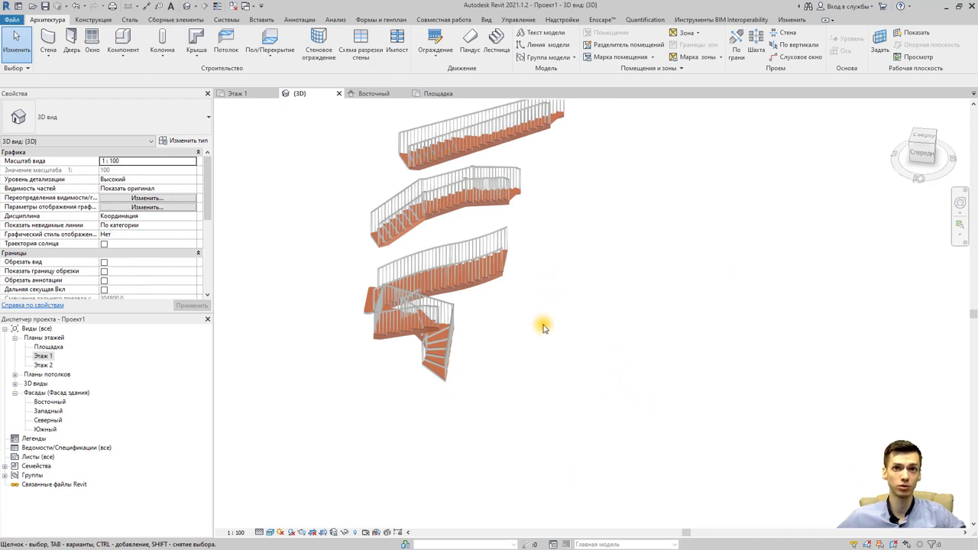
pyautogui.scroll(-2, 543, 327)
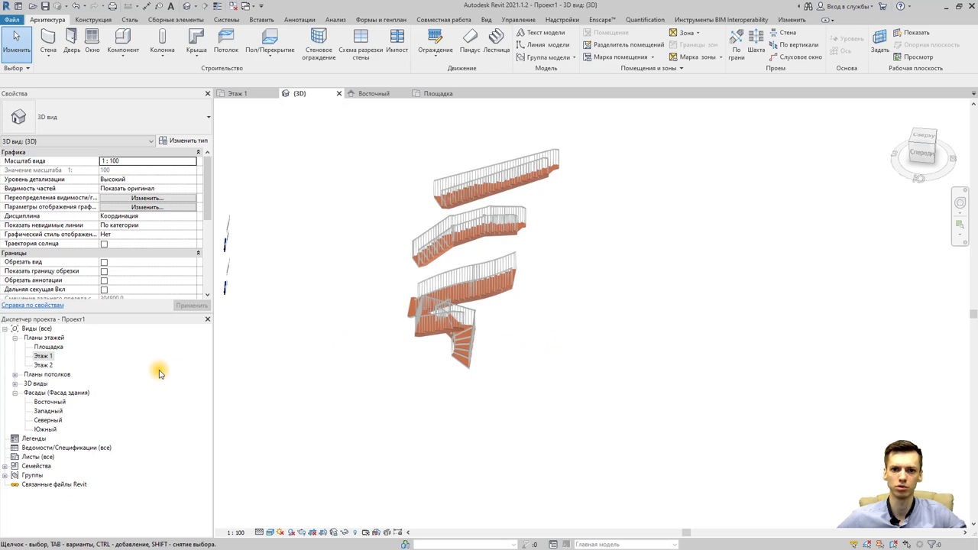
# Start a new stair on Этаж 1 with a 10-riser run going upward
pyautogui.doubleClick(41, 357)
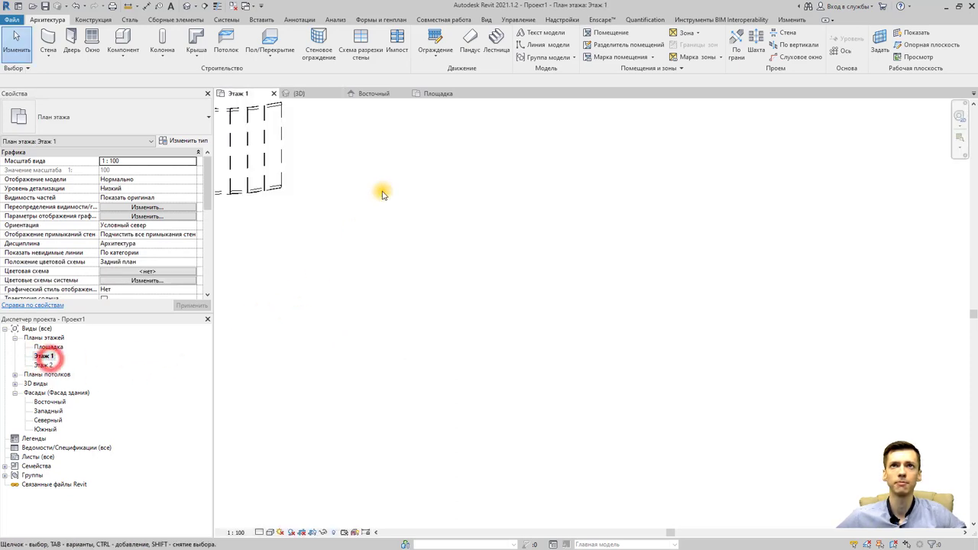
pyautogui.click(499, 44)
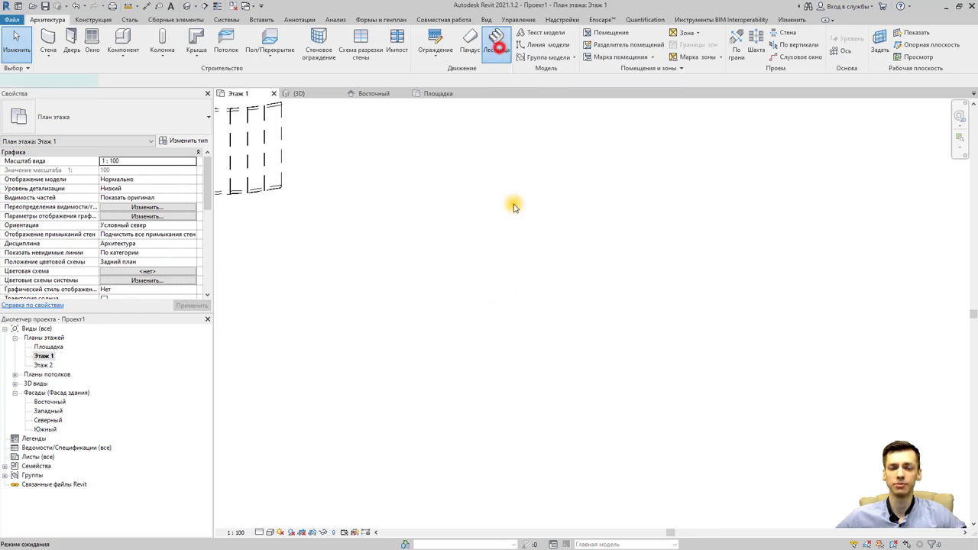
pyautogui.click(530, 448)
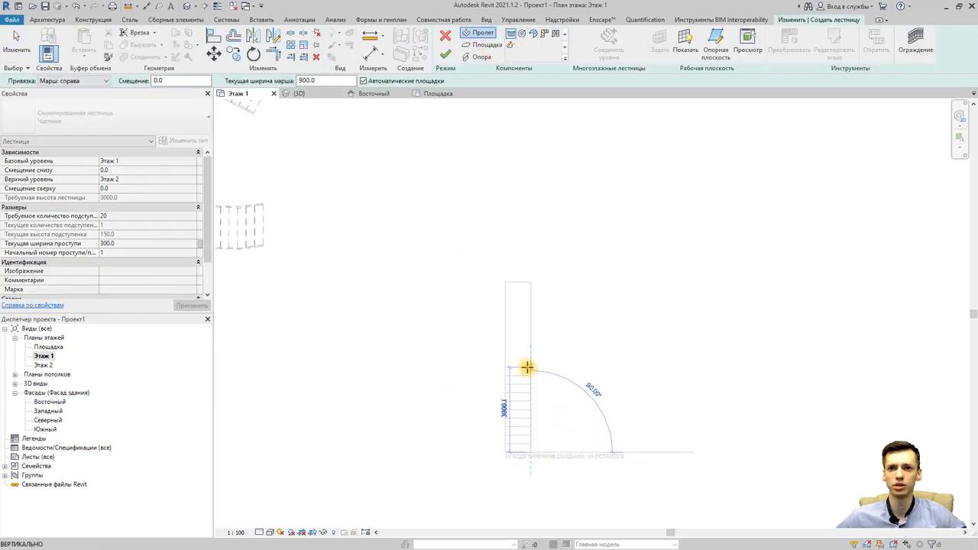
pyautogui.click(527, 367)
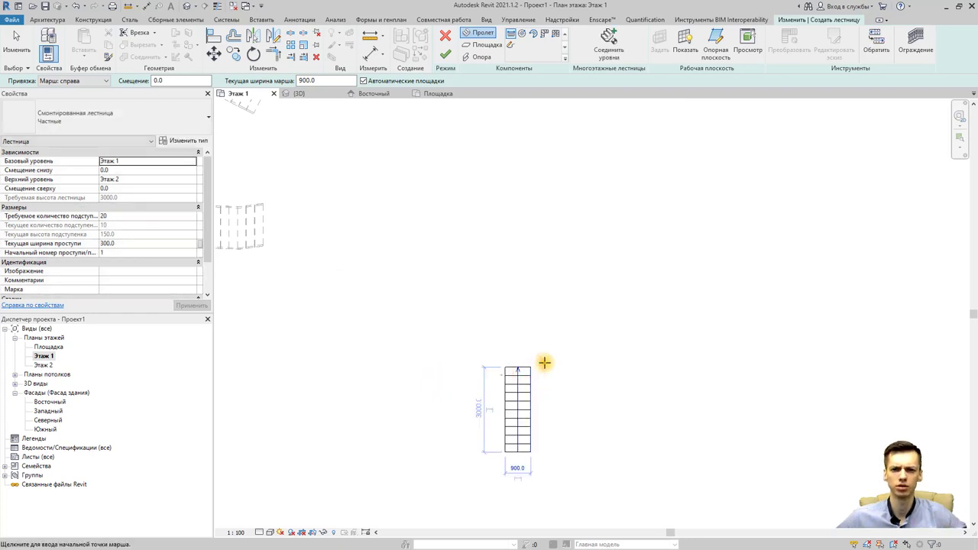
# Add a second run to the right up to riser 20, keeping location line Run: Right
pyautogui.scroll(2, 539, 365)
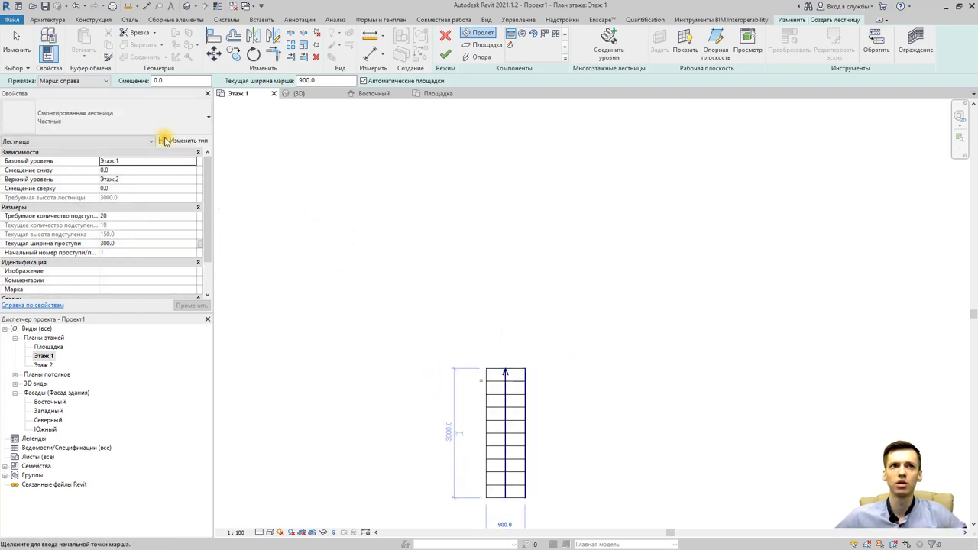
pyautogui.click(97, 82)
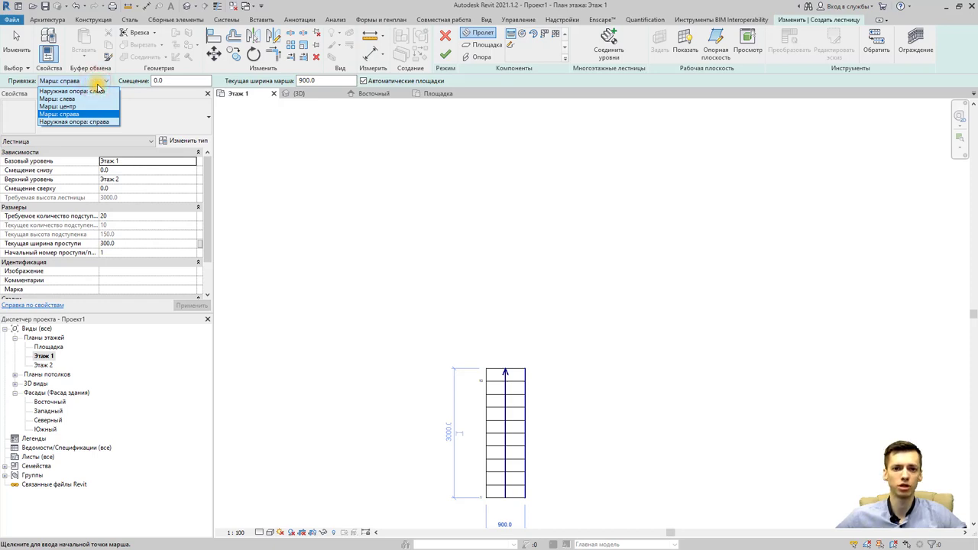
pyautogui.click(97, 82)
pyautogui.click(523, 368)
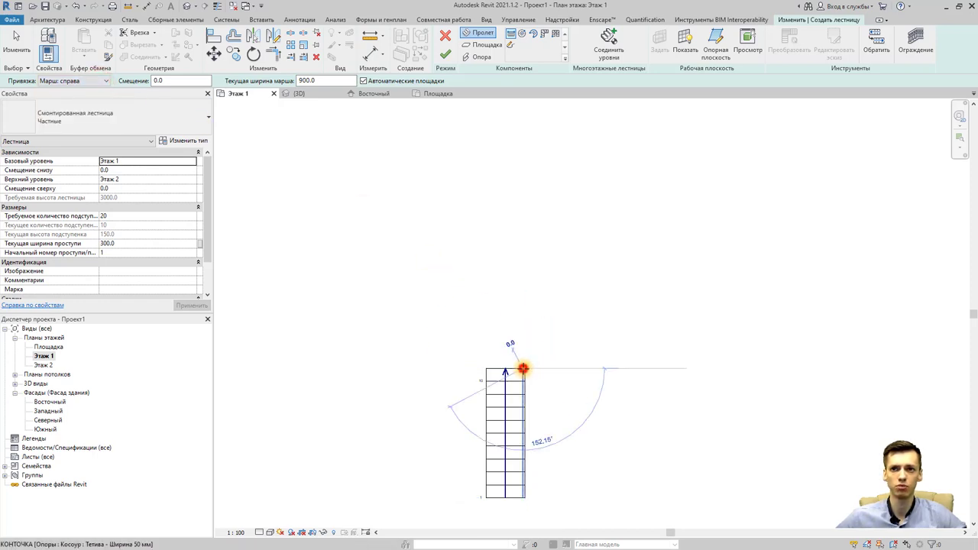
pyautogui.click(523, 368)
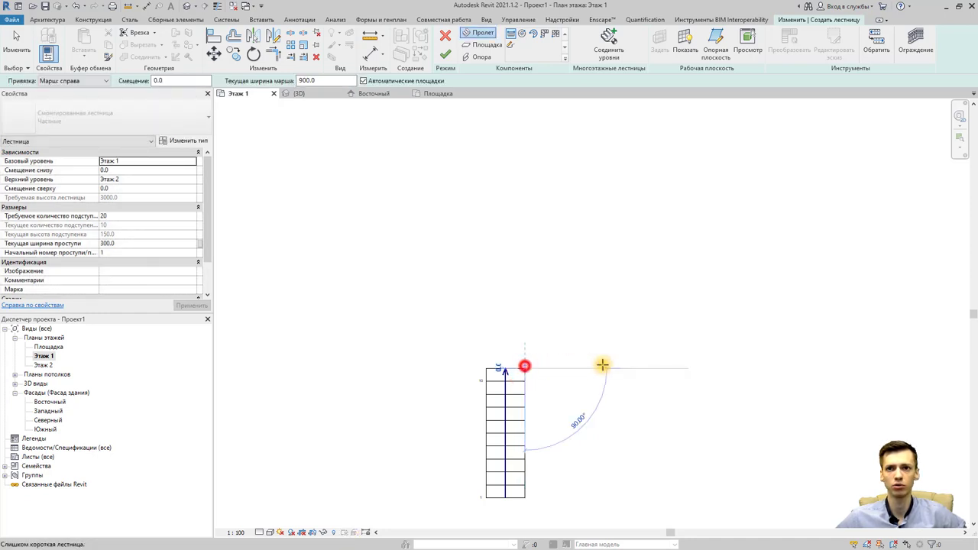
pyautogui.click(693, 369)
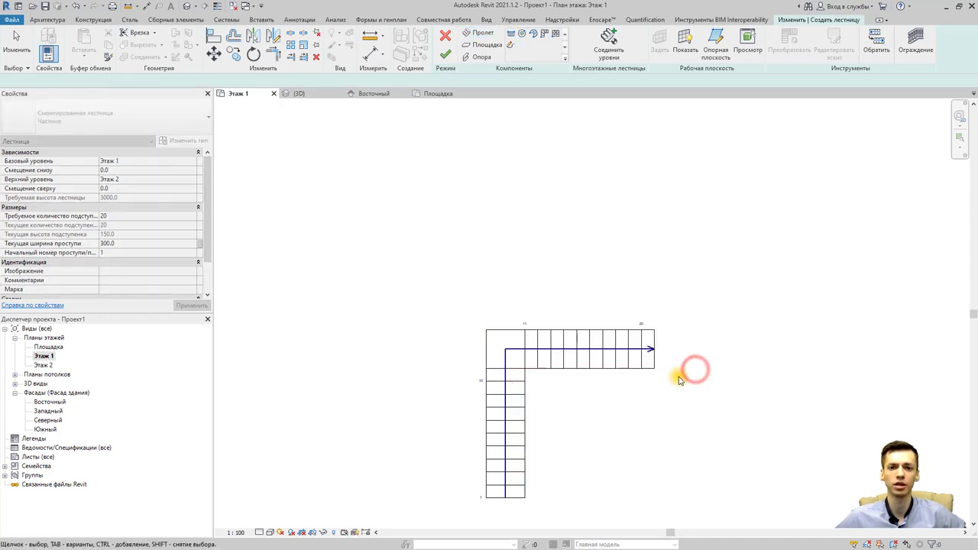
pyautogui.press('Escape')
# Mirror a copy of the horizontal run leftward about the lower run's centre line
pyautogui.scroll(2, 635, 412)
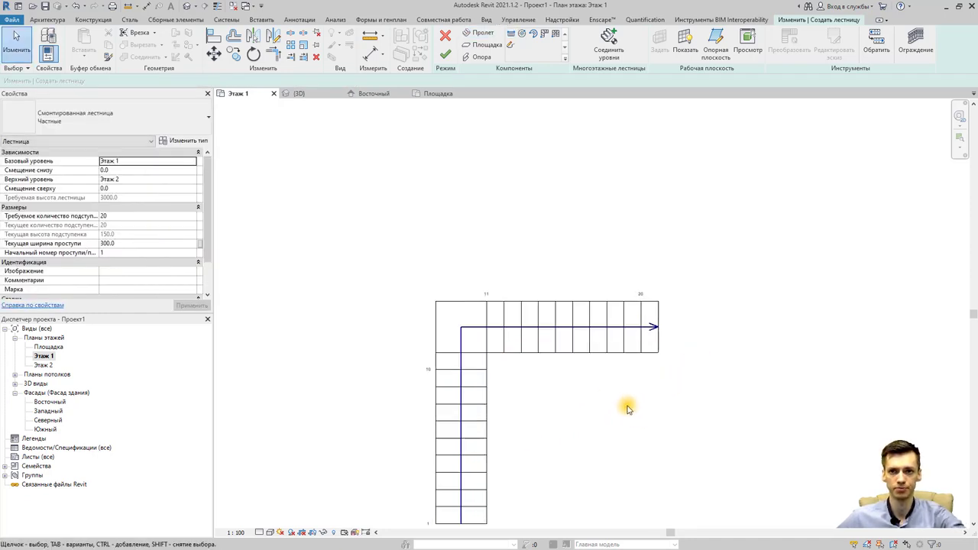
pyautogui.click(548, 353)
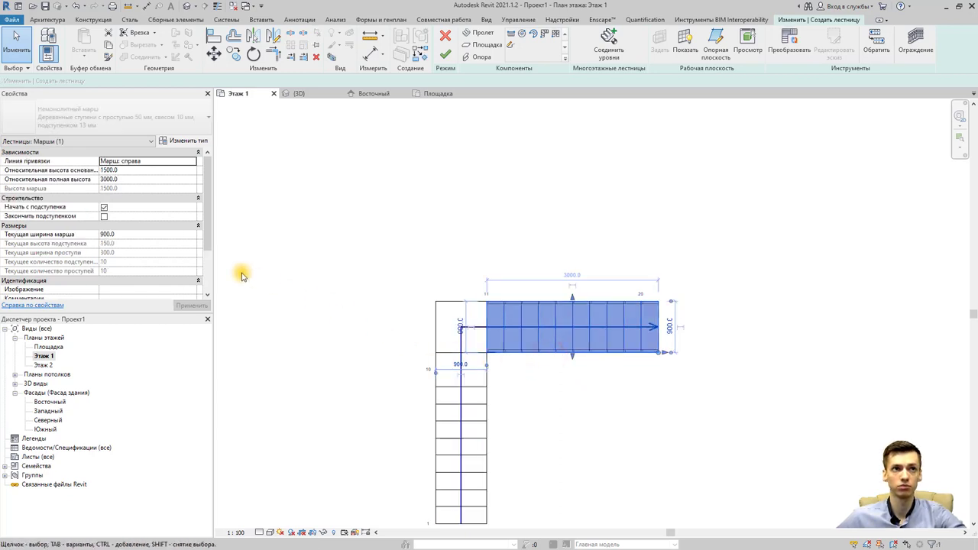
pyautogui.click(251, 38)
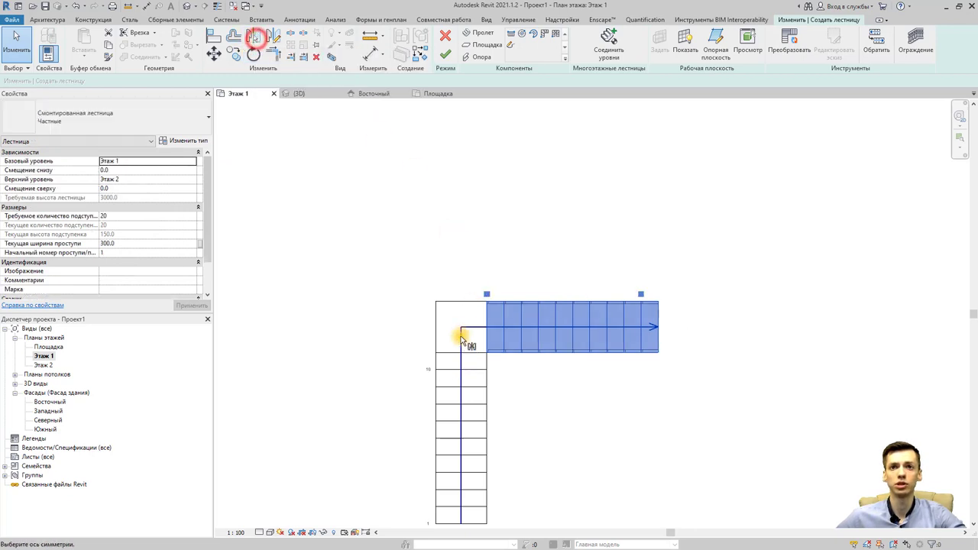
pyautogui.click(462, 376)
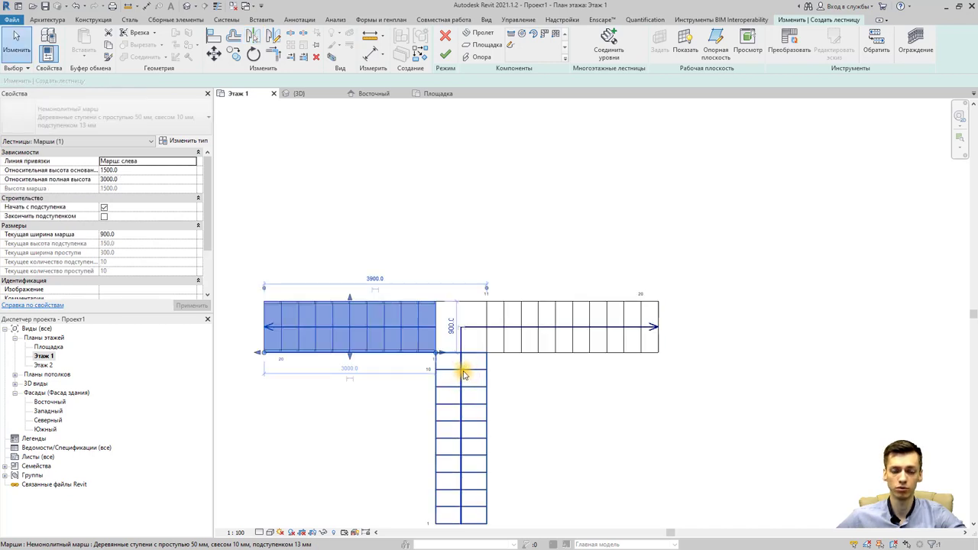
pyautogui.click(415, 217)
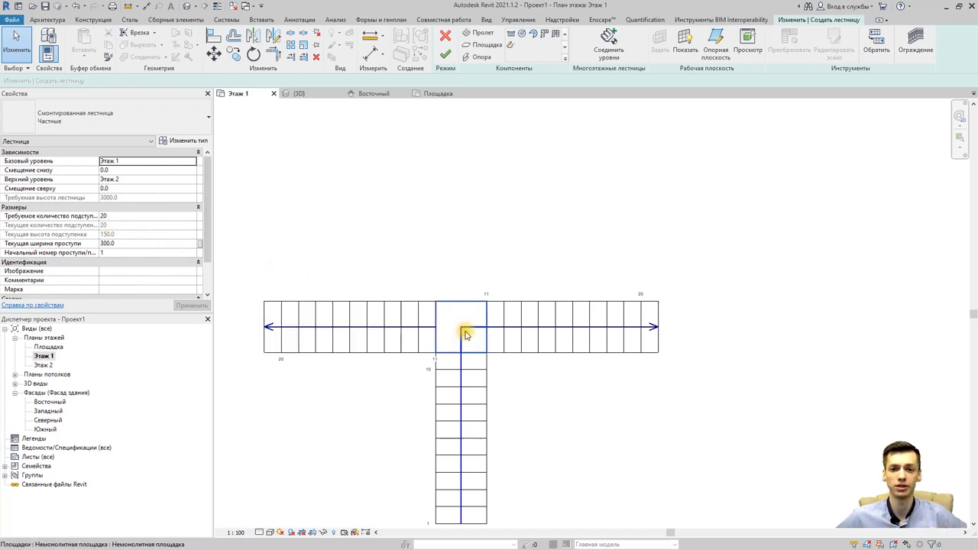
# Convert the T-stair's landing to a custom sketch-based landing and edit its sketch
pyautogui.click(472, 302)
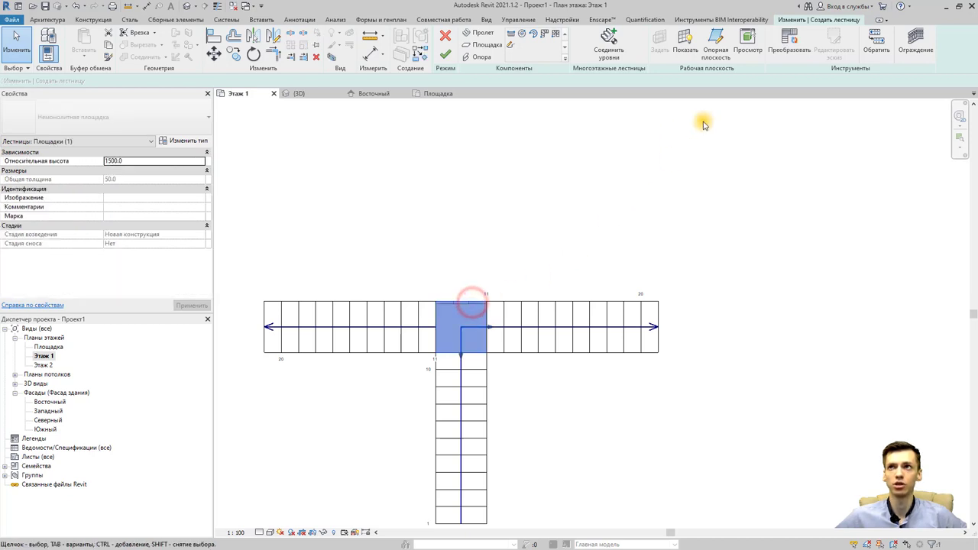
pyautogui.click(789, 42)
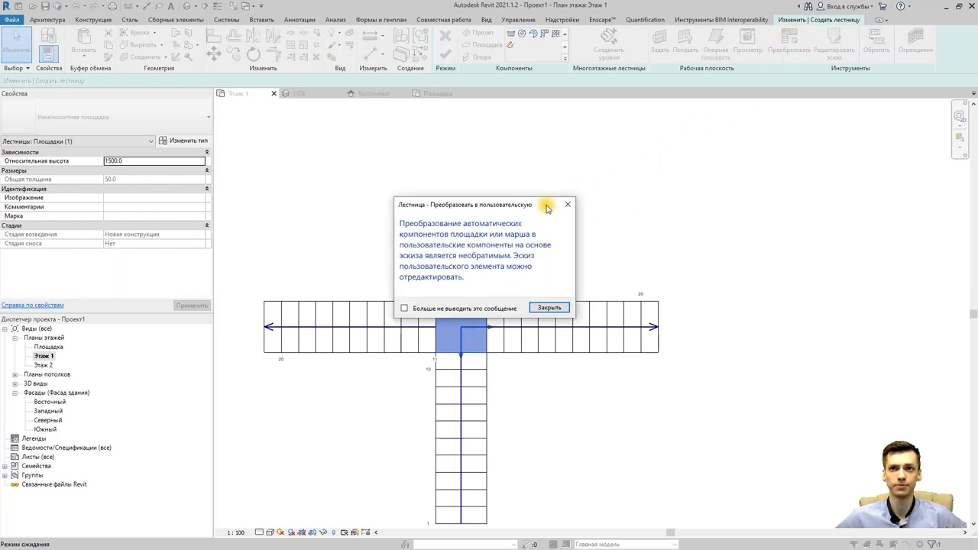
pyautogui.click(548, 308)
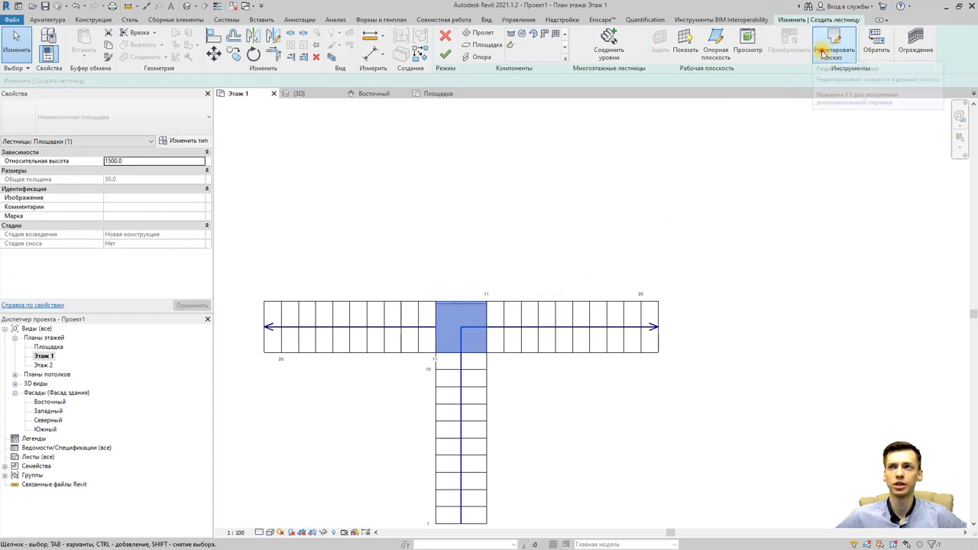
pyautogui.click(832, 46)
# Mirror the landing's stair path line to run left, then finish the landing and stair
pyautogui.click(466, 328)
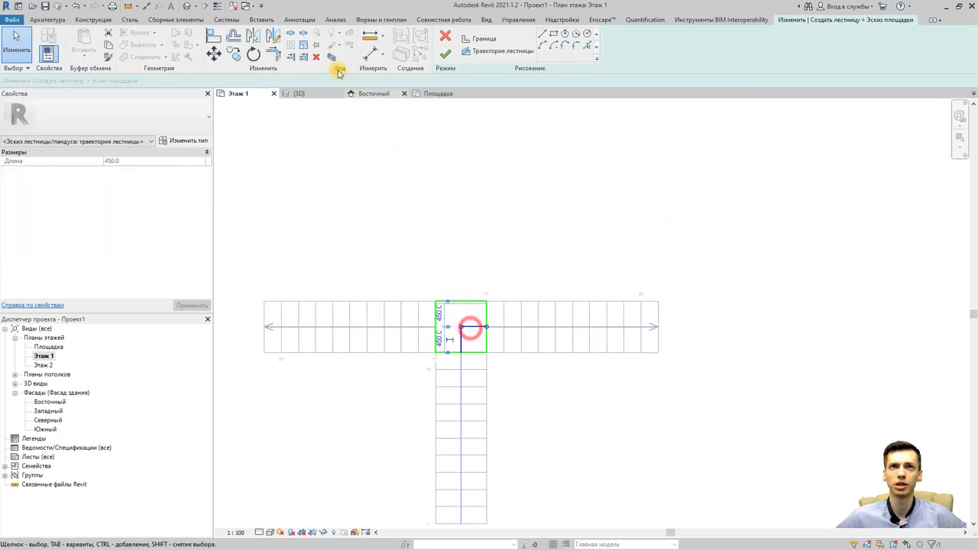
pyautogui.click(257, 38)
pyautogui.click(460, 339)
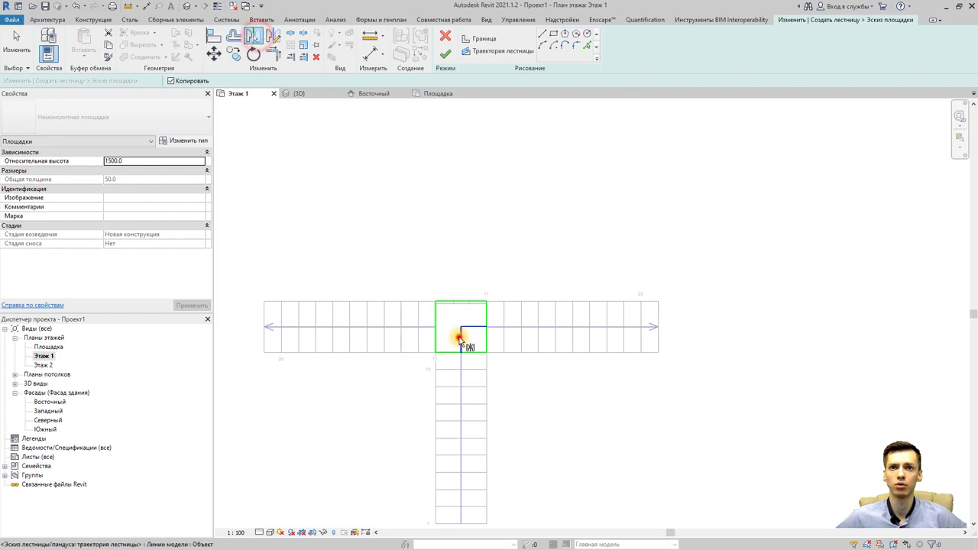
pyautogui.click(445, 52)
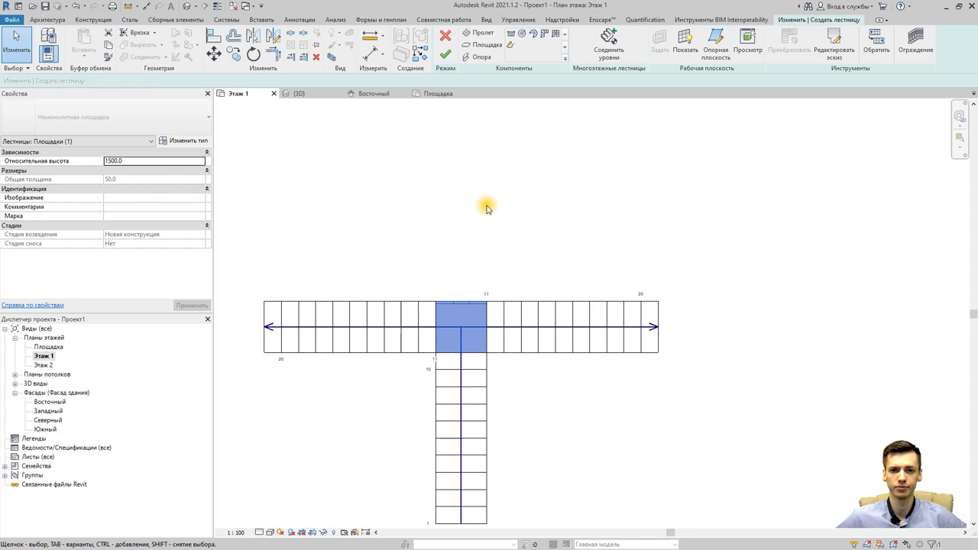
pyautogui.click(440, 52)
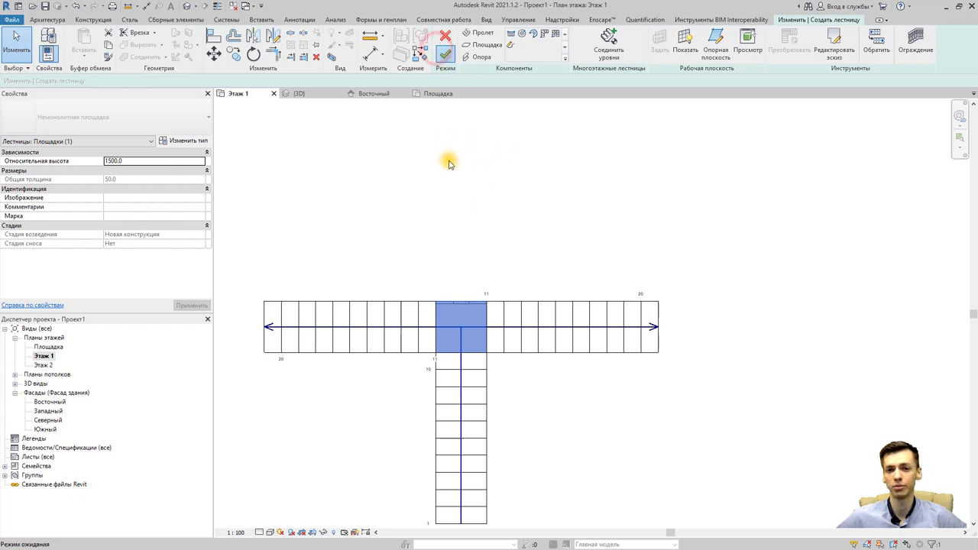
# Orbit and zoom the 3D view to inspect the new T-shaped stair and its railings
pyautogui.click(187, 5)
pyautogui.moveTo(563, 323)
pyautogui.keyDown('shift'); pyautogui.mouseDown(button='middle')
pyautogui.moveTo(742, 400)
pyautogui.moveTo(677, 432)
pyautogui.moveTo(496, 450)
pyautogui.moveTo(524, 476)
pyautogui.moveTo(578, 476)
pyautogui.mouseUp(button='middle'); pyautogui.keyUp('shift')
pyautogui.scroll(5, 495, 451)
pyautogui.scroll(3, 520, 462)
pyautogui.scroll(1, 524, 467)
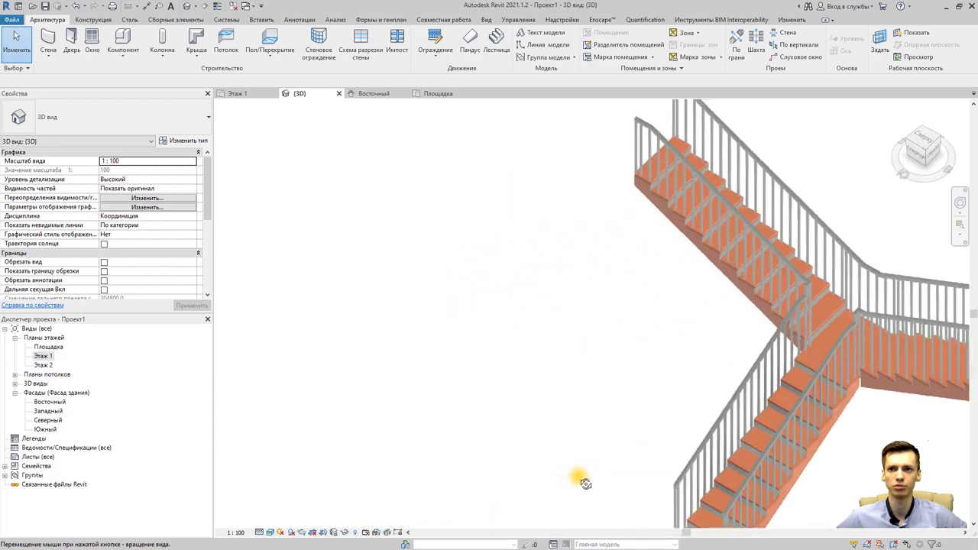
pyautogui.scroll(3, 579, 477)
pyautogui.click(815, 369)
pyautogui.moveTo(830, 388)
pyautogui.keyDown('shift'); pyautogui.mouseDown(button='middle')
pyautogui.moveTo(891, 367)
pyautogui.moveTo(900, 348)
pyautogui.moveTo(754, 350)
pyautogui.moveTo(661, 328)
pyautogui.moveTo(742, 343)
pyautogui.moveTo(690, 334)
pyautogui.mouseUp(button='middle'); pyautogui.keyUp('shift')
pyautogui.click(901, 348)
pyautogui.scroll(-3, 714, 338)
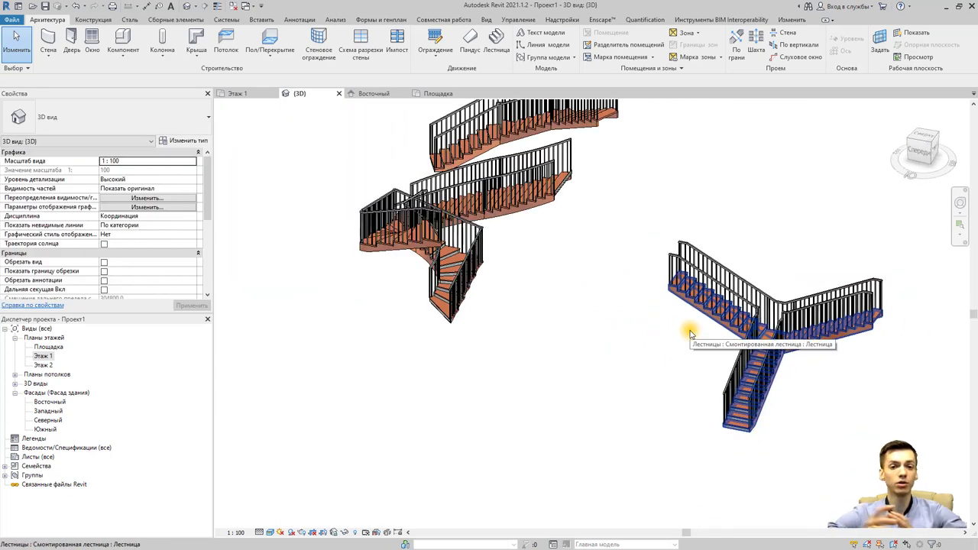